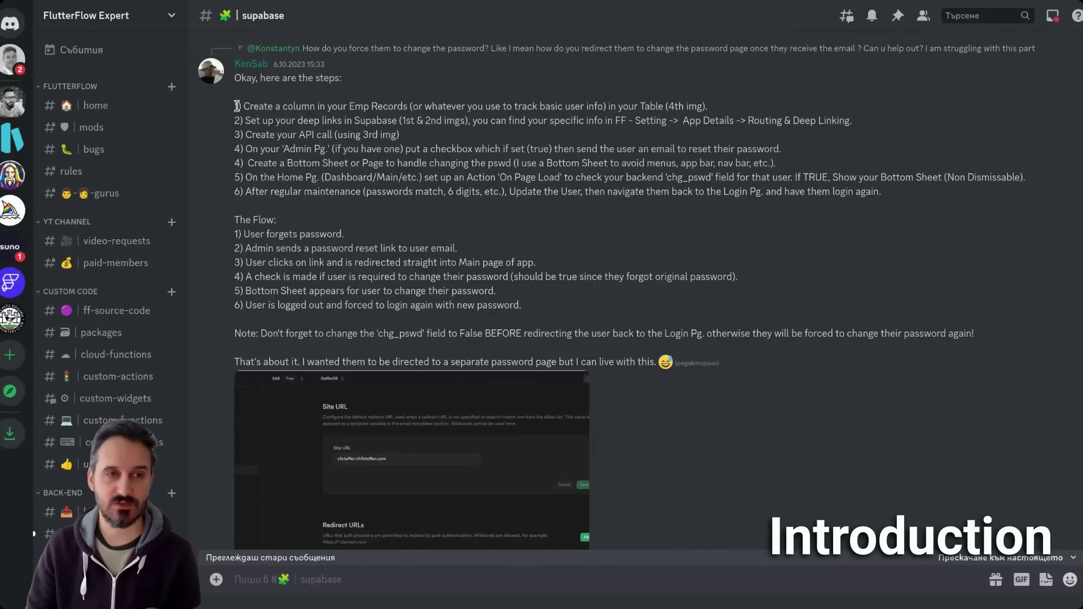
- Highlight the numbered setup steps, Admin Pg, and The Flow section in the Discord message
left_click_drag(237, 106, 797, 357)
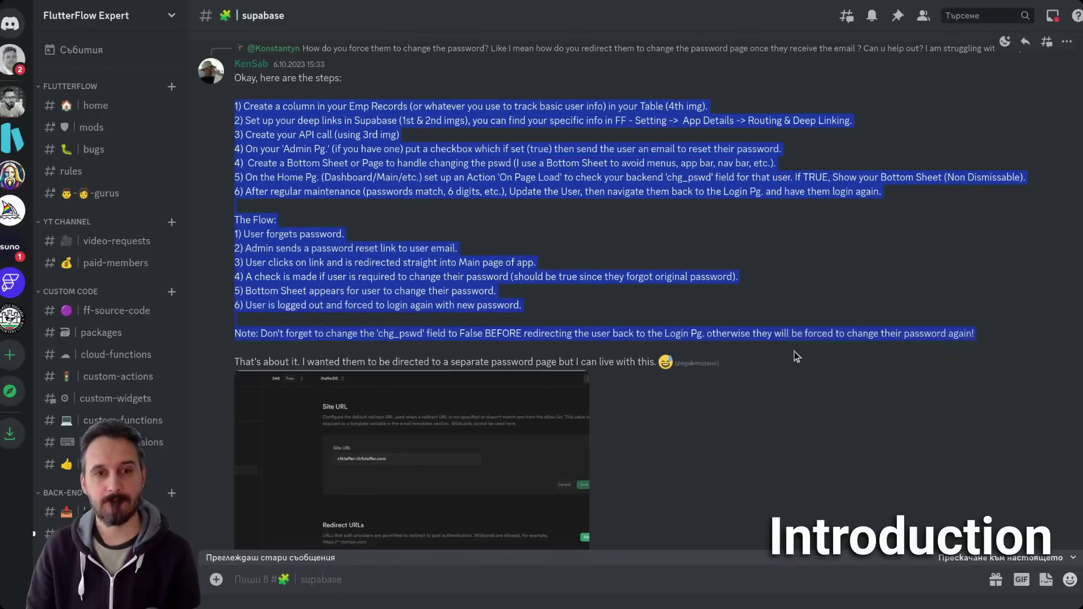
left_click(797, 285)
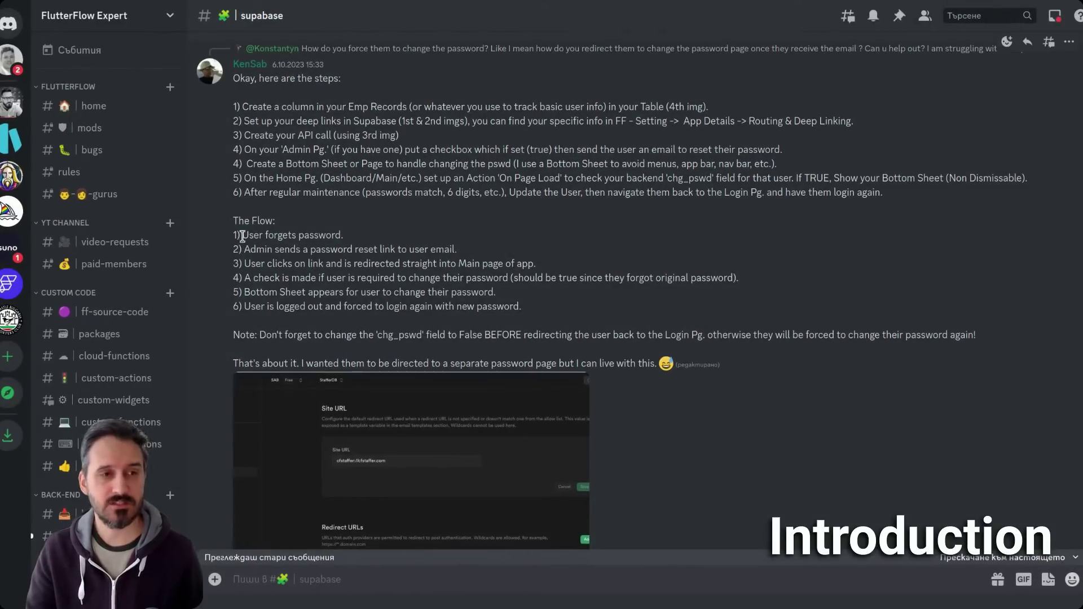
left_click_drag(240, 236, 250, 236)
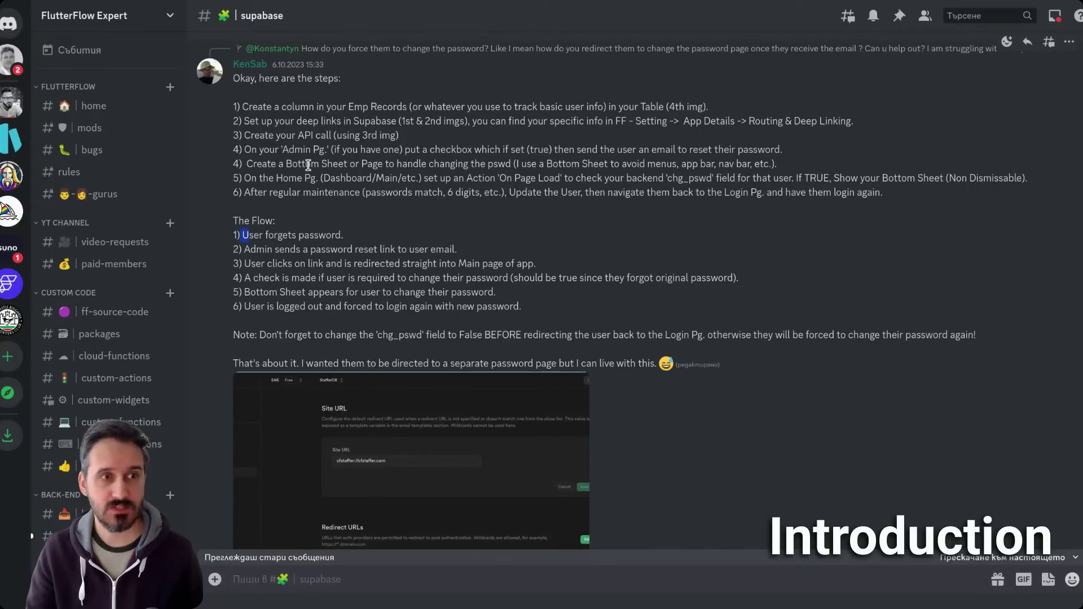
left_click_drag(282, 150, 326, 150)
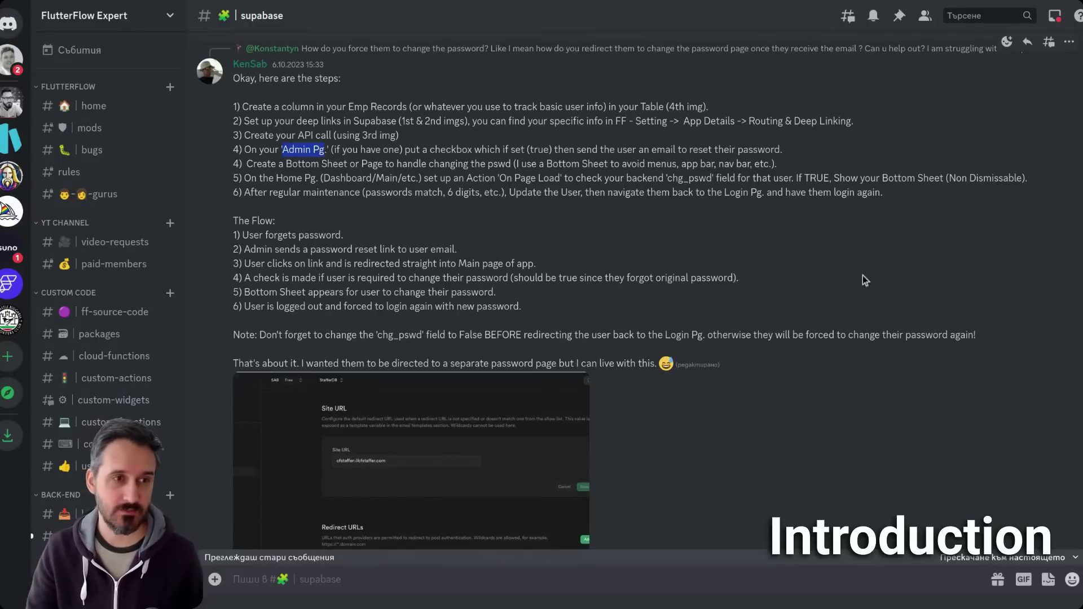
left_click_drag(235, 236, 528, 307)
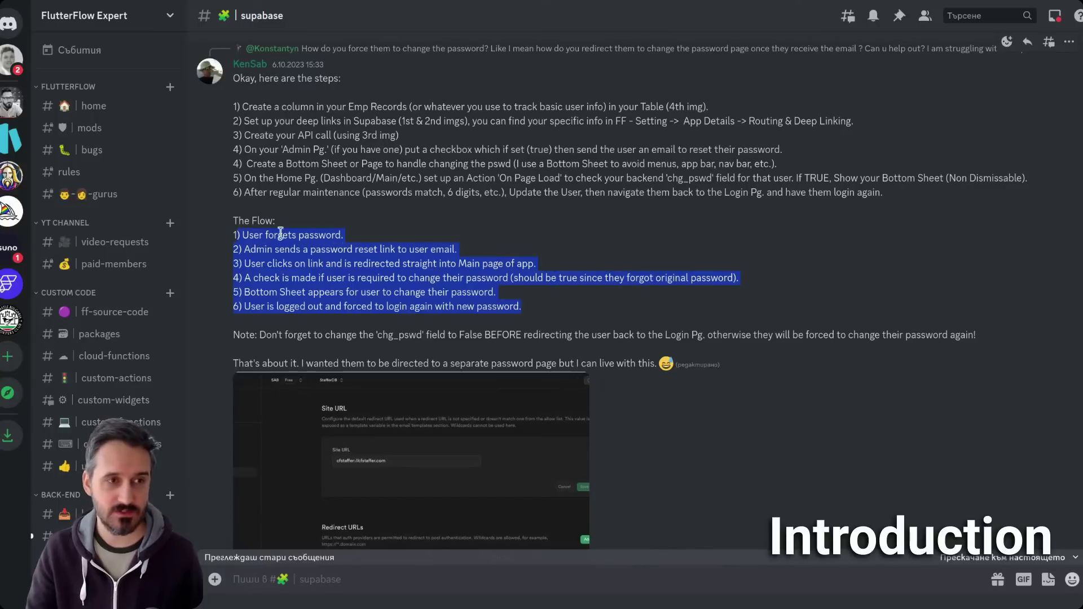
- Highlight single Flow lines such as '1) User forgets password' and the reset-link step
triple_click(280, 235)
triple_click(260, 249)
double_click(280, 235)
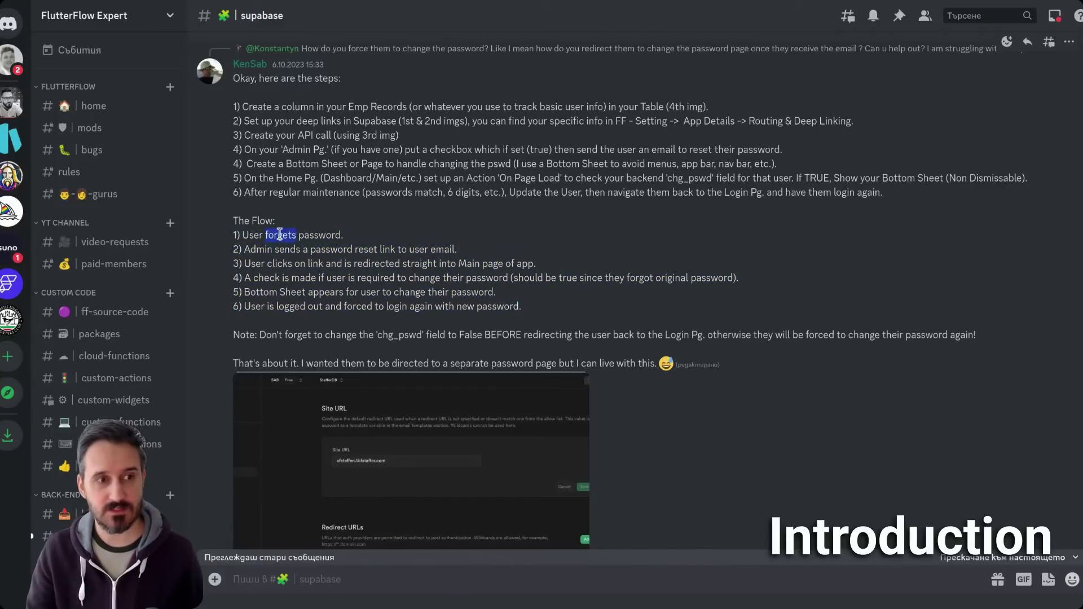
triple_click(279, 235)
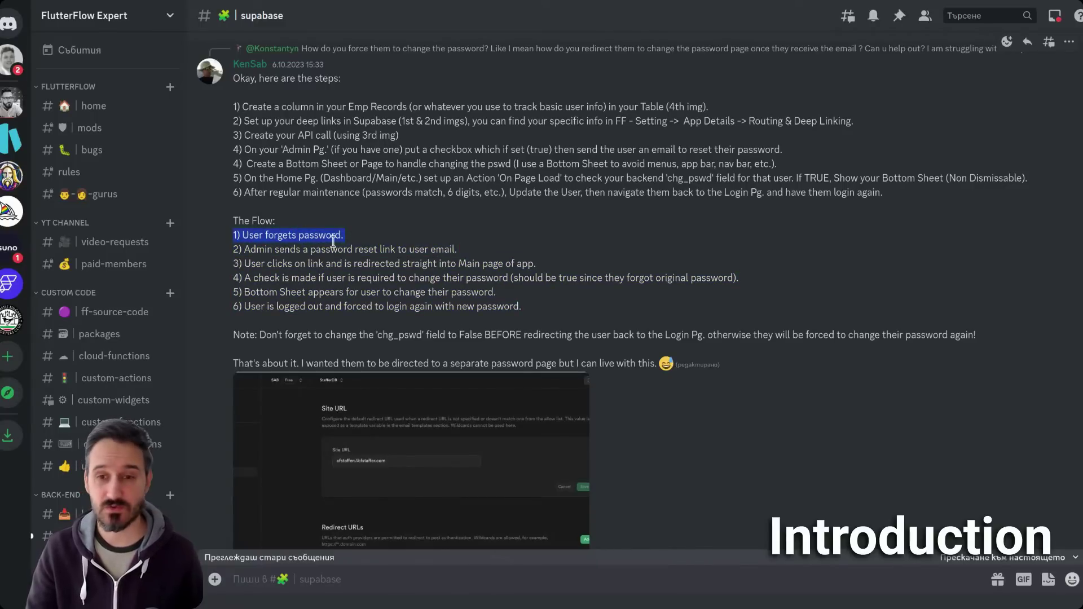
triple_click(279, 250)
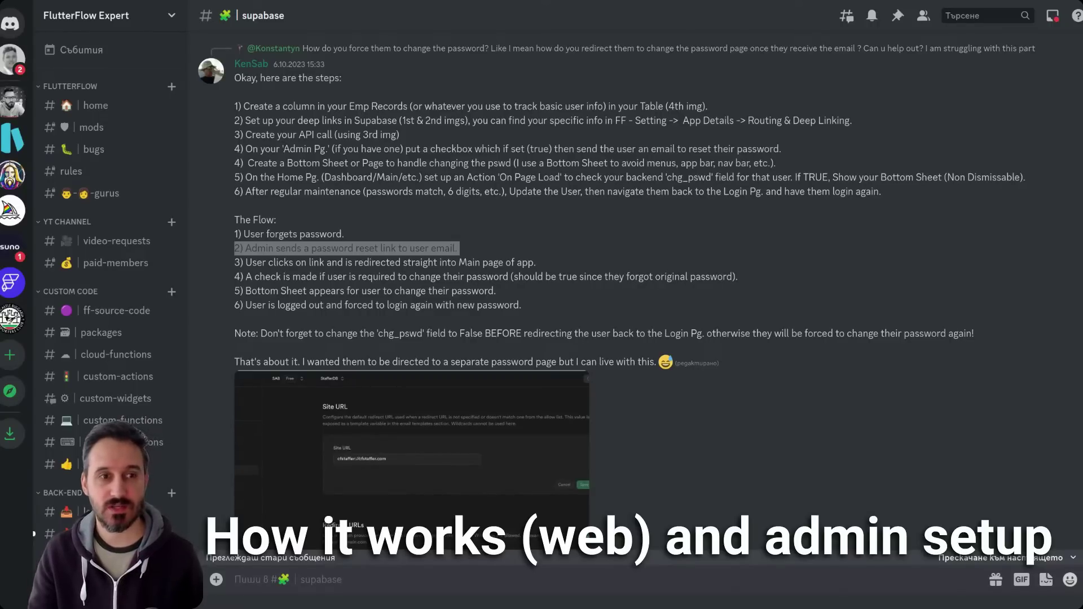
left_click(405, 239)
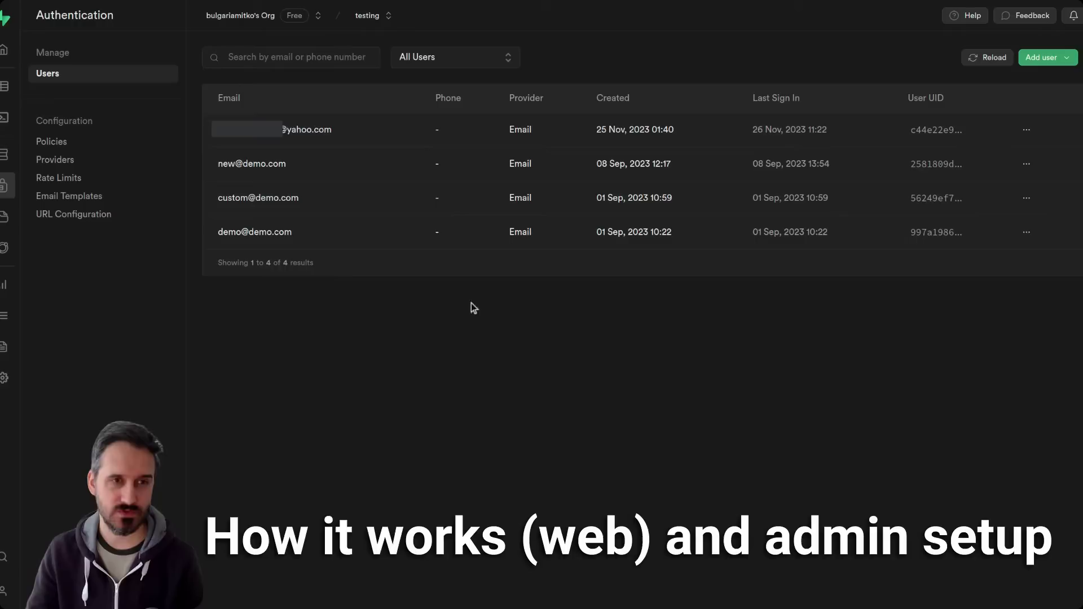
- Open the first user's actions menu to show Send password recovery, then close it
left_click(1028, 131)
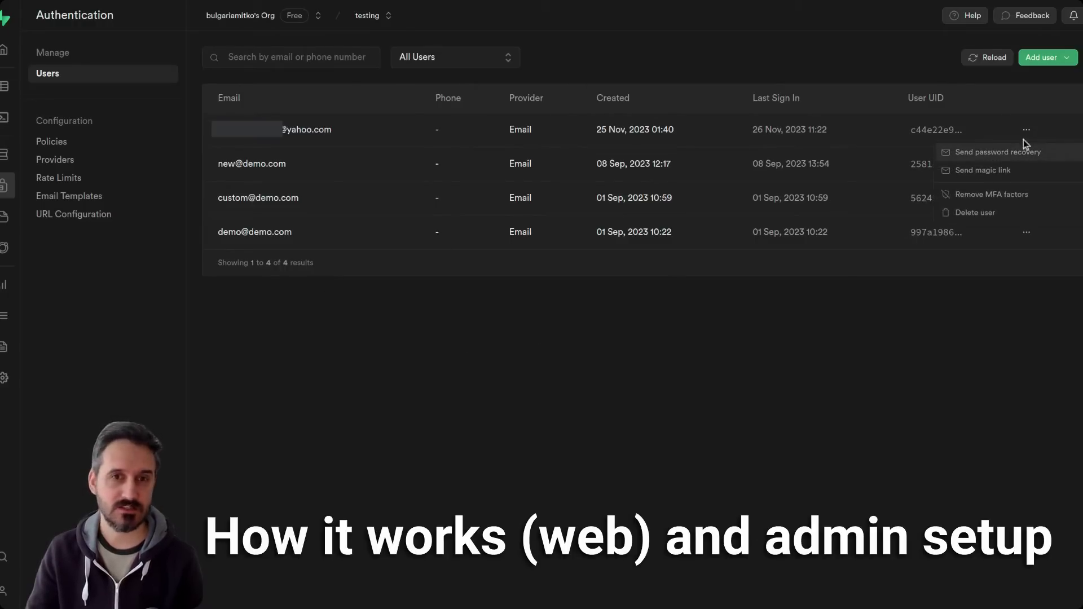
left_click(1020, 102)
left_click(1029, 131)
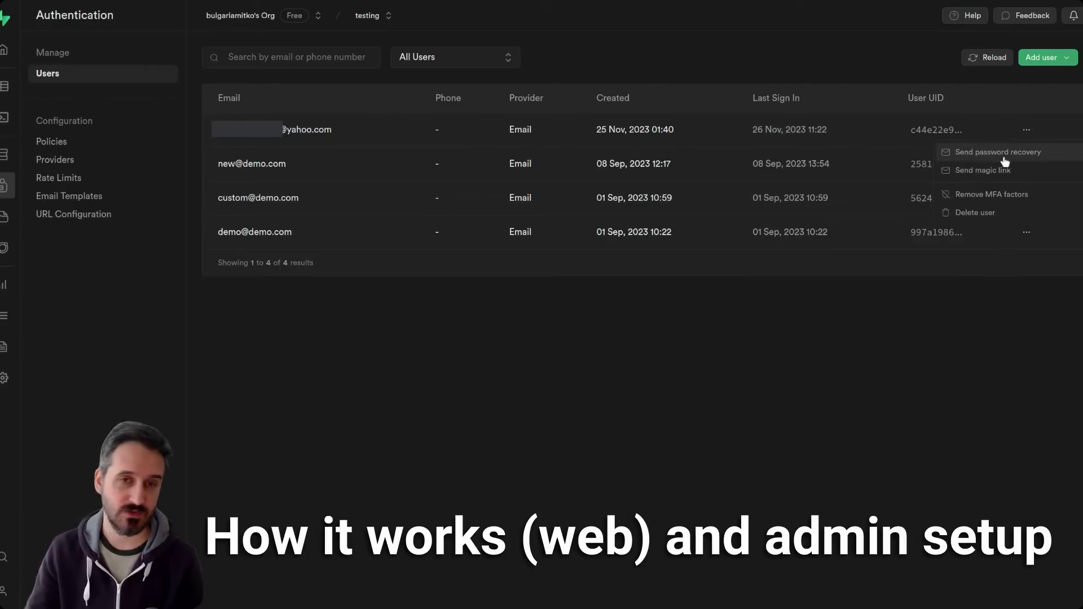
left_click(842, 103)
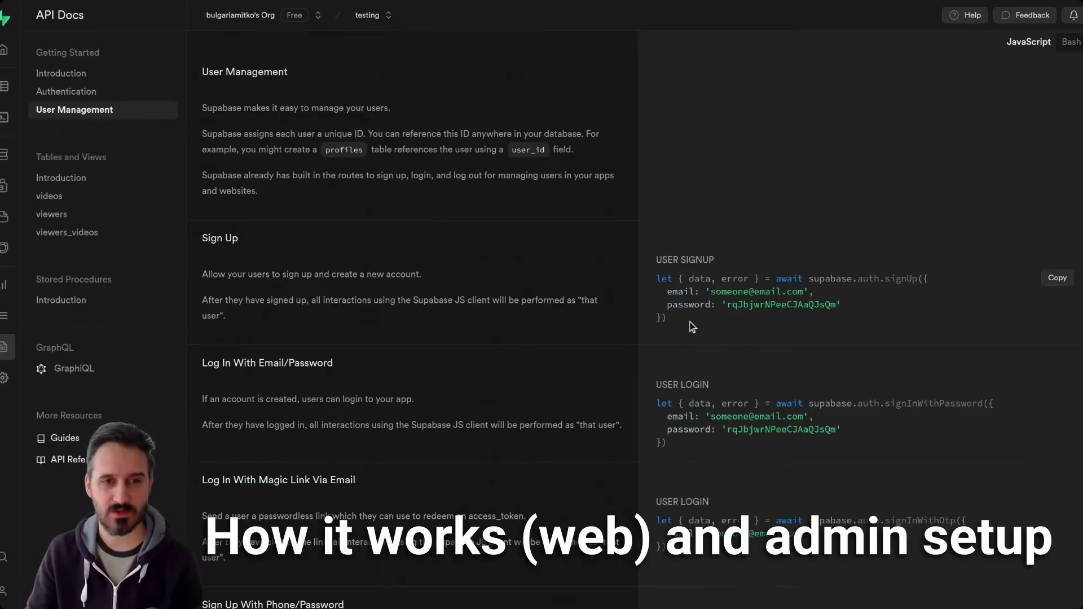
- Switch the User Management samples from JavaScript to Bash and highlight the signup curl request
left_click_drag(694, 325, 659, 253)
left_click(800, 238)
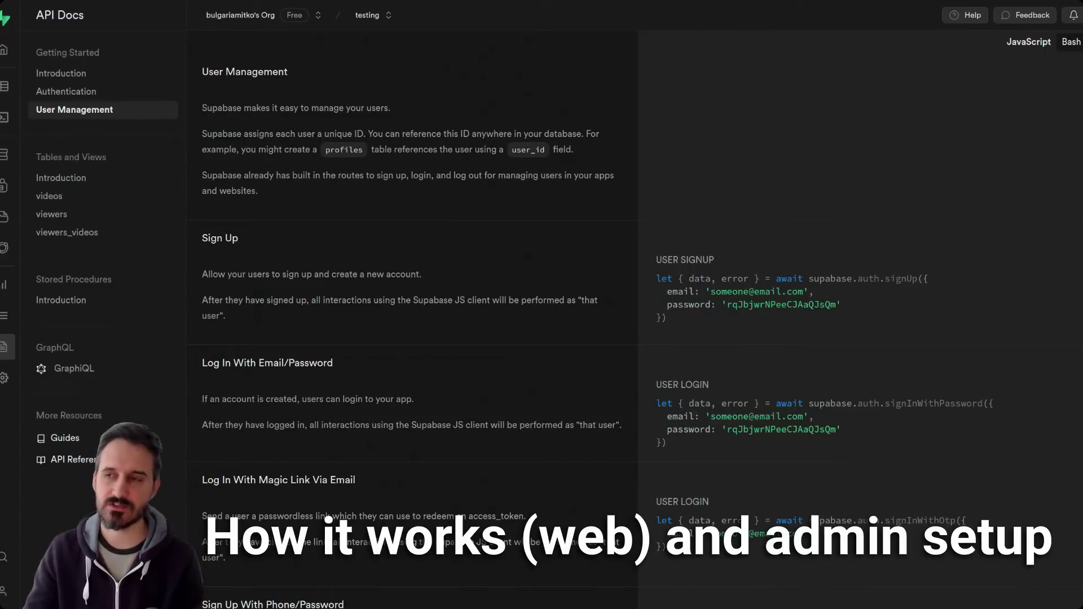
left_click(1072, 43)
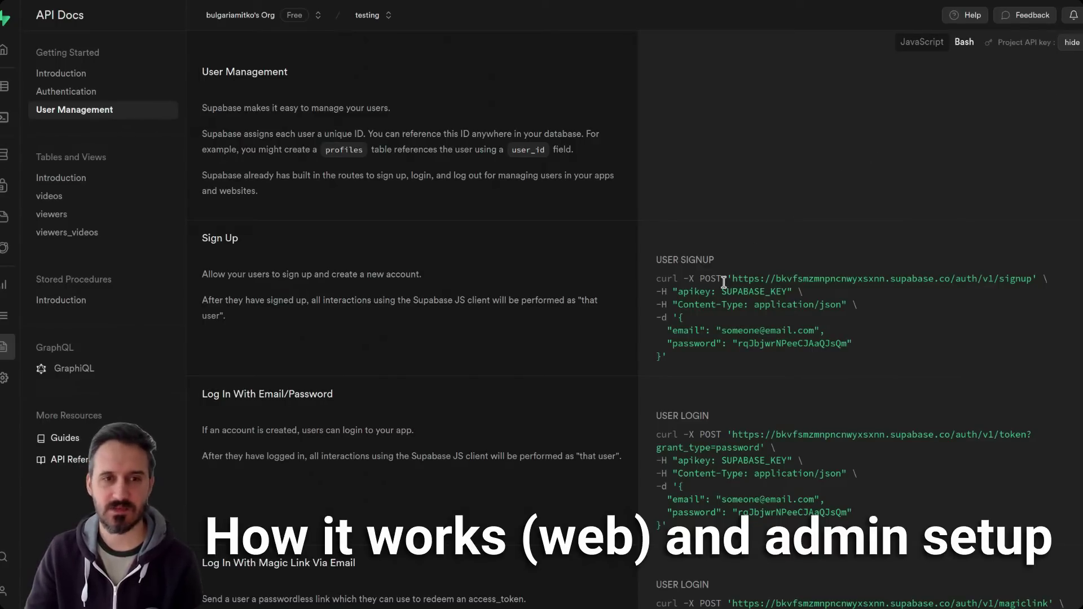
left_click_drag(671, 357, 588, 272)
left_click(571, 272)
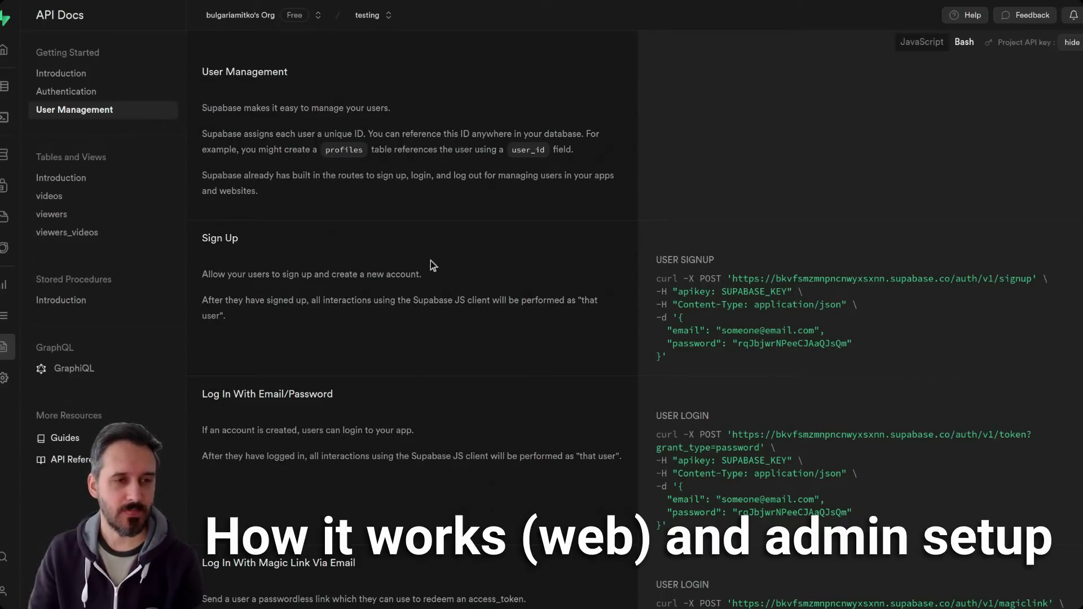
scroll(431, 261, "down", 3)
scroll(431, 261, "down", 8)
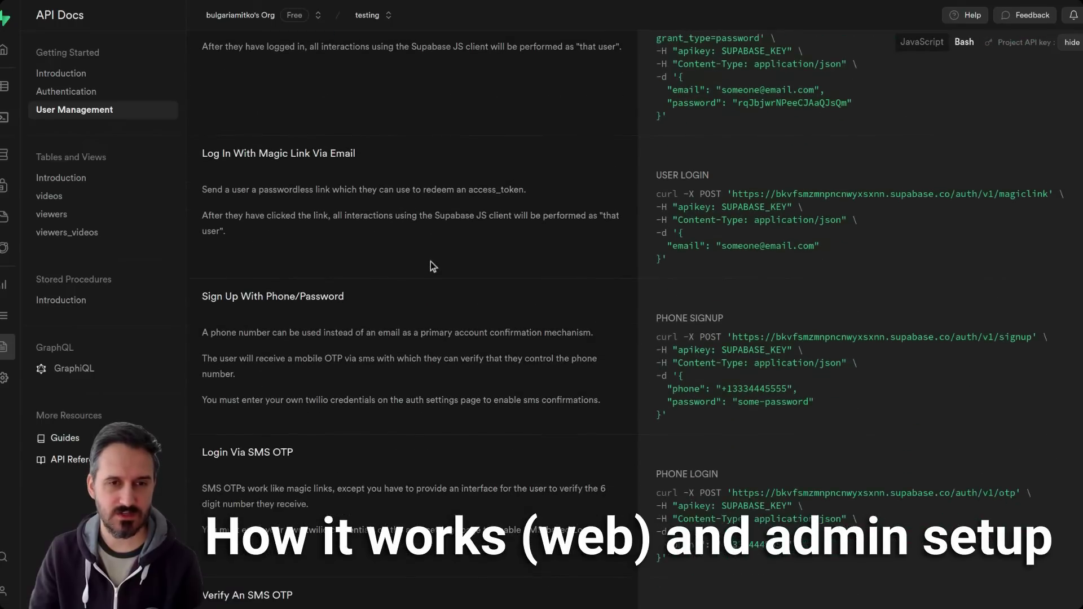
scroll(431, 262, "up", 12)
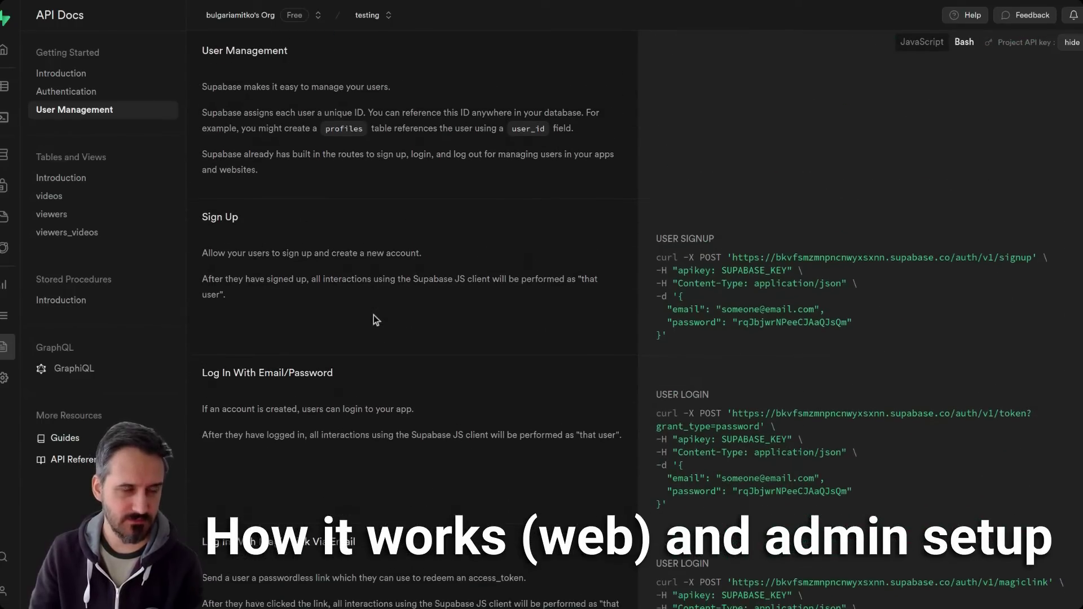
scroll(373, 315, "down", 3)
scroll(374, 315, "down", 4)
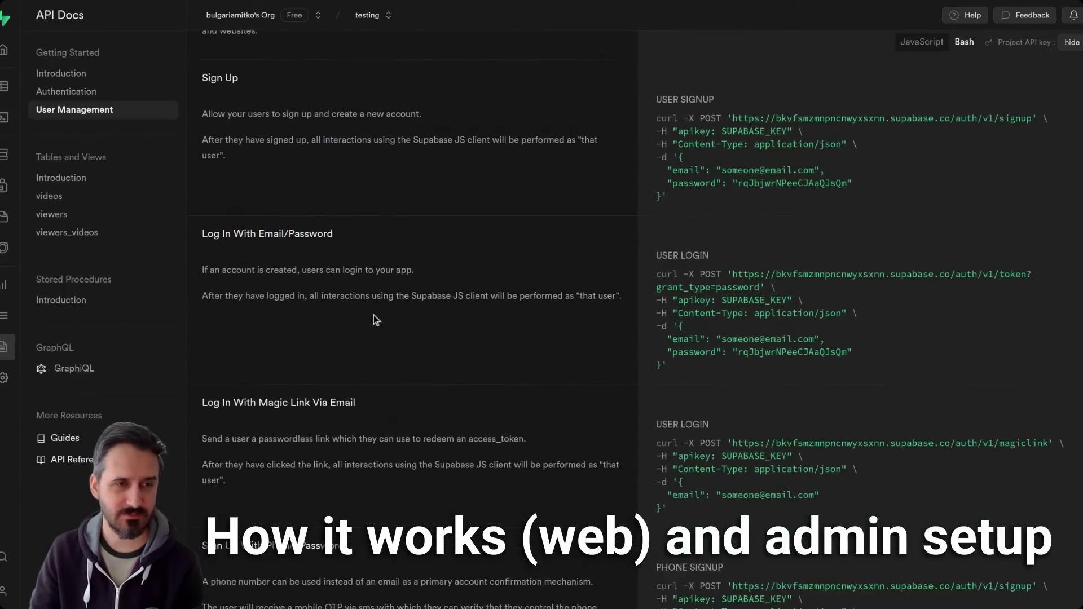
scroll(373, 315, "up", 4)
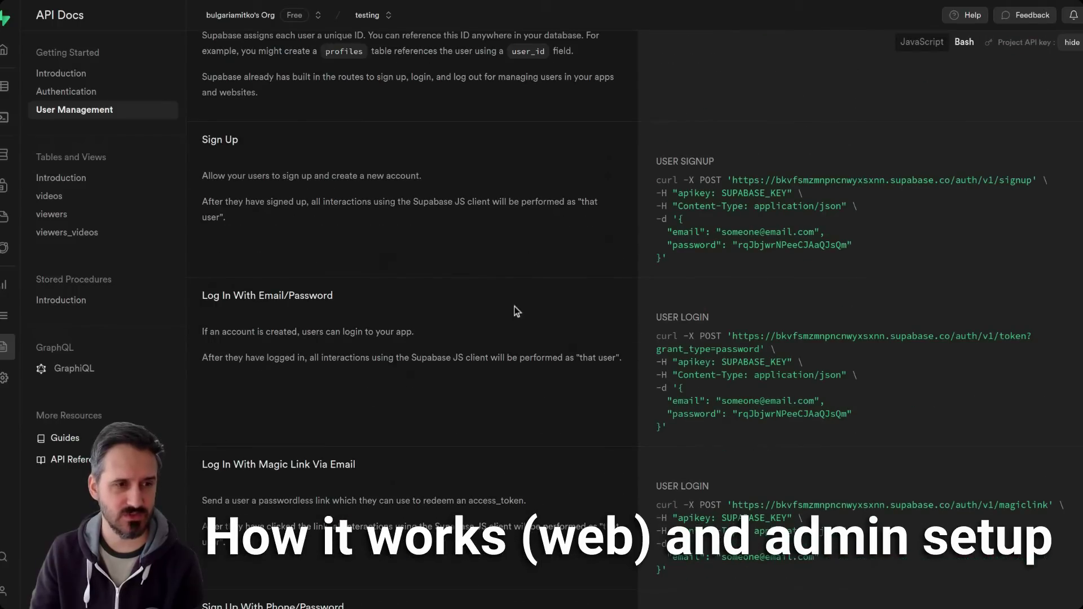
scroll(509, 339, "down", 6)
scroll(510, 341, "down", 9)
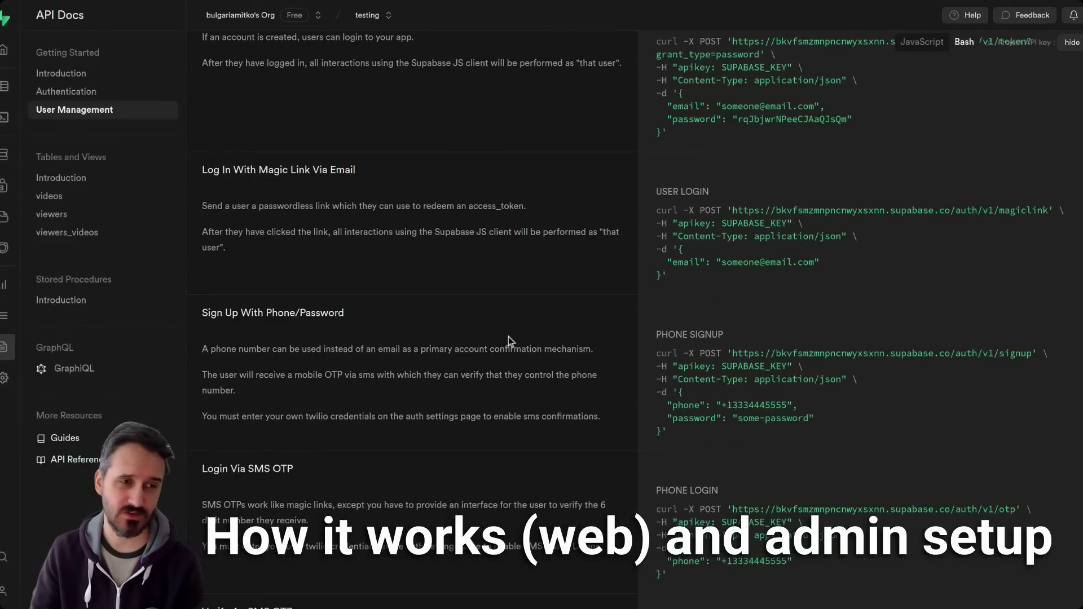
scroll(515, 343, "down", 8)
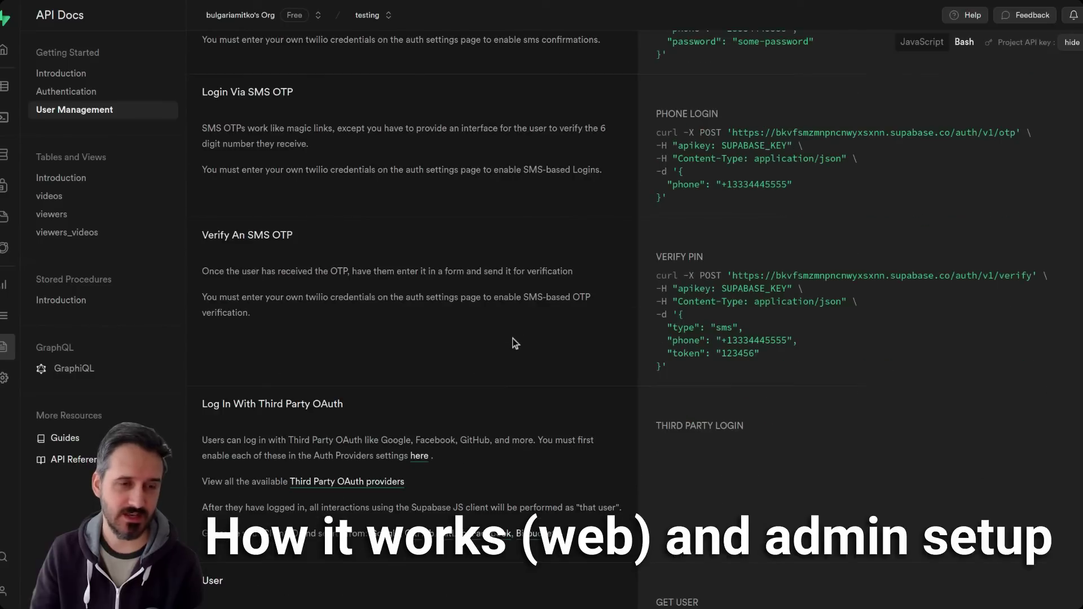
scroll(515, 343, "down", 5)
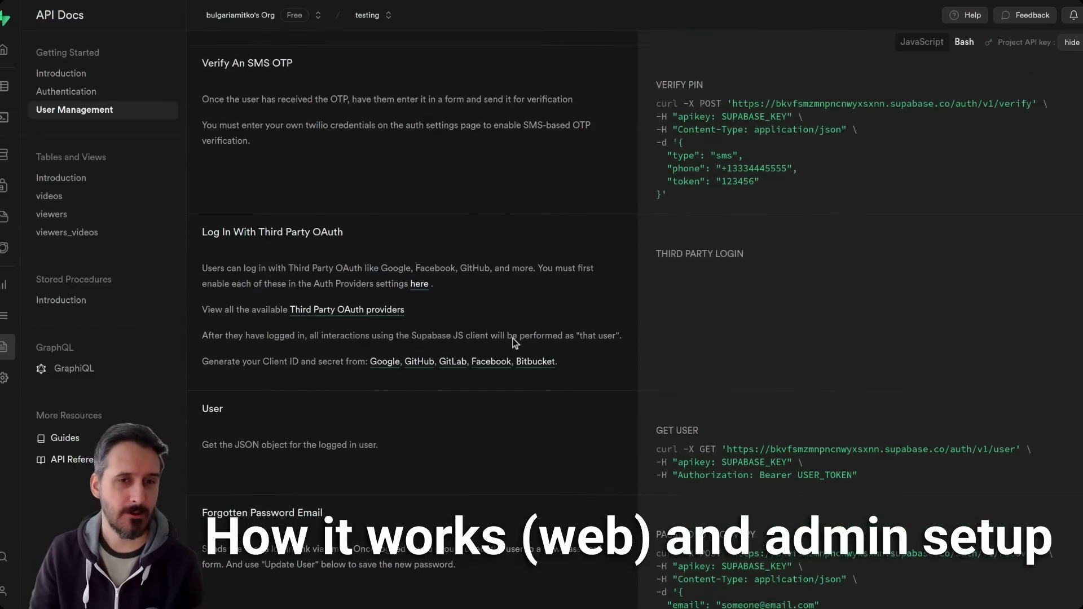
scroll(515, 343, "down", 2)
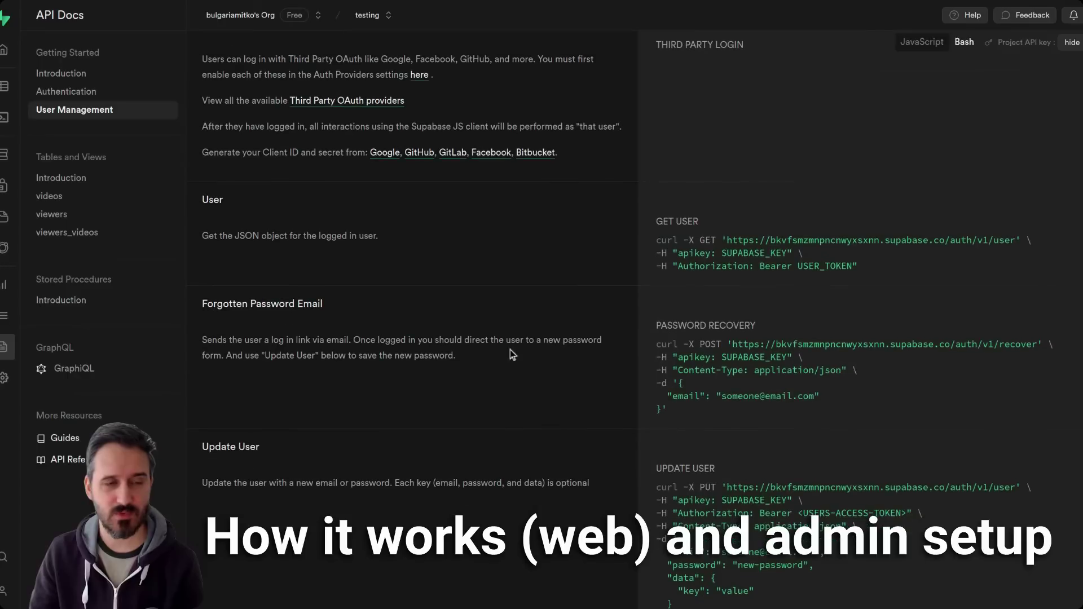
left_click_drag(203, 303, 456, 357)
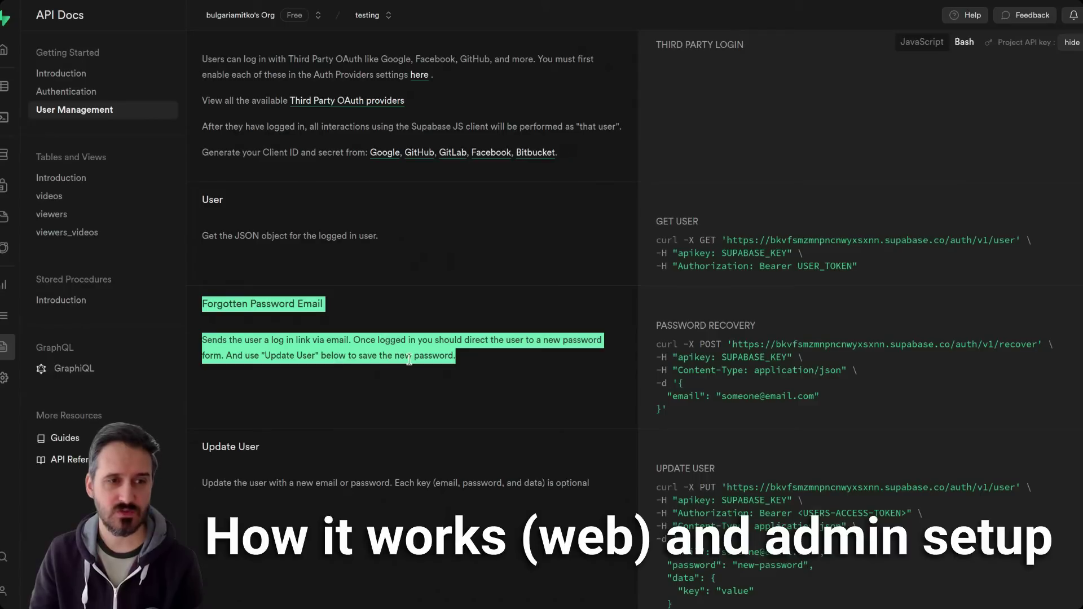
left_click(459, 357)
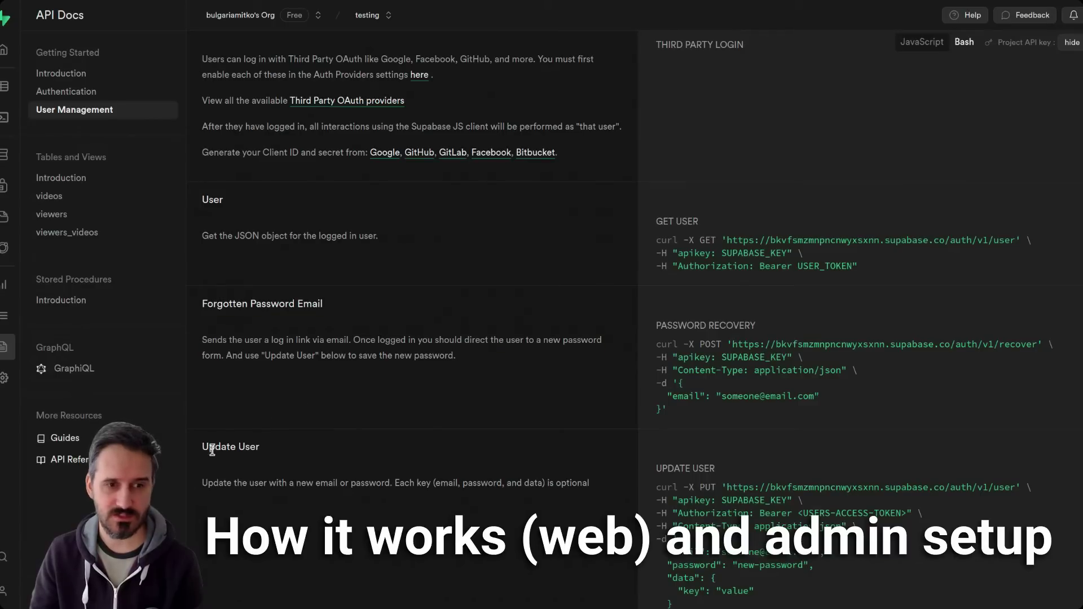
left_click_drag(215, 447, 530, 459)
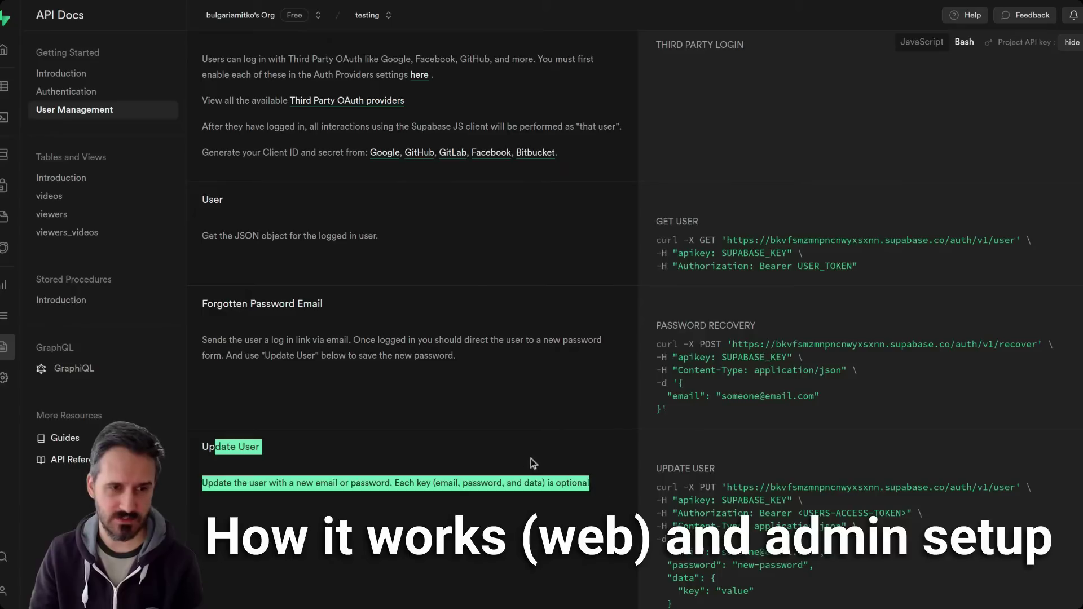
left_click(363, 394)
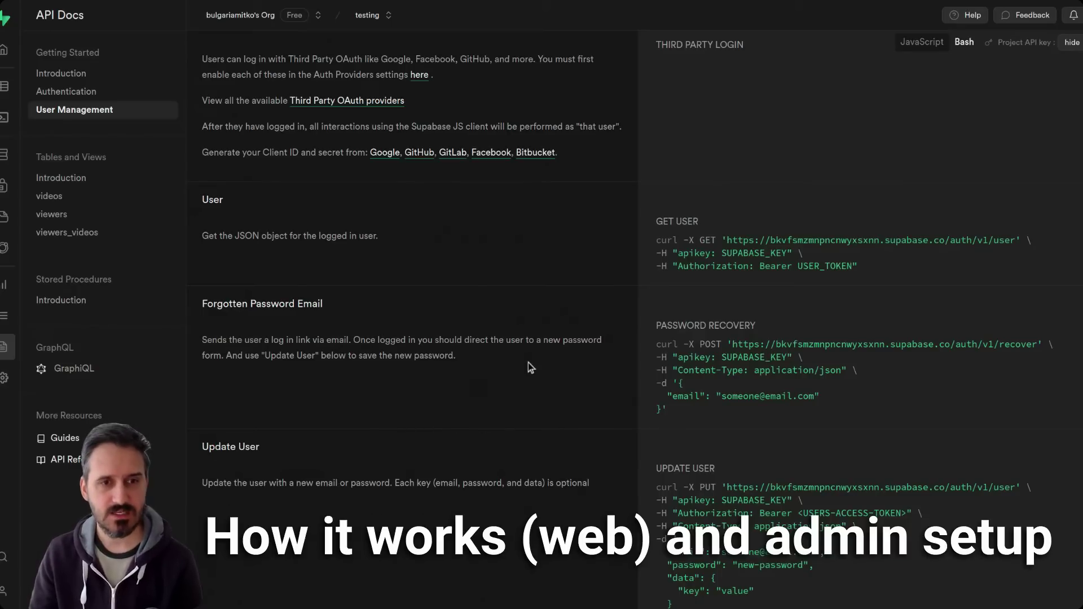
left_click_drag(657, 326, 842, 420)
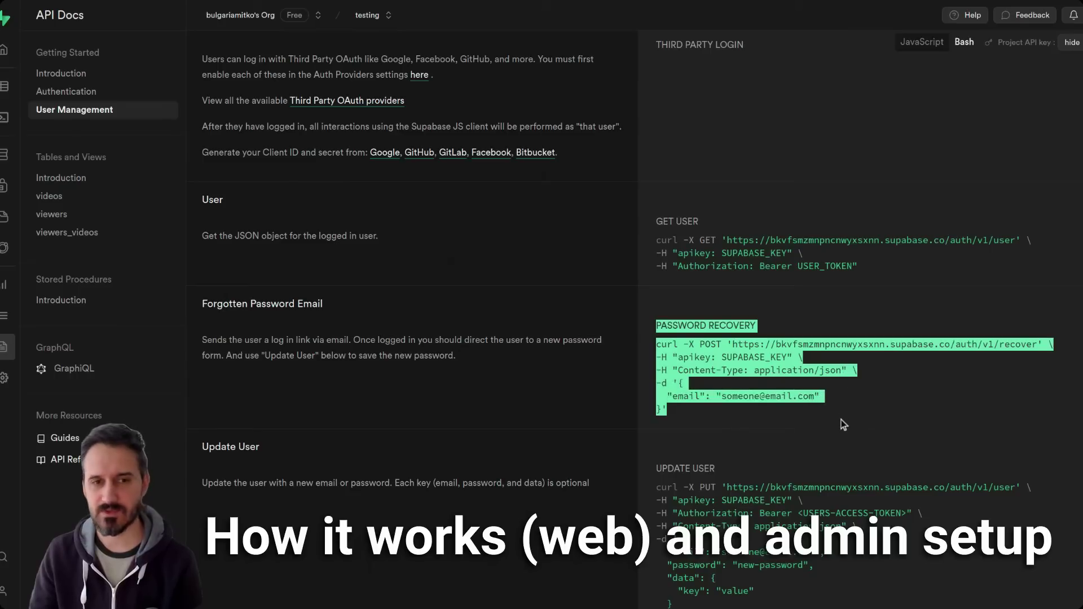
left_click(750, 353)
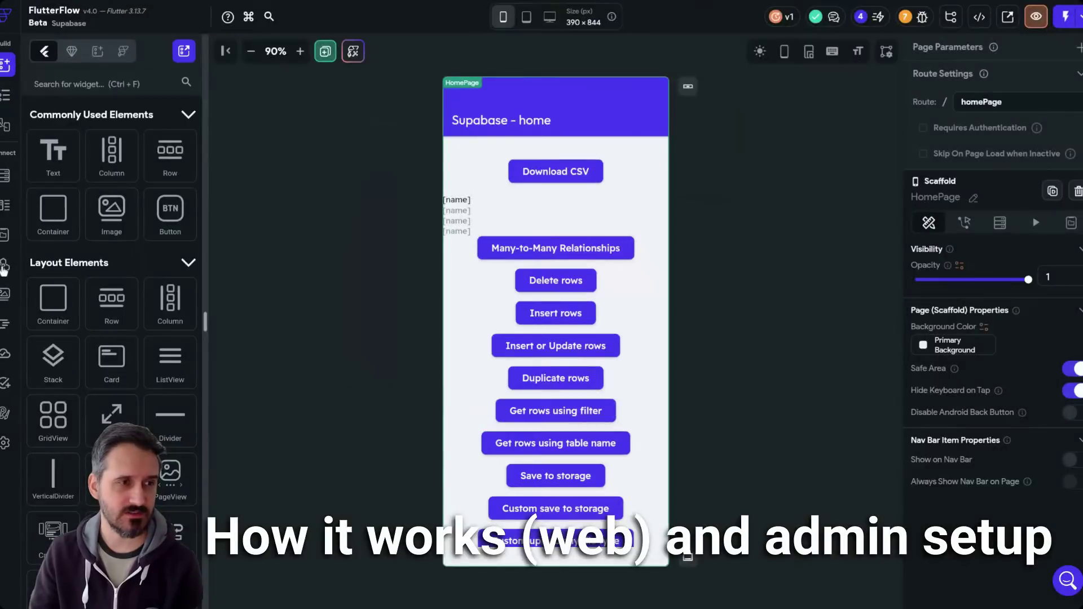
- Expand the Supabase Auth User Update API group, peek at Send recovery password, and select the base URL
left_click(4, 265)
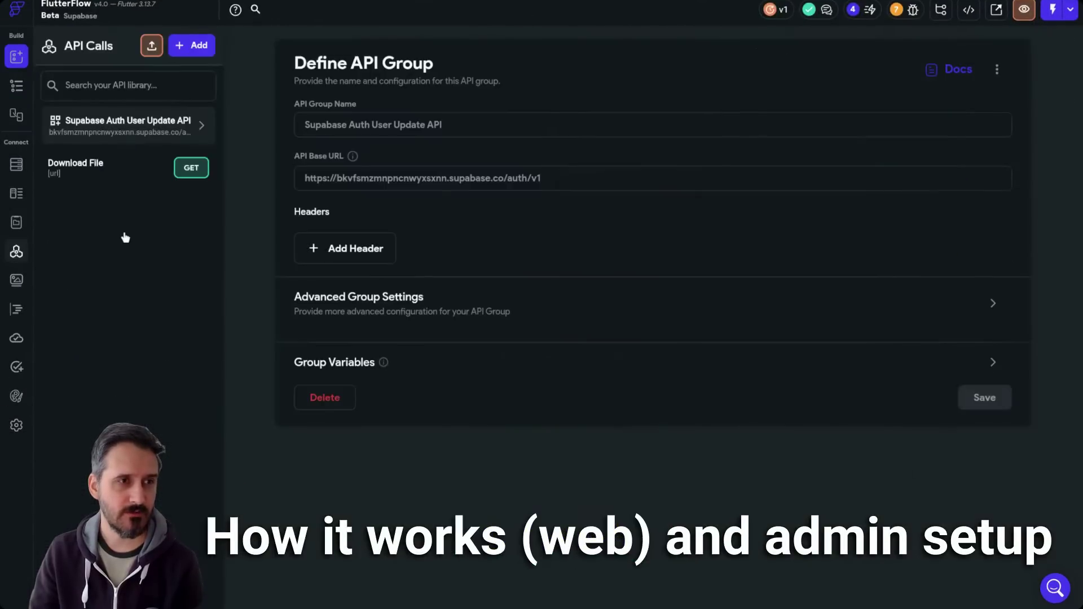
left_click(133, 127)
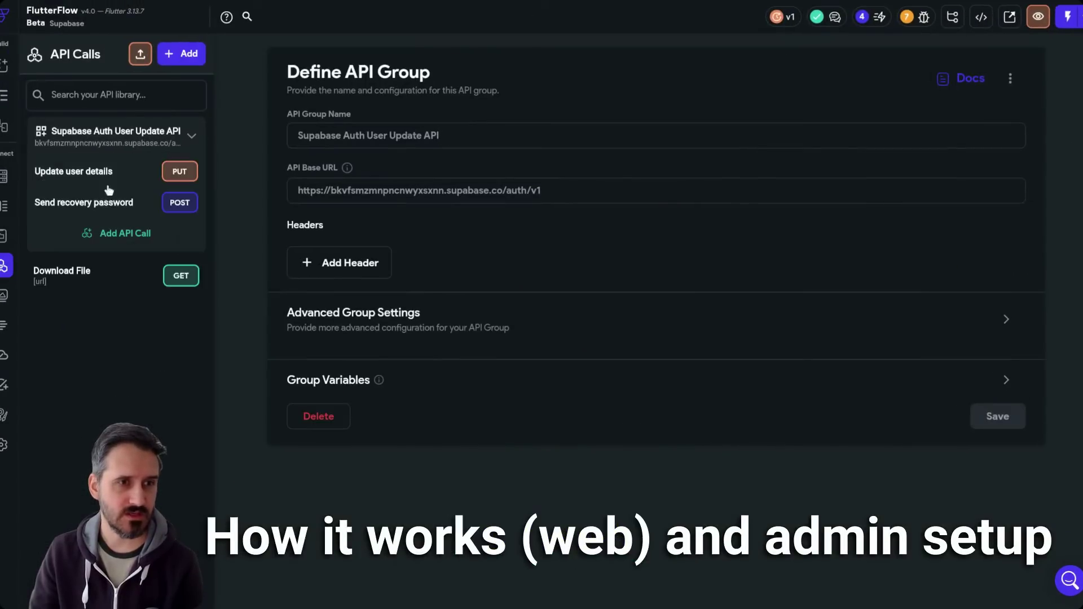
left_click(84, 207)
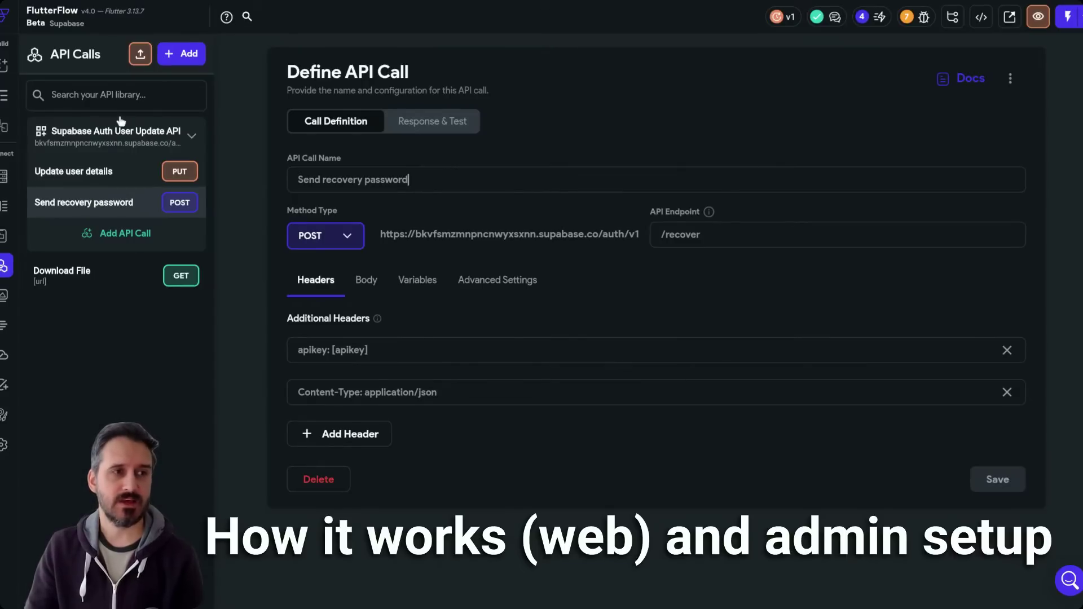
left_click(125, 142)
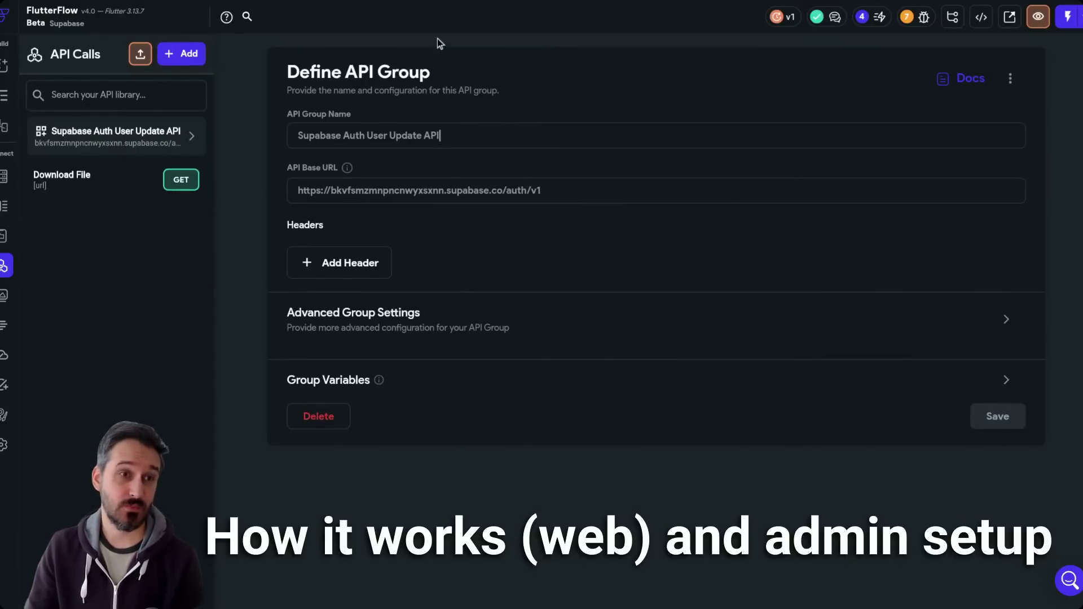
left_click_drag(561, 189, 296, 191)
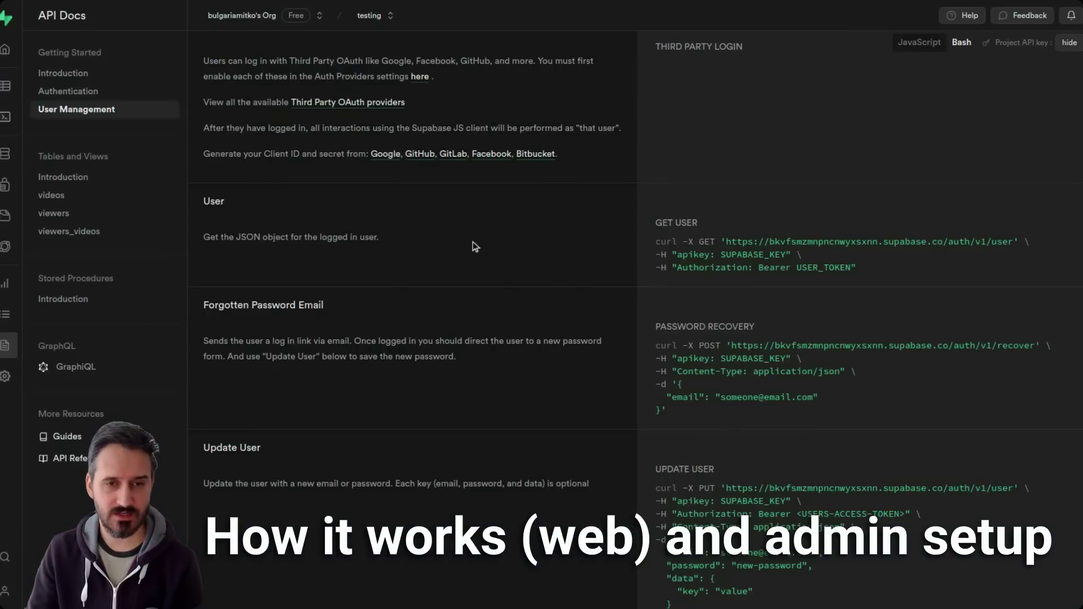
- Select the Password Recovery curl request line in the User Management docs
triple_click(837, 344)
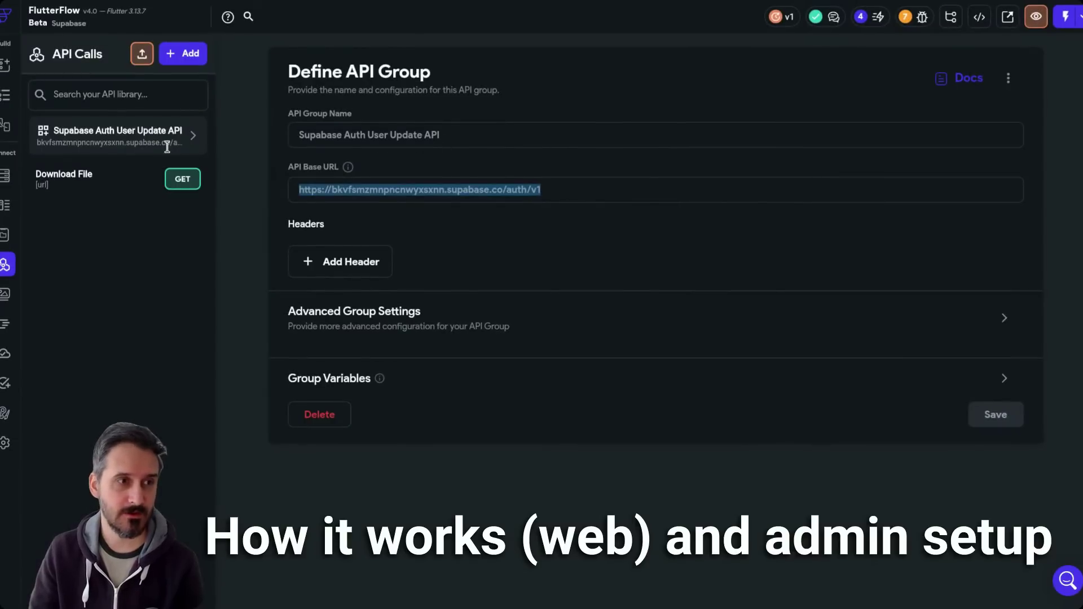
- Open the Send recovery password call and select its /recover endpoint, call name and apikey header
left_click(167, 146)
left_click(103, 212)
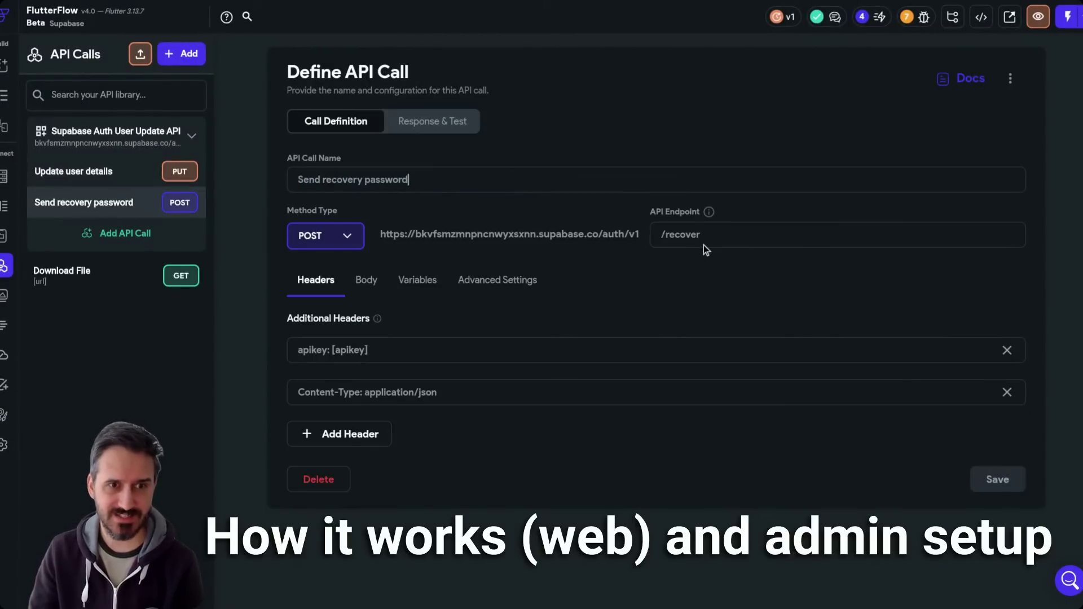
left_click_drag(718, 235, 652, 238)
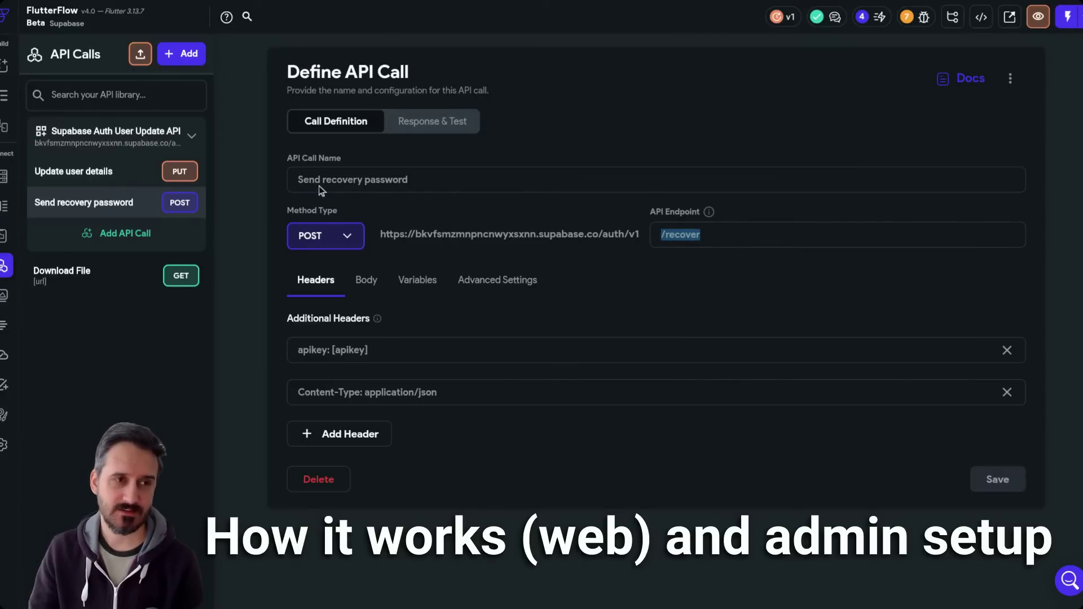
left_click_drag(299, 179, 411, 180)
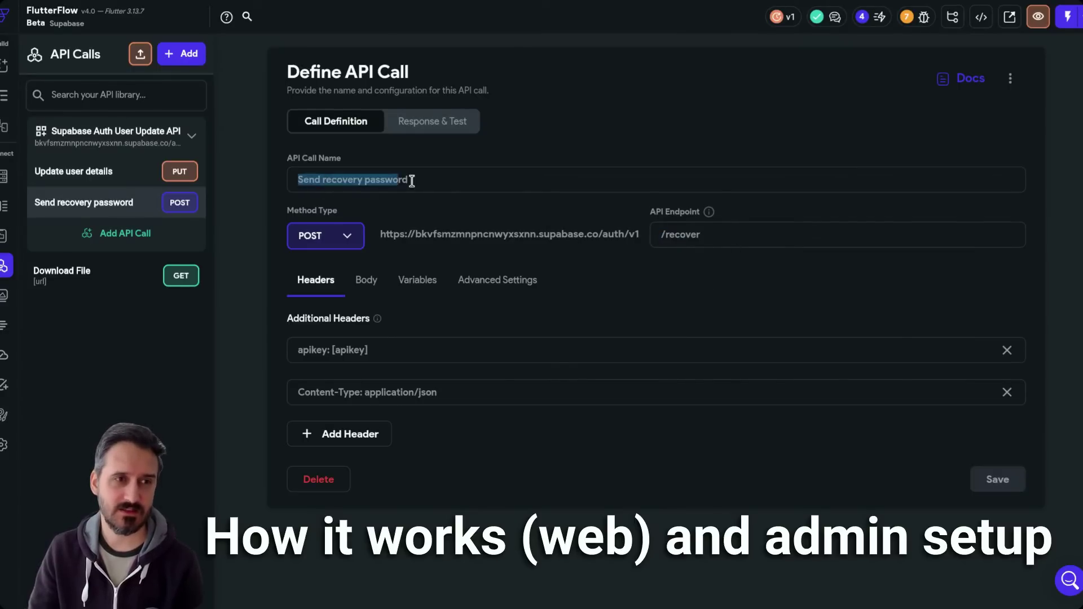
left_click(454, 185)
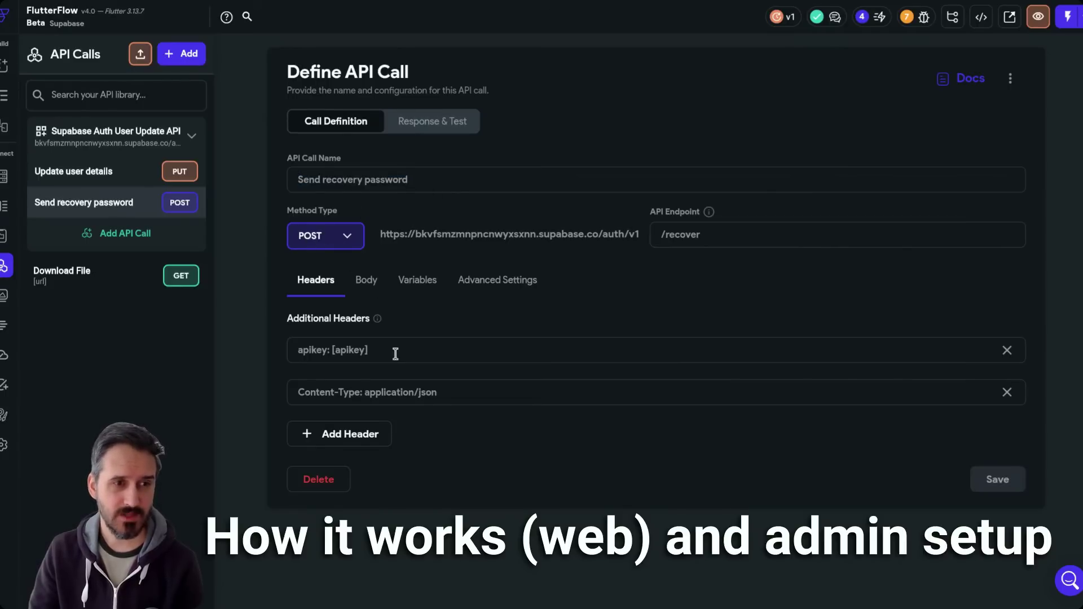
double_click(312, 351)
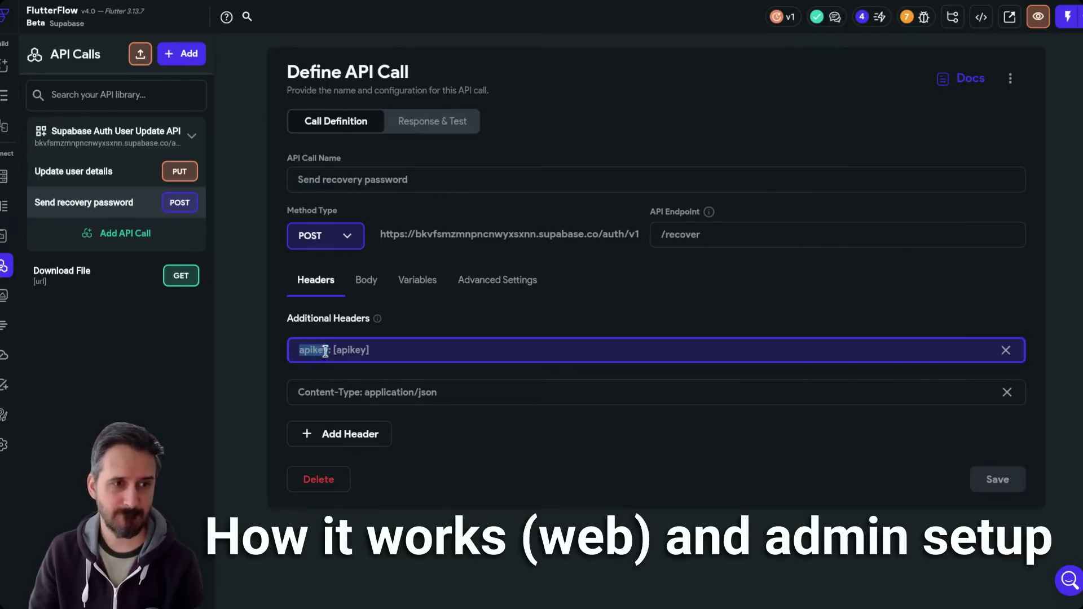
left_click(351, 350)
double_click(375, 351)
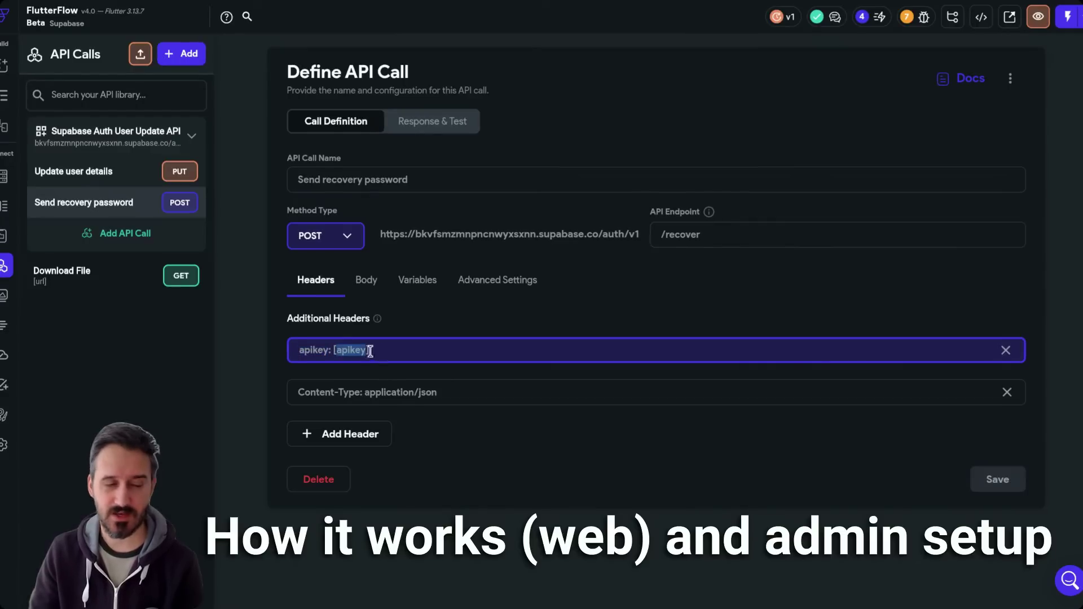
left_click_drag(397, 351, 298, 350)
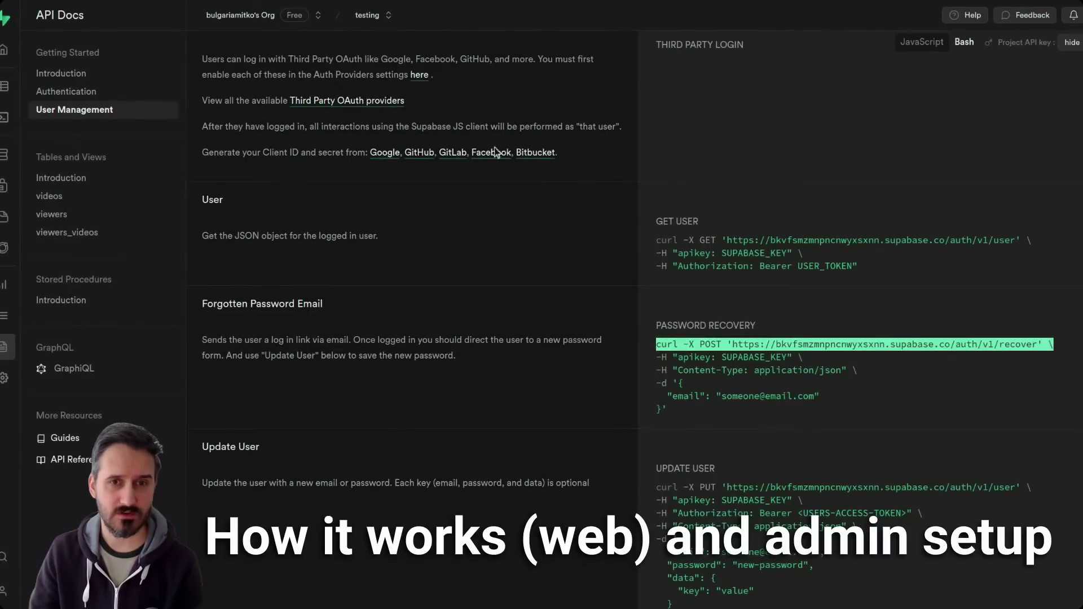
left_click(885, 303)
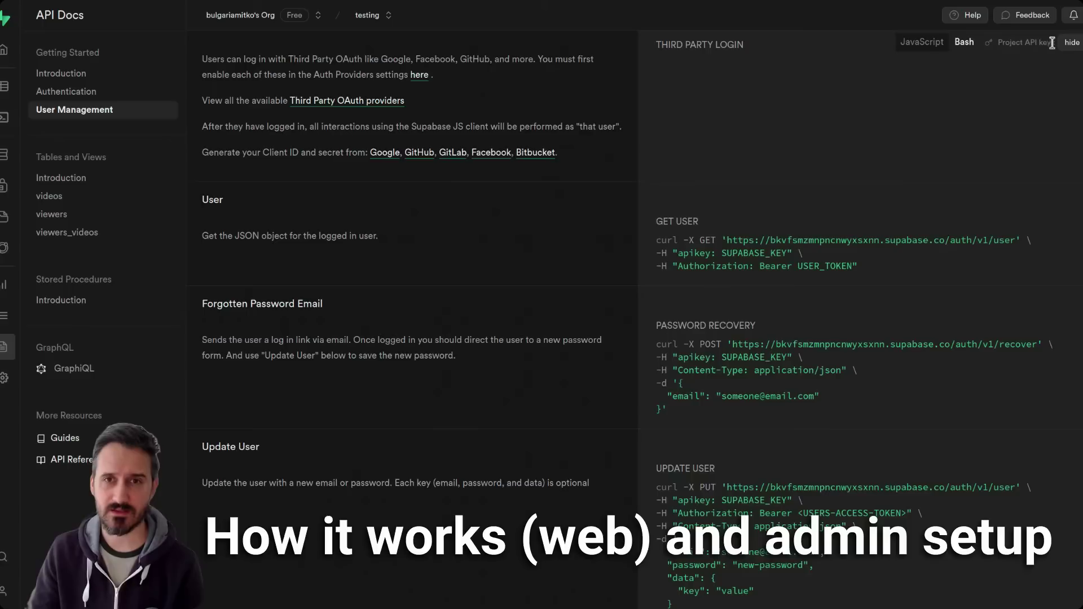
left_click(1072, 44)
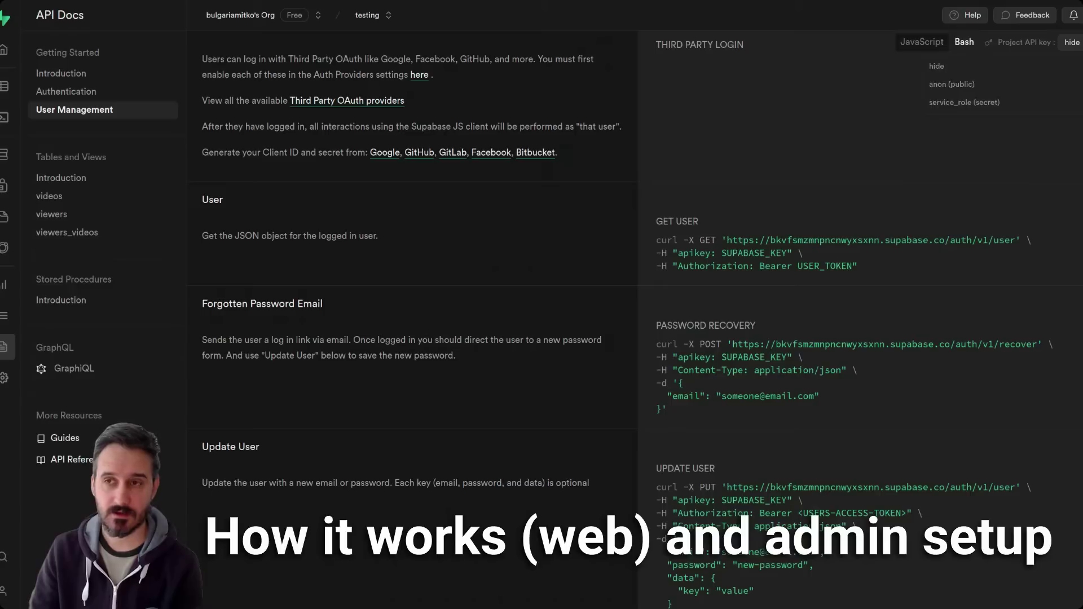
key("Escape")
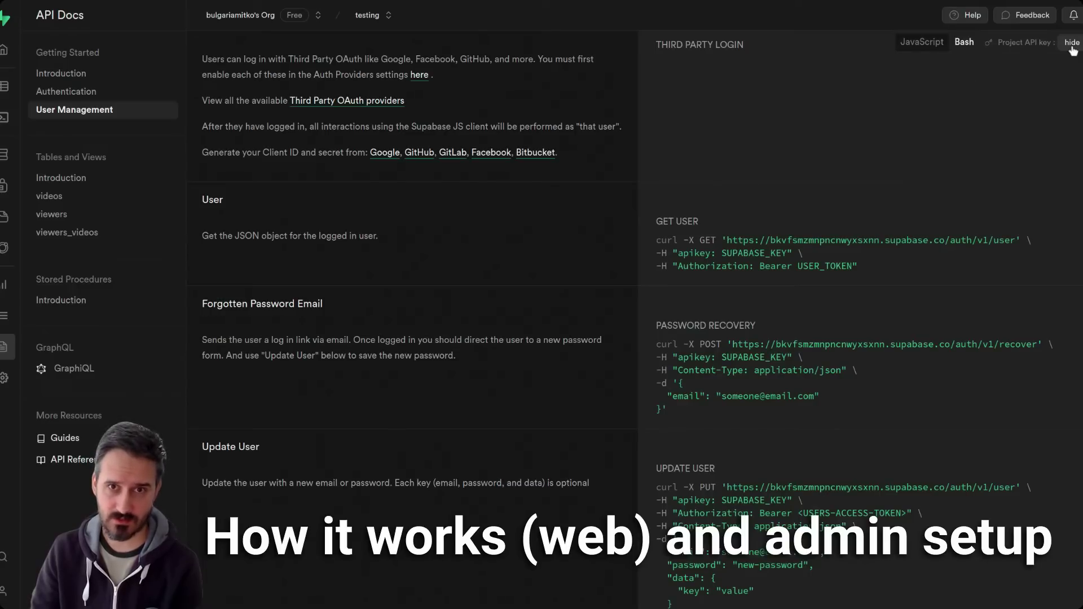
left_click(1072, 45)
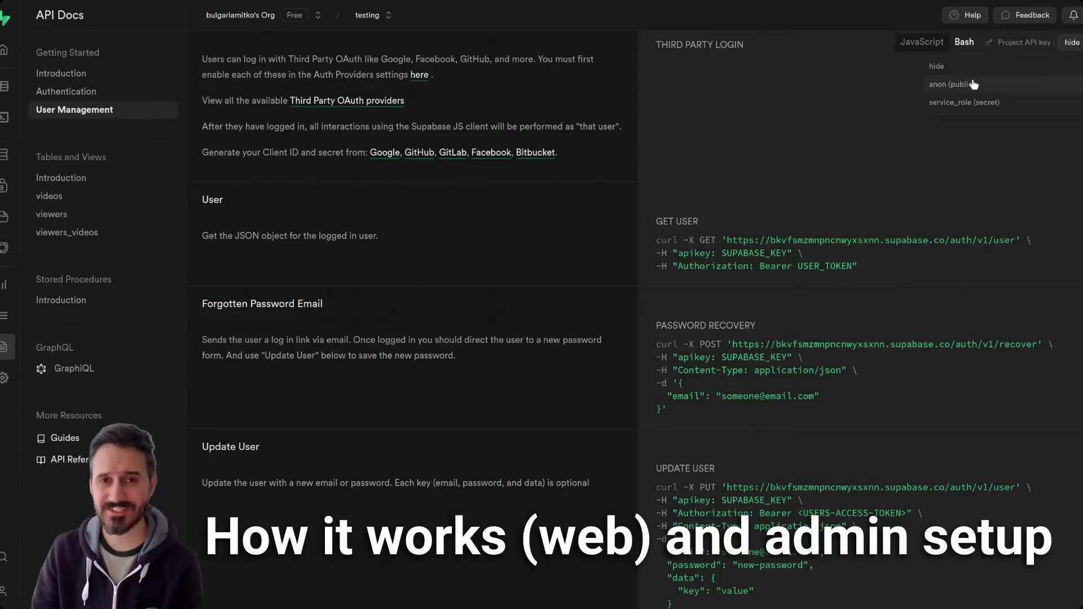
left_click(771, 149)
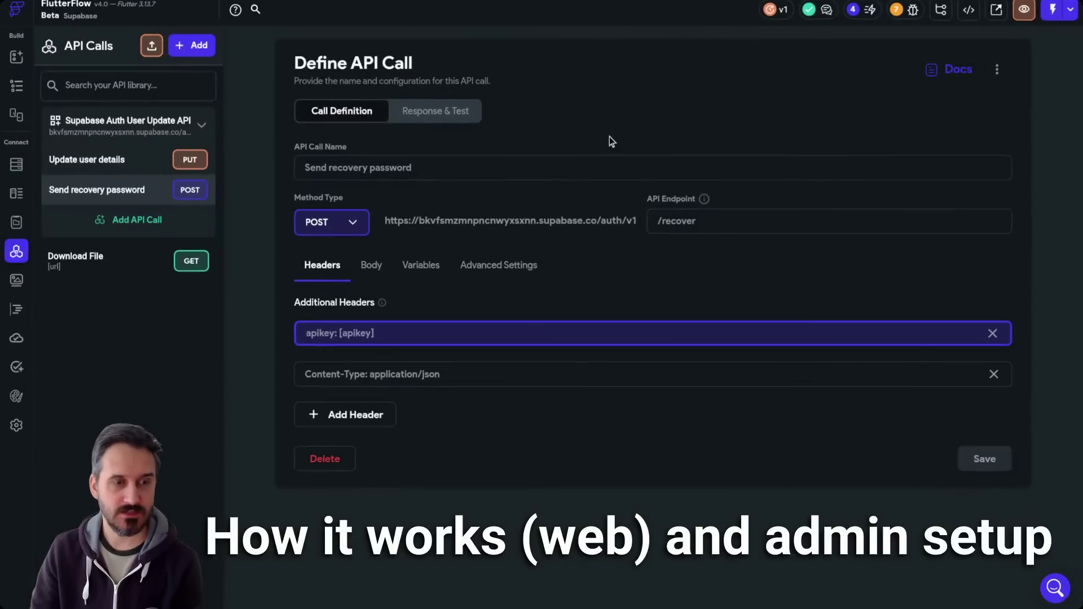
- Select the call's apikey and Content-Type header texts
left_click_drag(399, 350, 300, 377)
triple_click(315, 391)
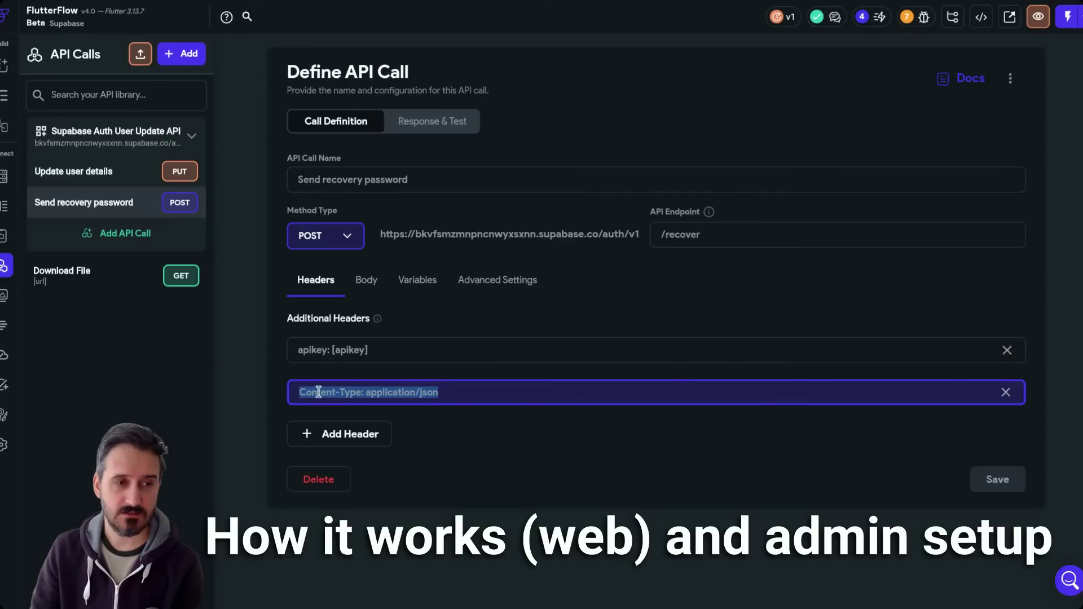
left_click(473, 398)
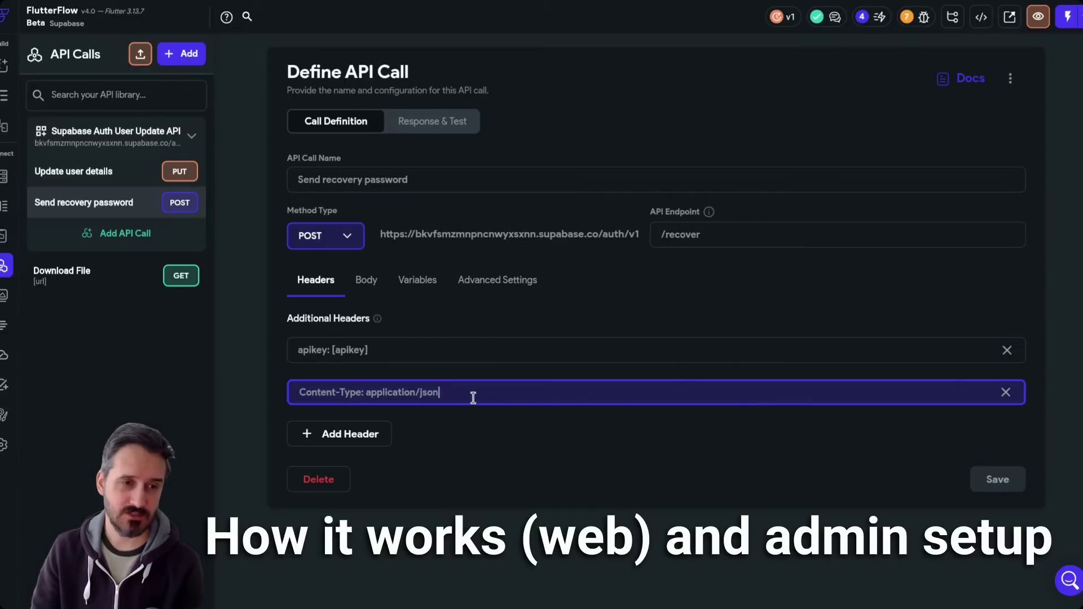
key("ctrl+a")
- Inspect the apikey and email variables, then view the JSON body sending email
left_click(418, 282)
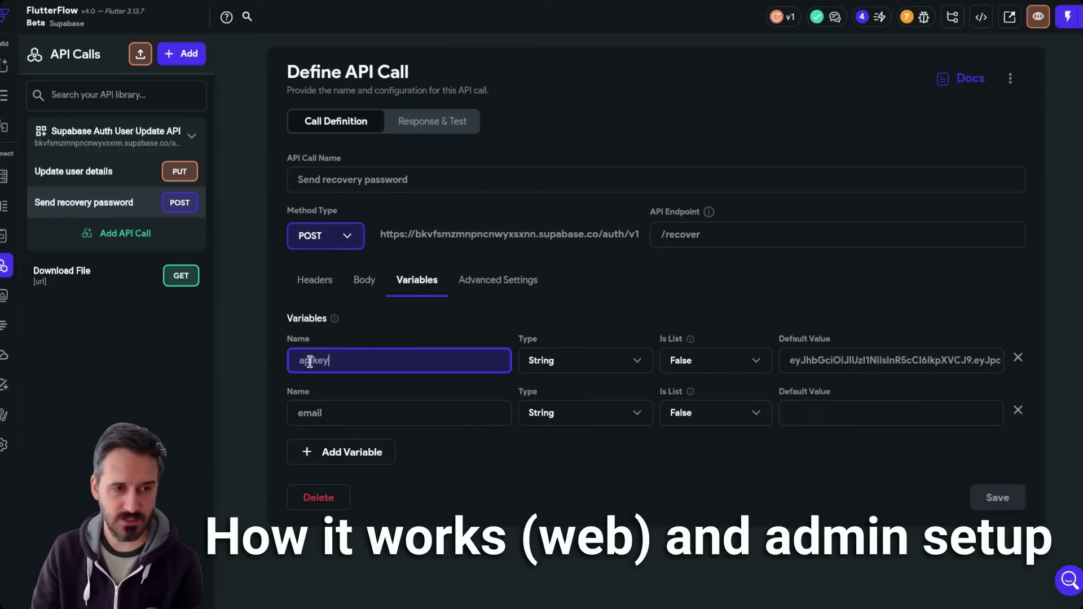
double_click(310, 361)
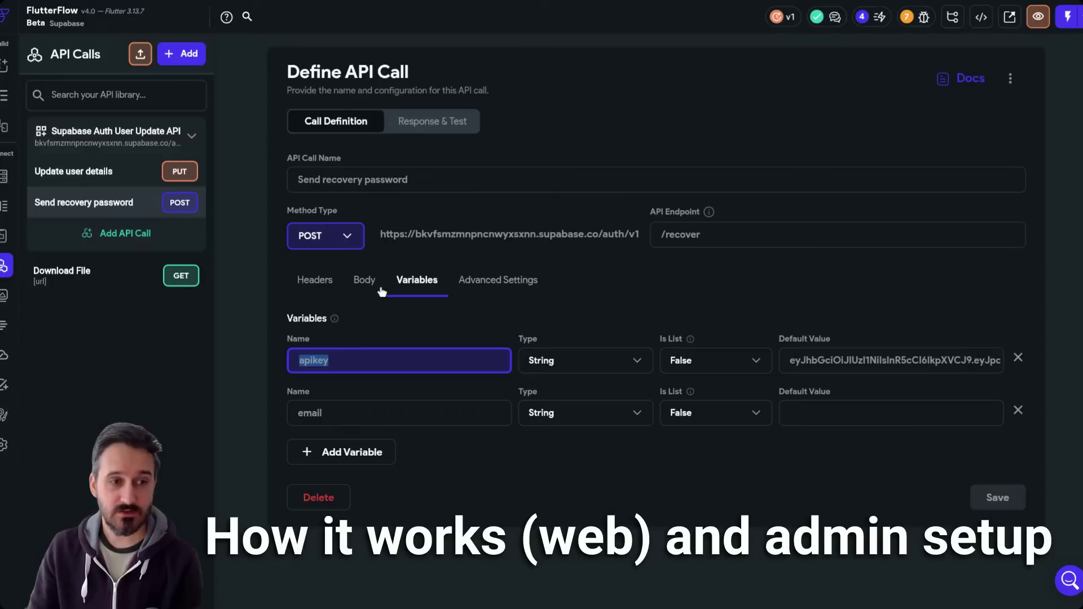
left_click(297, 417)
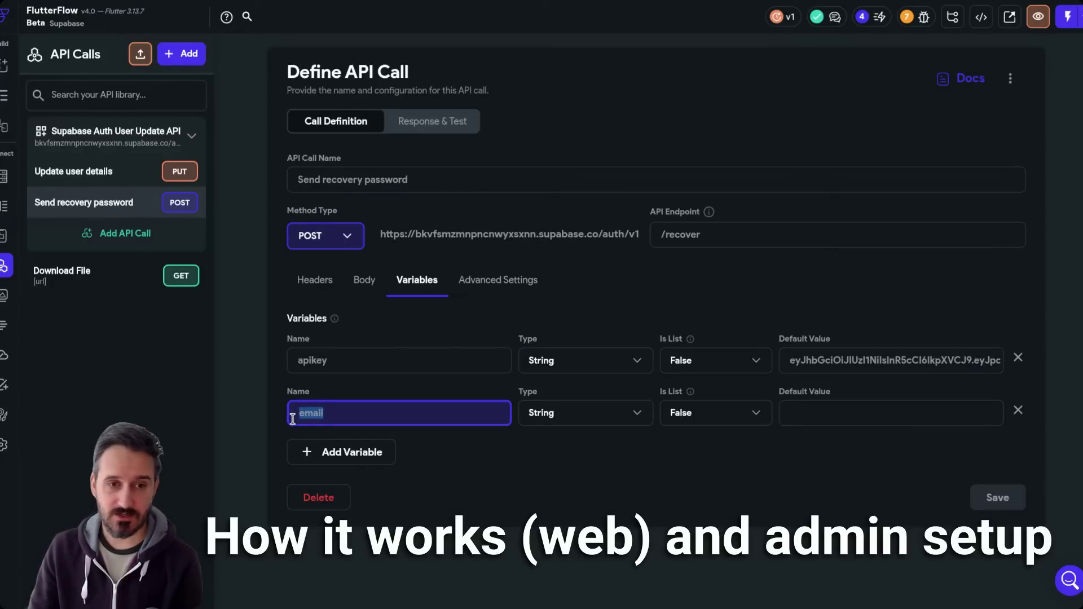
left_click(857, 411)
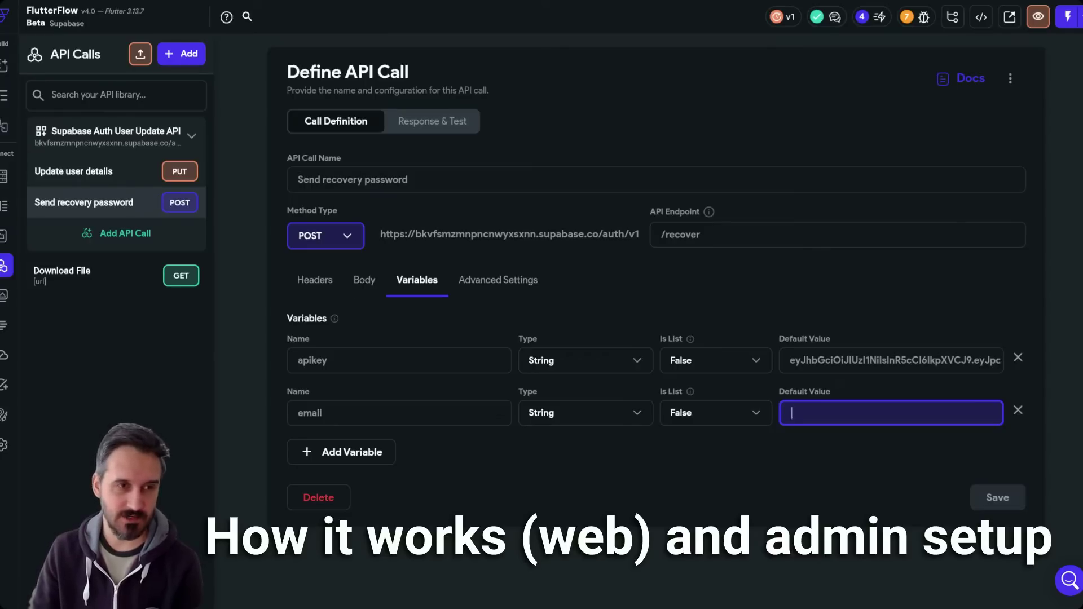
left_click(364, 281)
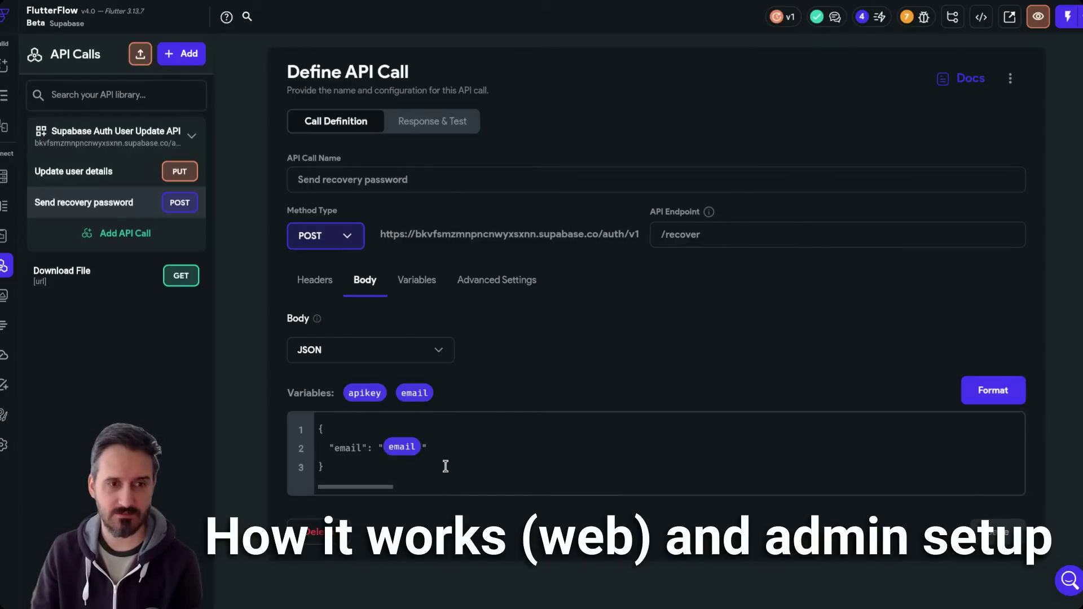
- Test the Send recovery password call with the email variable filled in, getting 200 Success
left_click(354, 469)
left_click(430, 121)
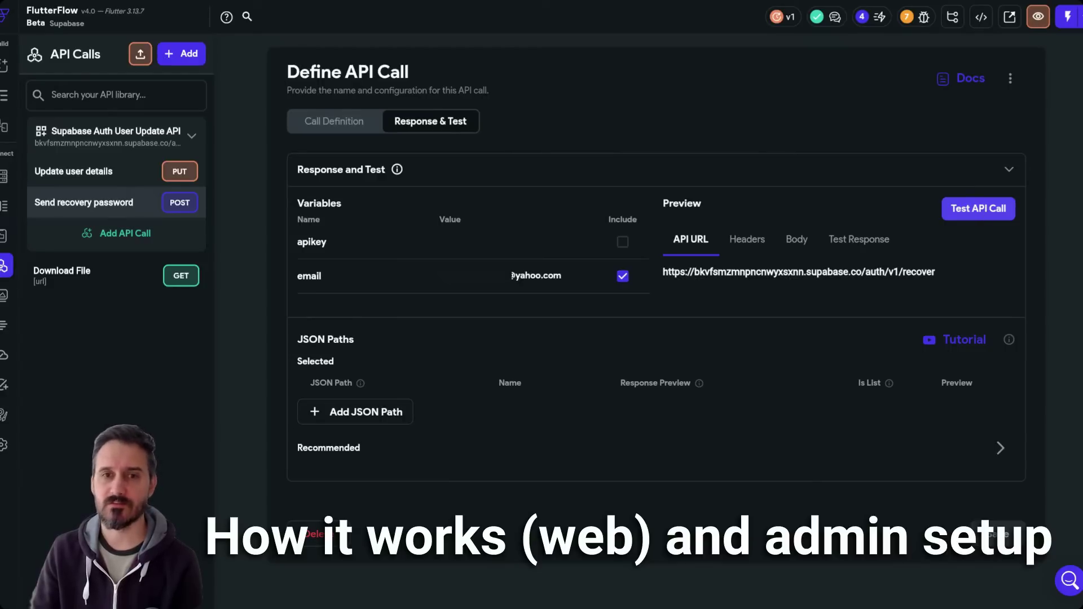
left_click(977, 216)
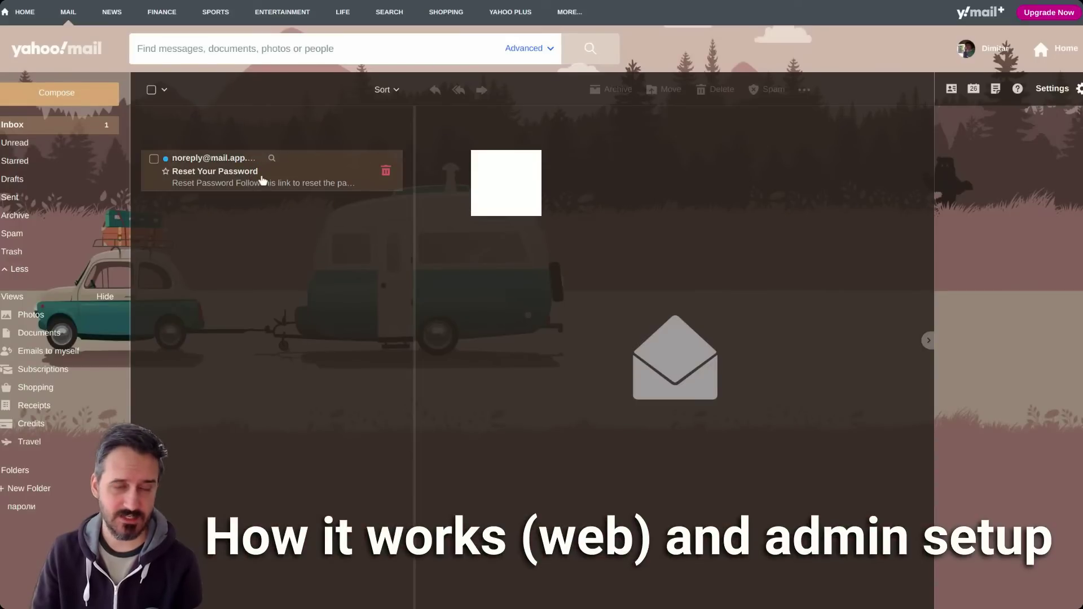
- Open the Supabase 'Reset Your Password' email in the Yahoo Mail inbox
left_click(262, 180)
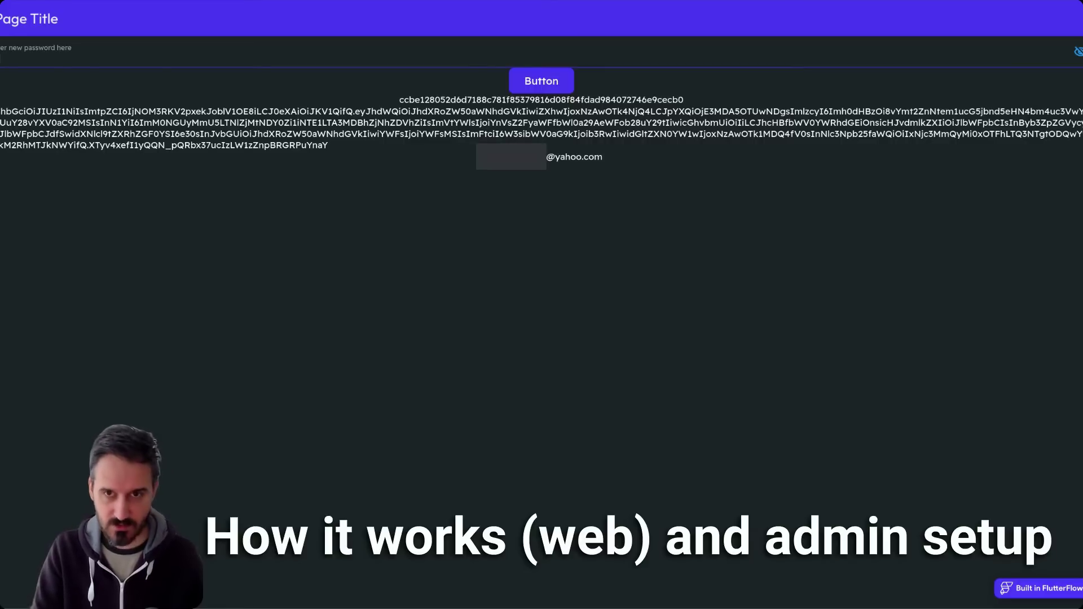
- Enter the new password, reveal it, and submit it to update the user and return home
type("********")
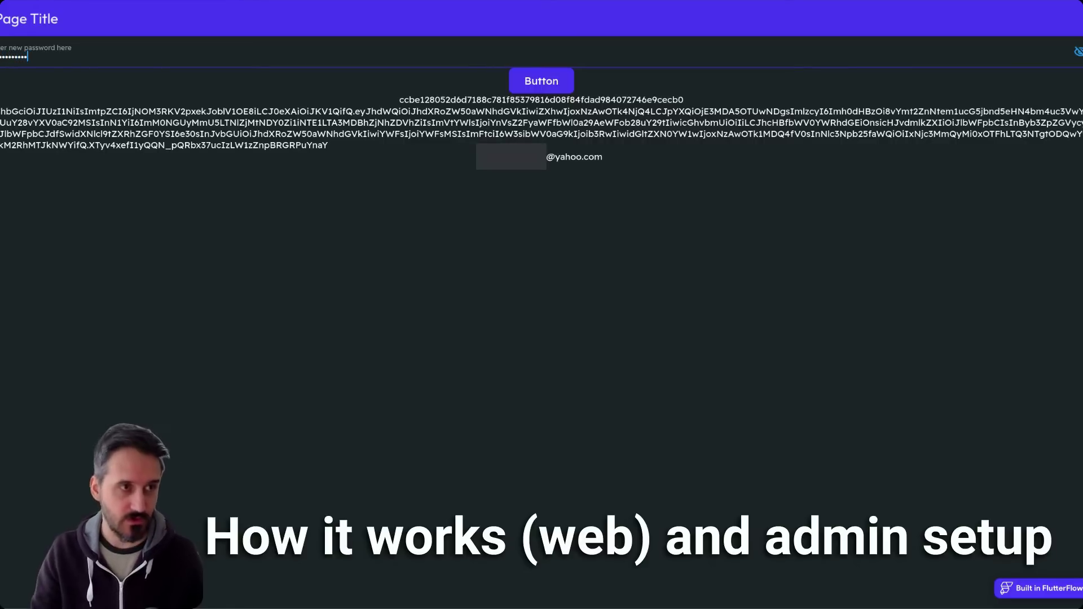
left_click(1078, 52)
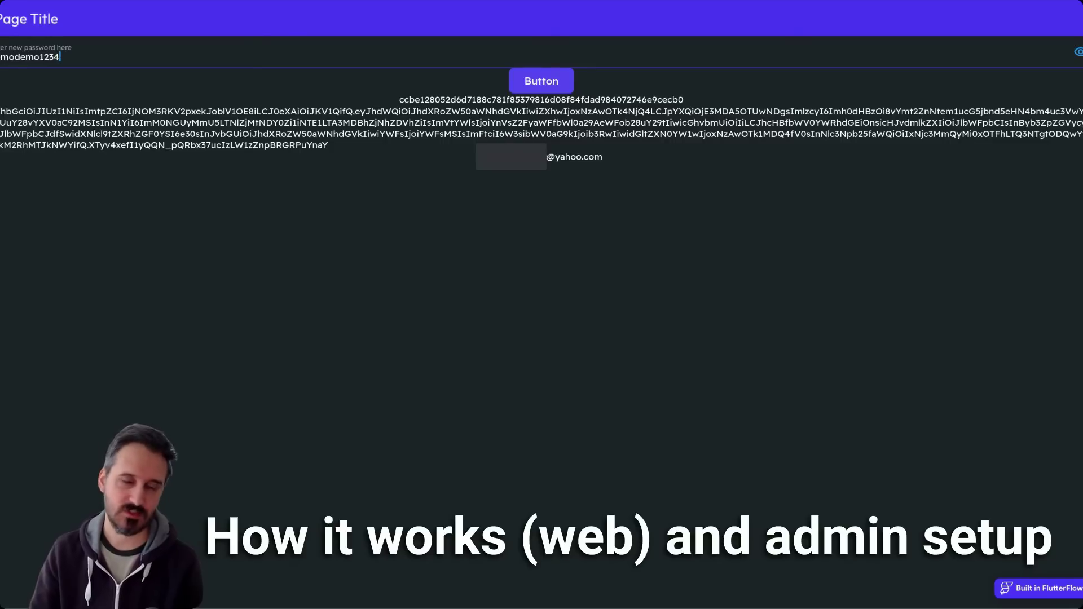
left_click(552, 84)
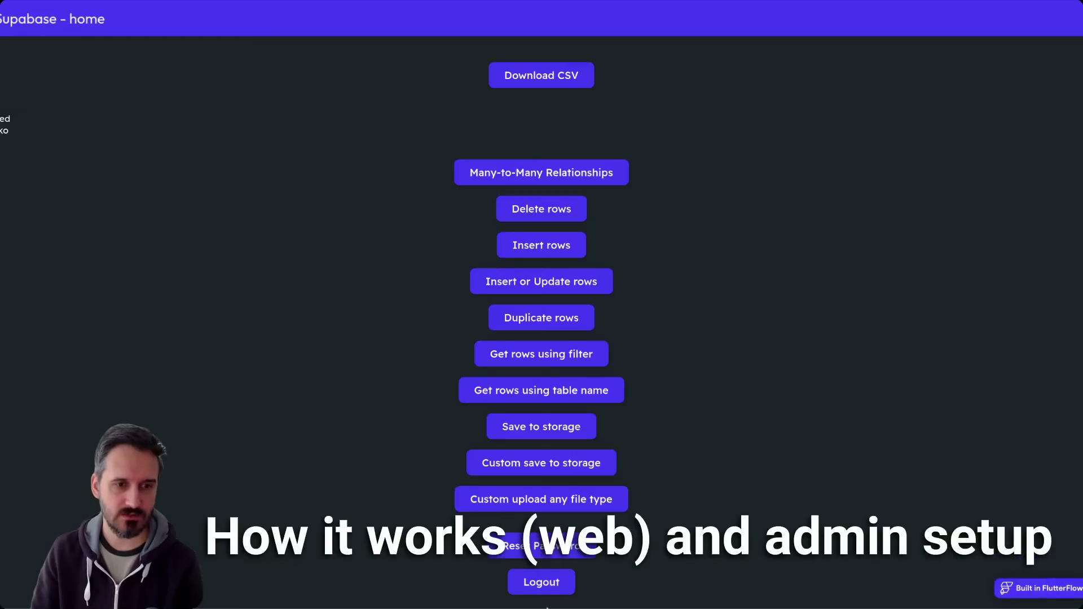
- Log out, sign back in with the account email and new password, and reload the app
left_click(545, 588)
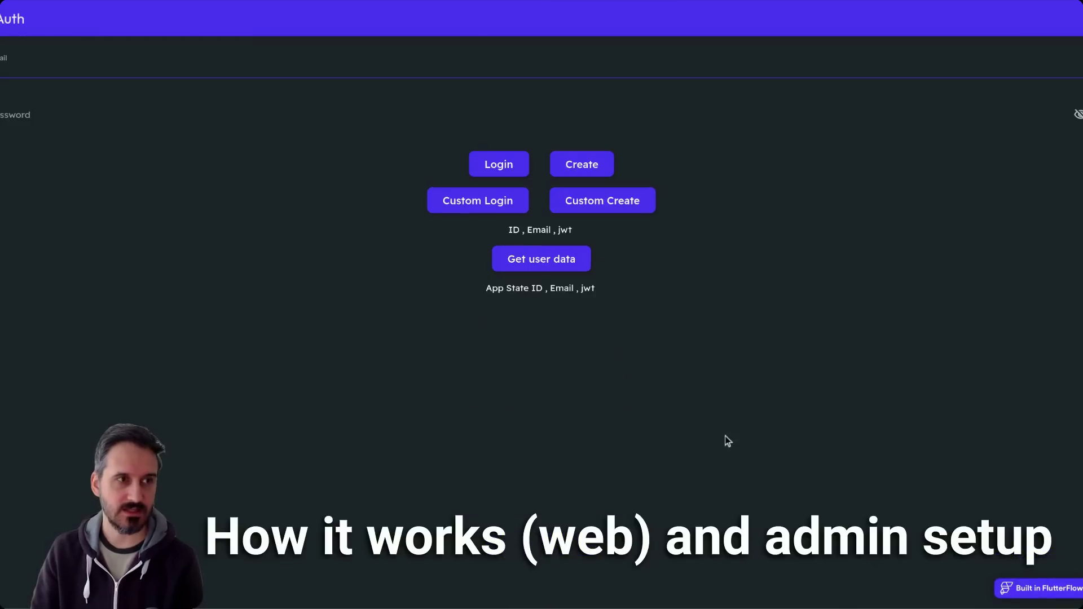
left_click(133, 58)
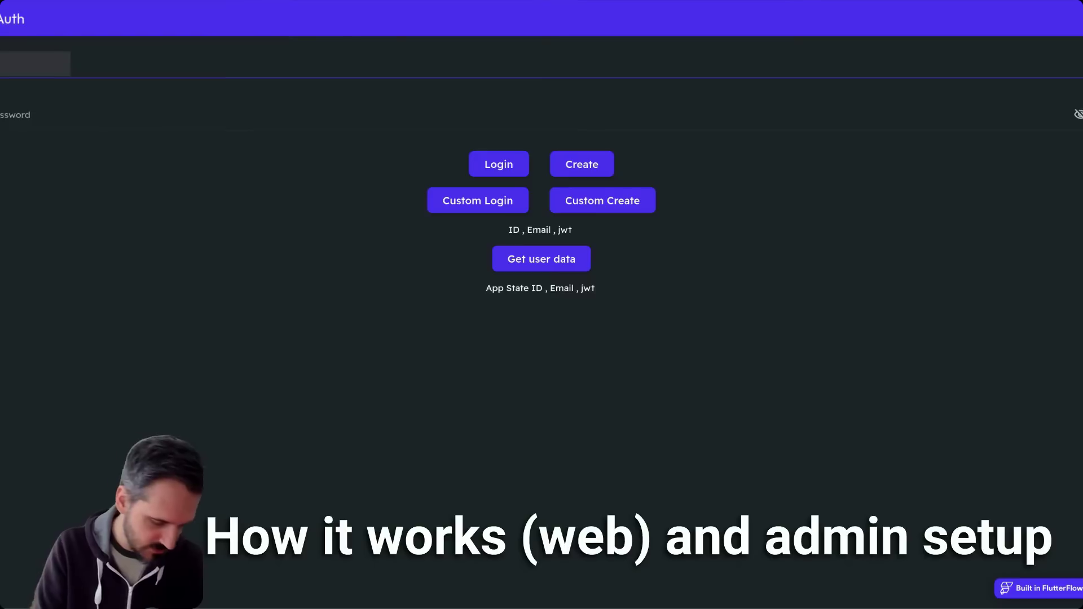
type("ahoo.com")
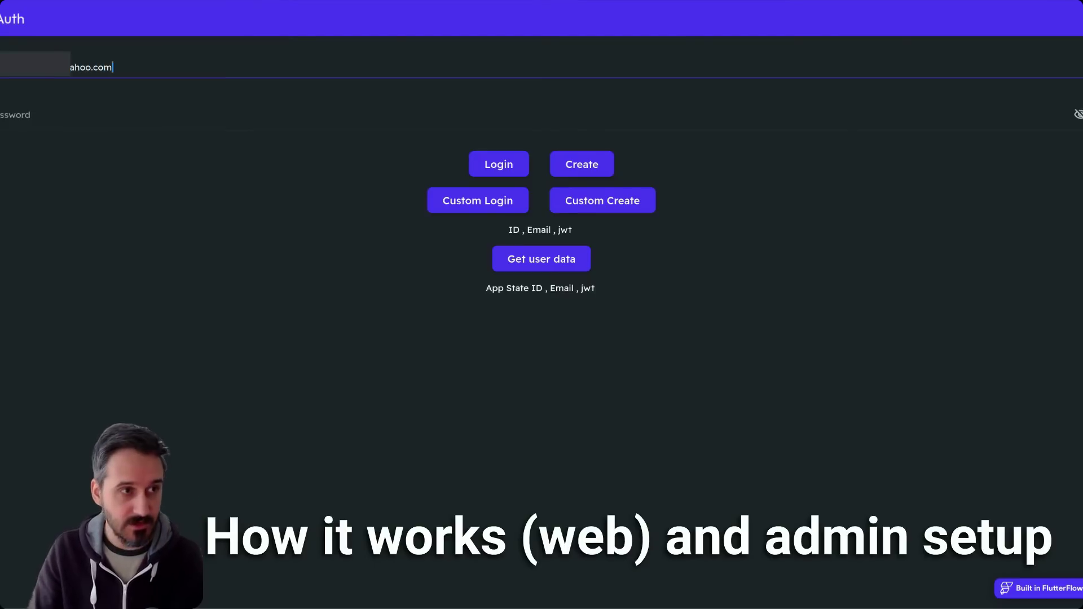
key("Tab")
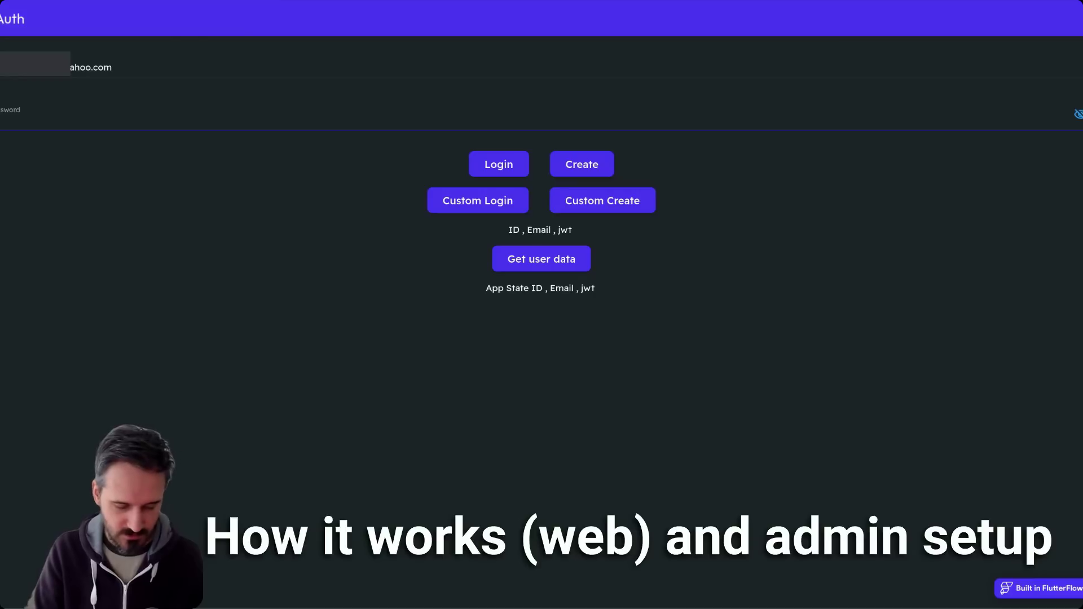
type("••••••••••")
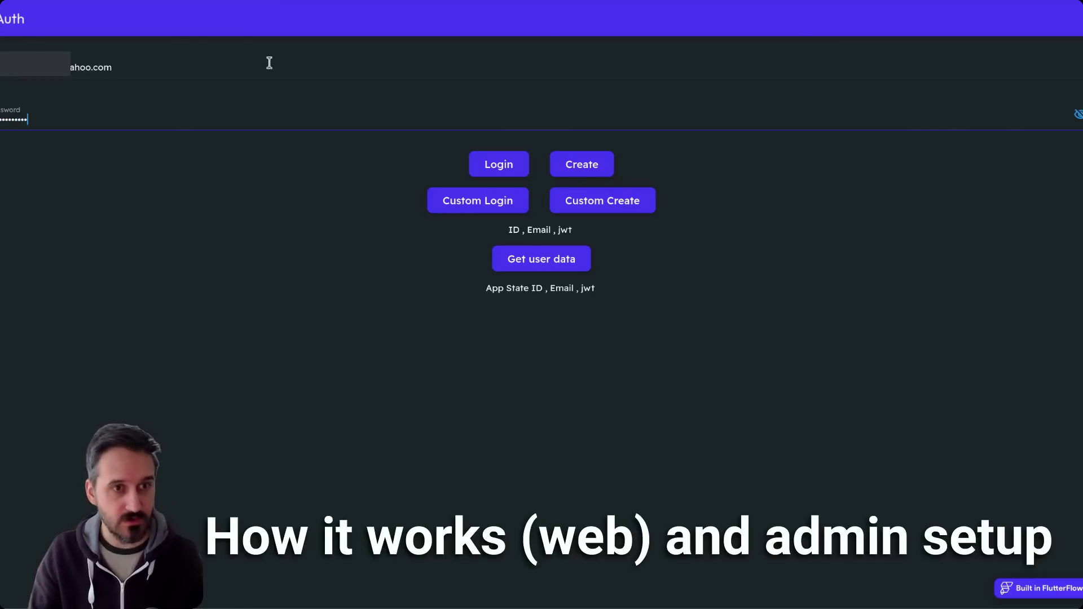
left_click(499, 165)
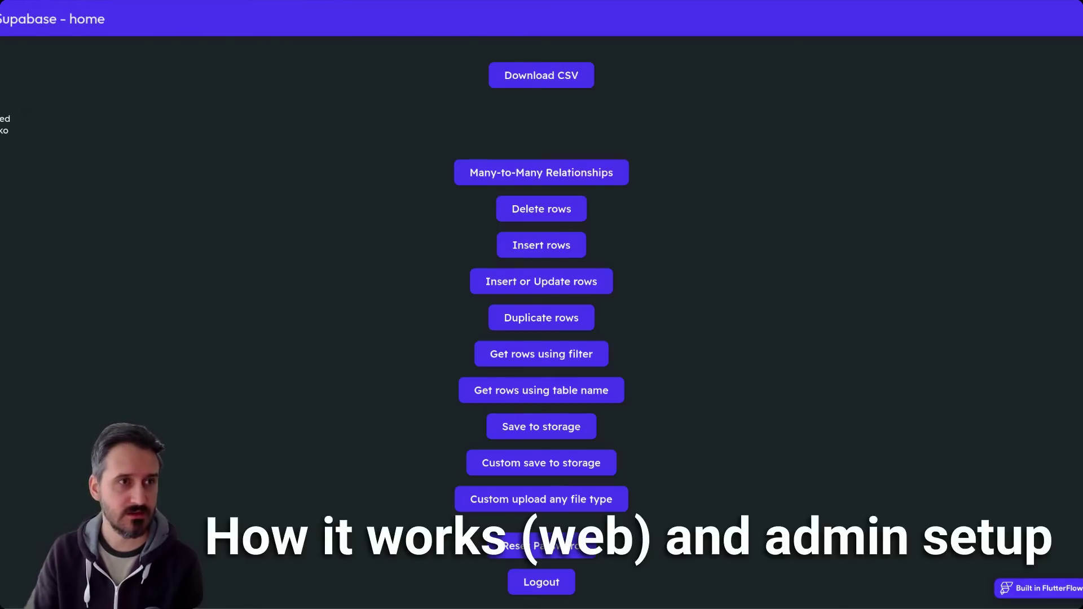
key("ctrl+r")
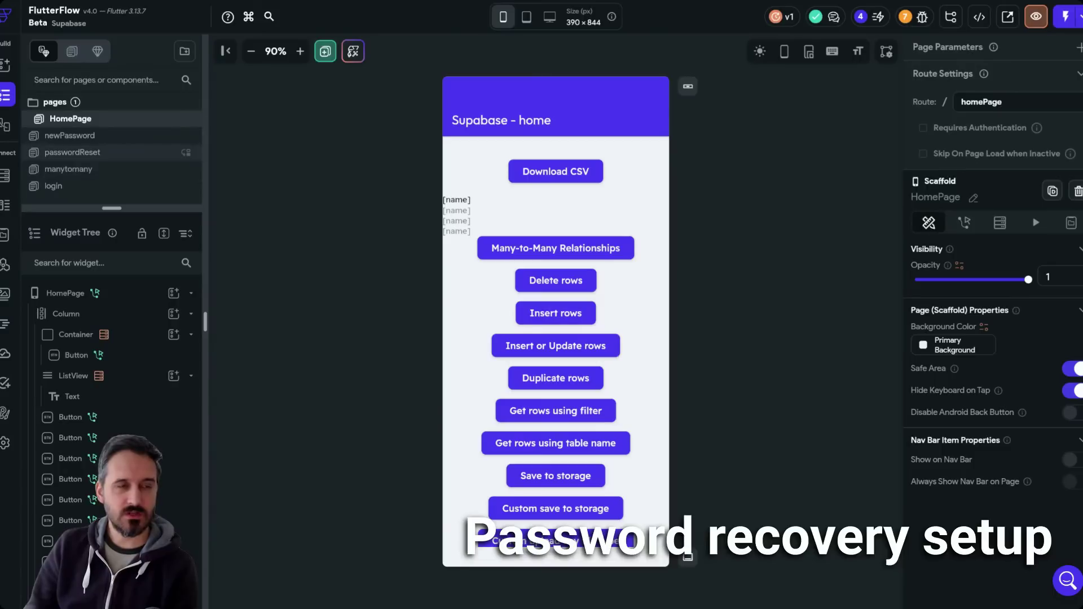
- Open the passwordReset page with its email field and Send Link button
left_click(96, 157)
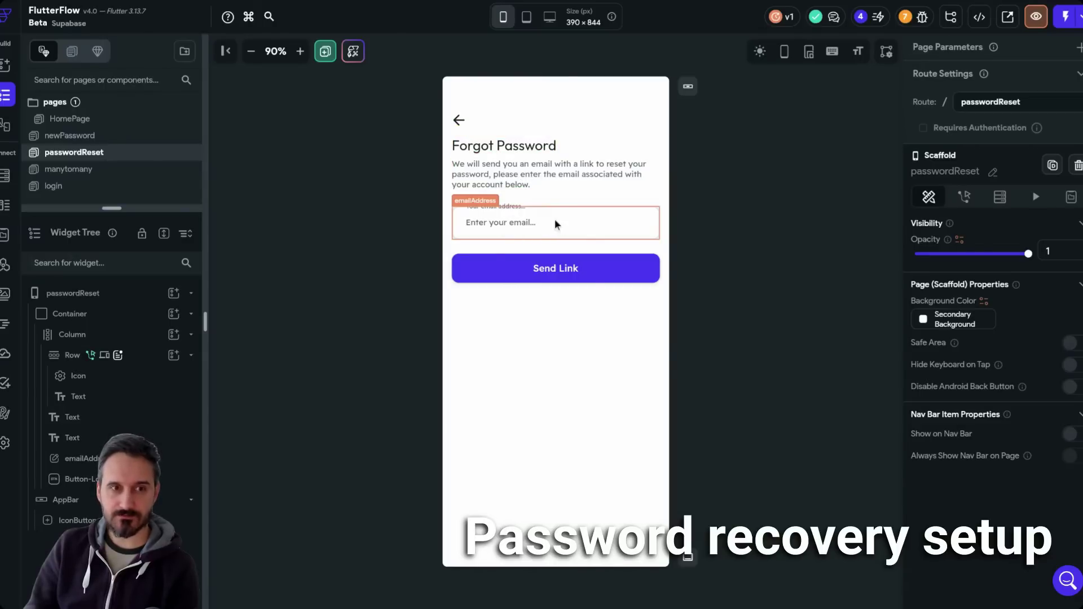
- Open the Send Link button's action flow, showing the On Tap Reset Password action
left_click(553, 273)
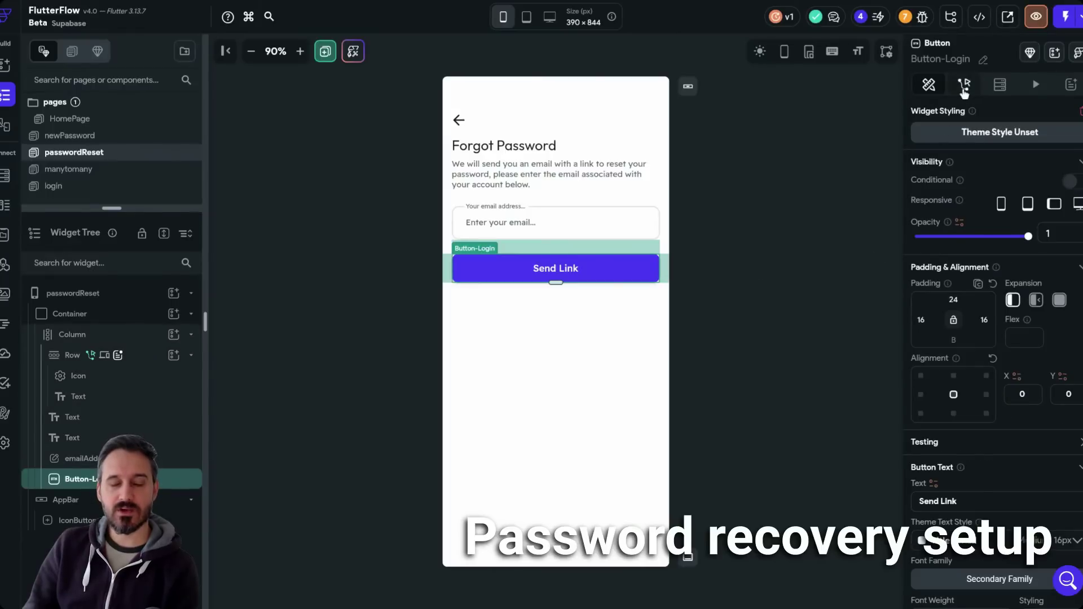
left_click(964, 84)
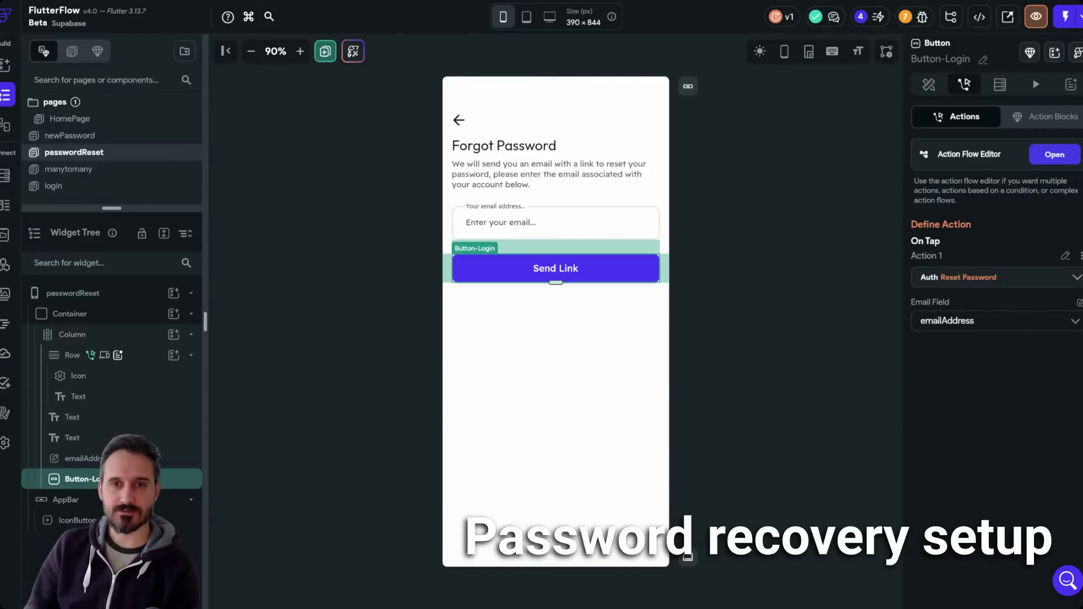
left_click(1052, 163)
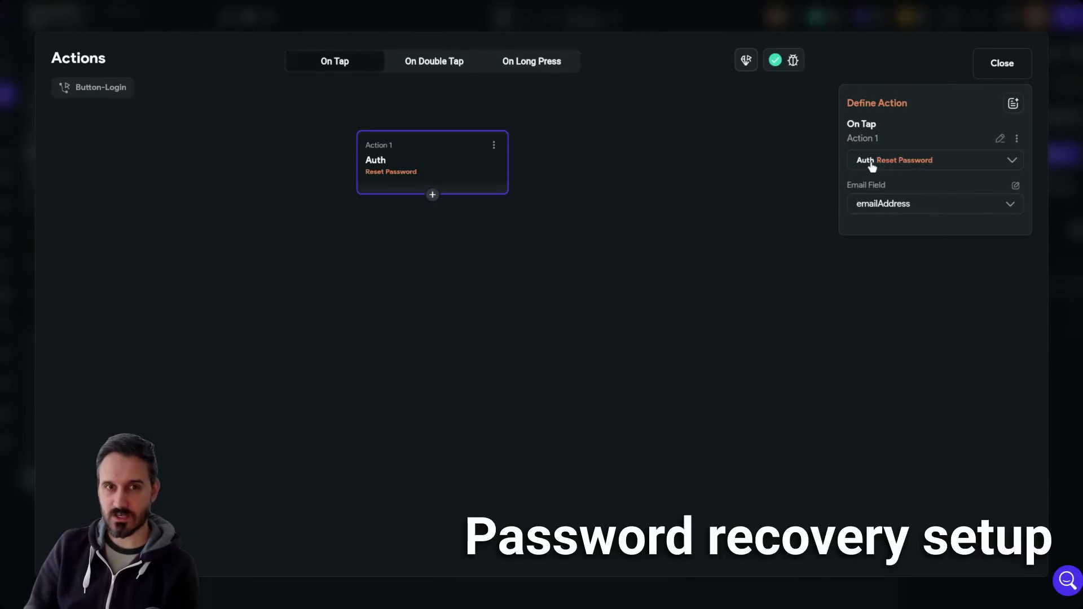
- Set the Reset Password Email Field to Widget State > emailAddress, then close the editor
left_click(874, 210)
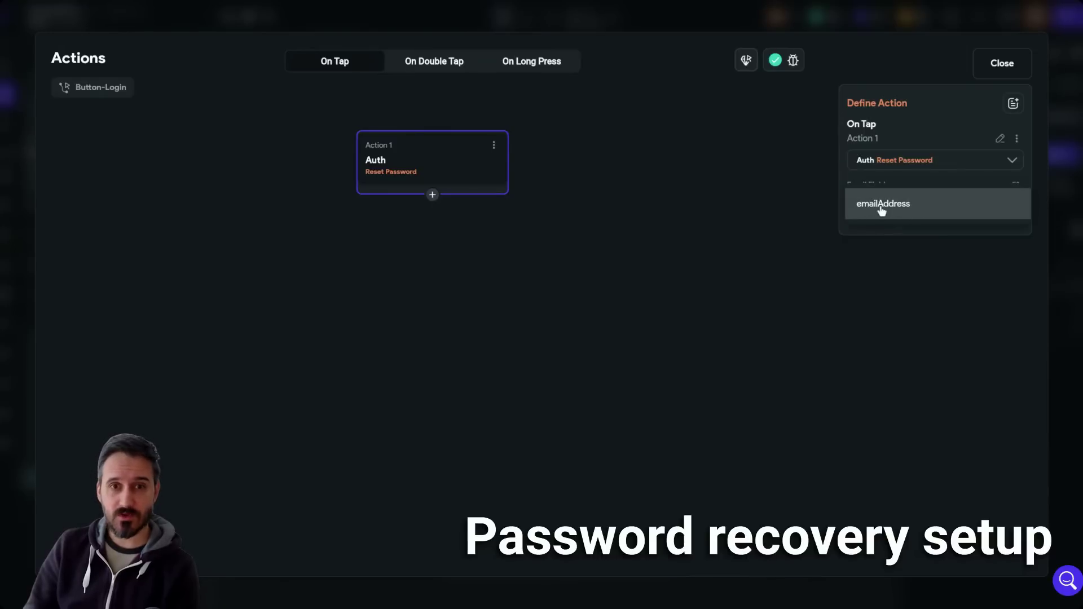
left_click(774, 204)
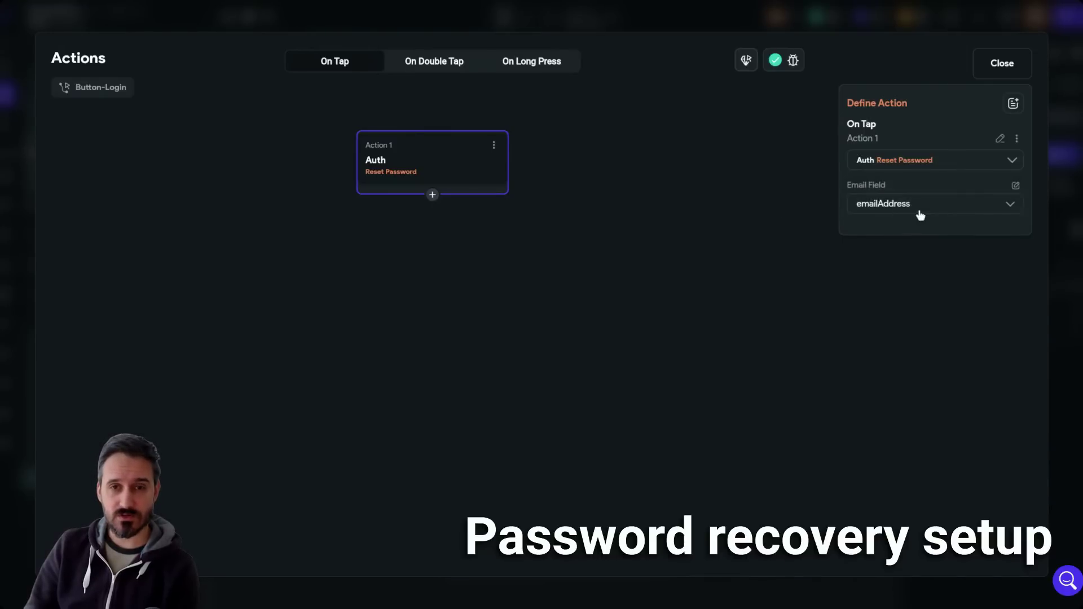
left_click(1017, 185)
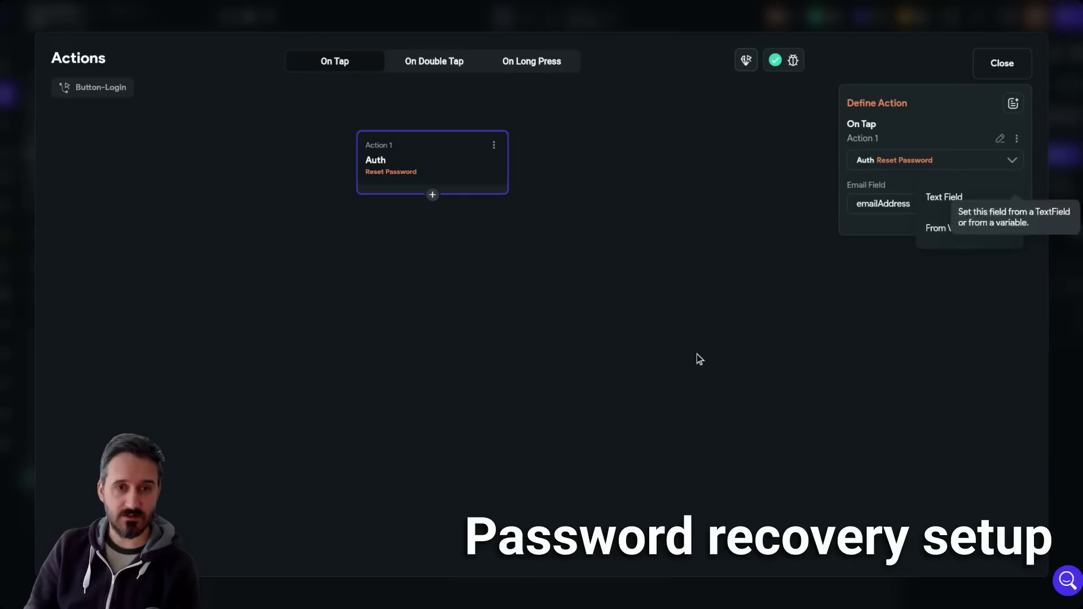
left_click(948, 228)
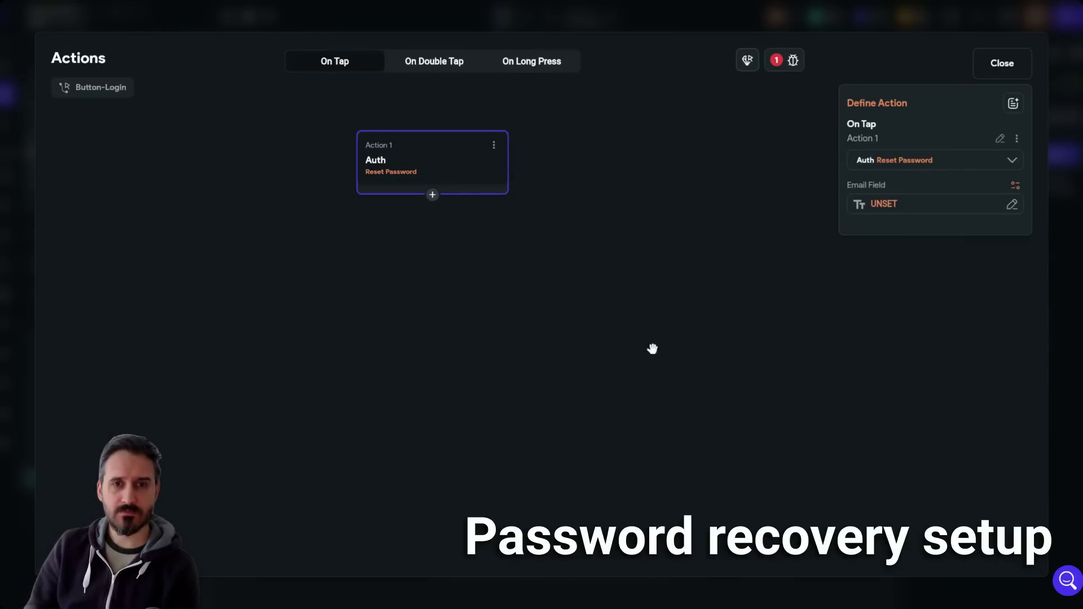
left_click(906, 211)
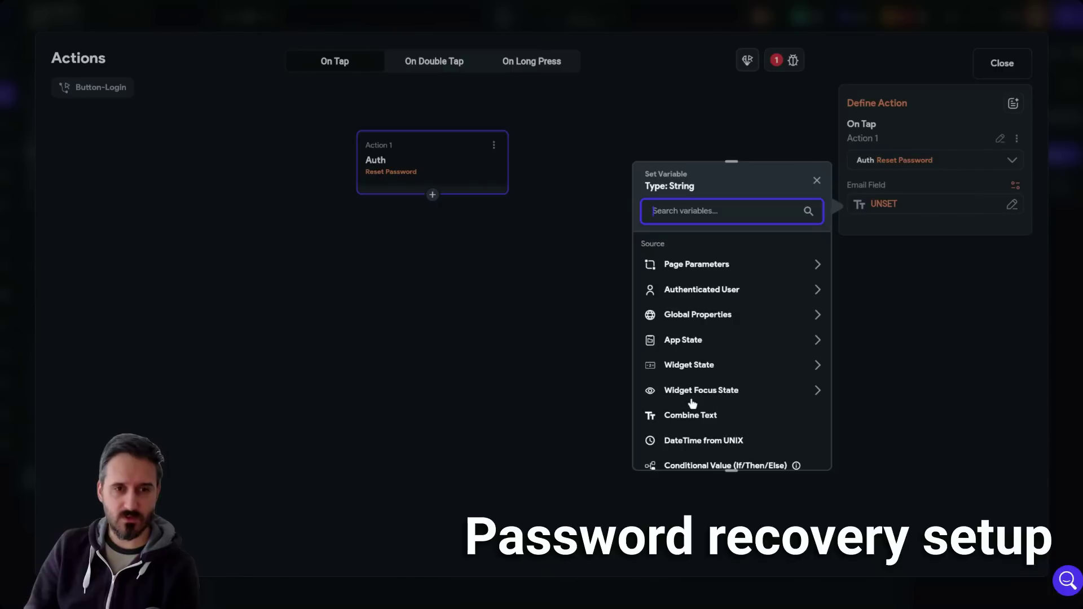
left_click(708, 366)
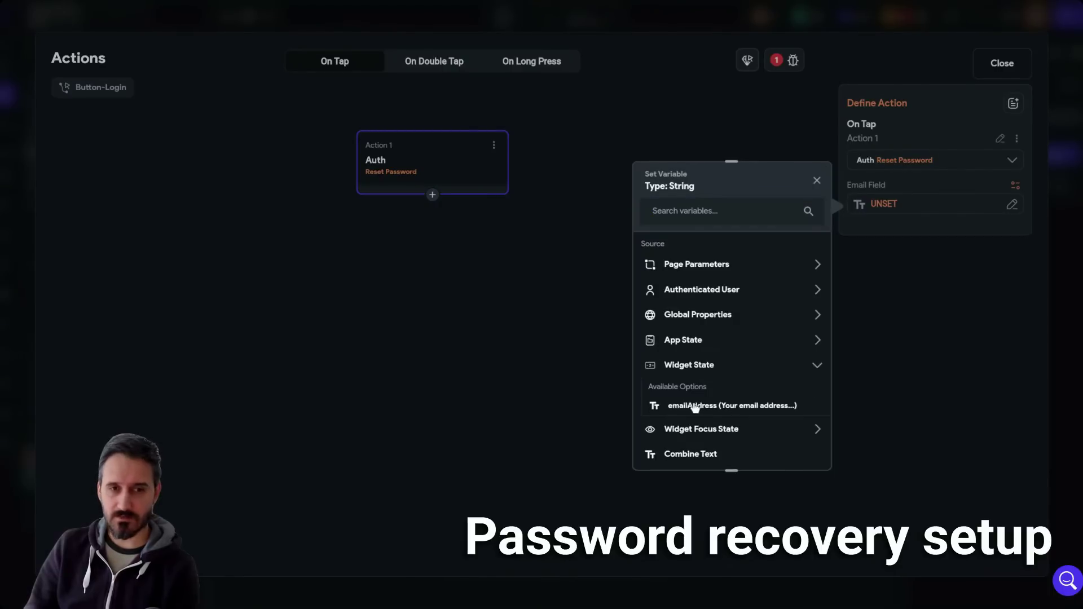
left_click(787, 407)
left_click(1003, 63)
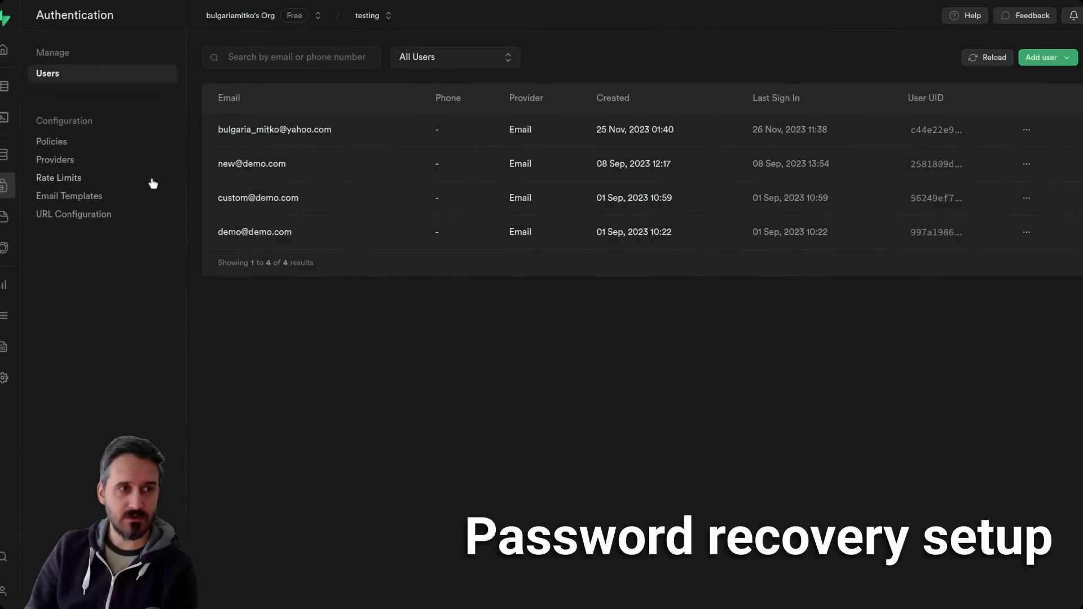
- Review the email templates down to Reset Password's newPassword link, then view URL Configuration
left_click(79, 200)
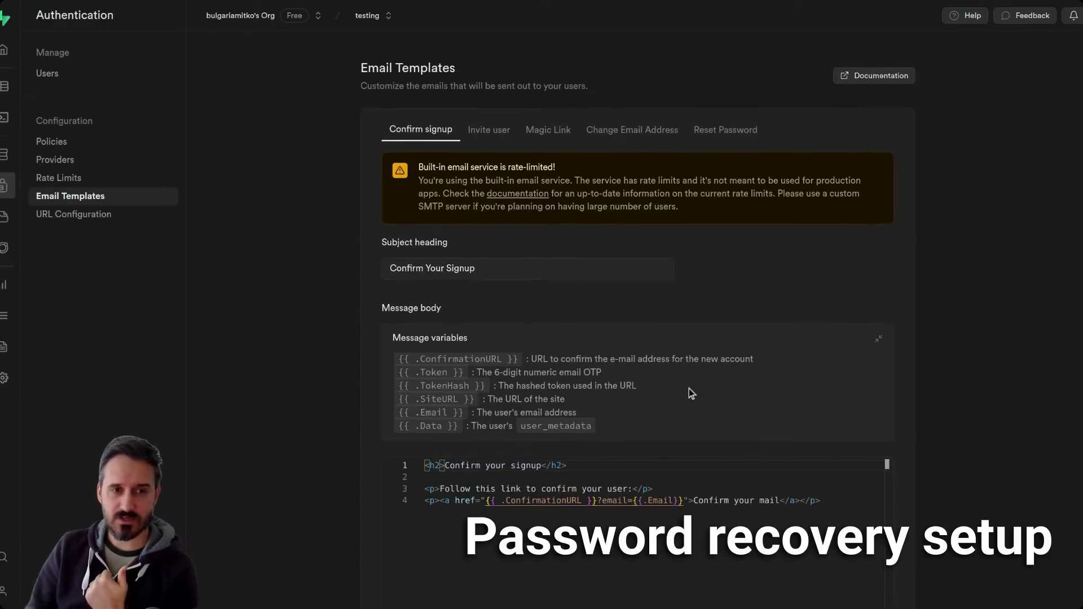
scroll(689, 388, "down", 3)
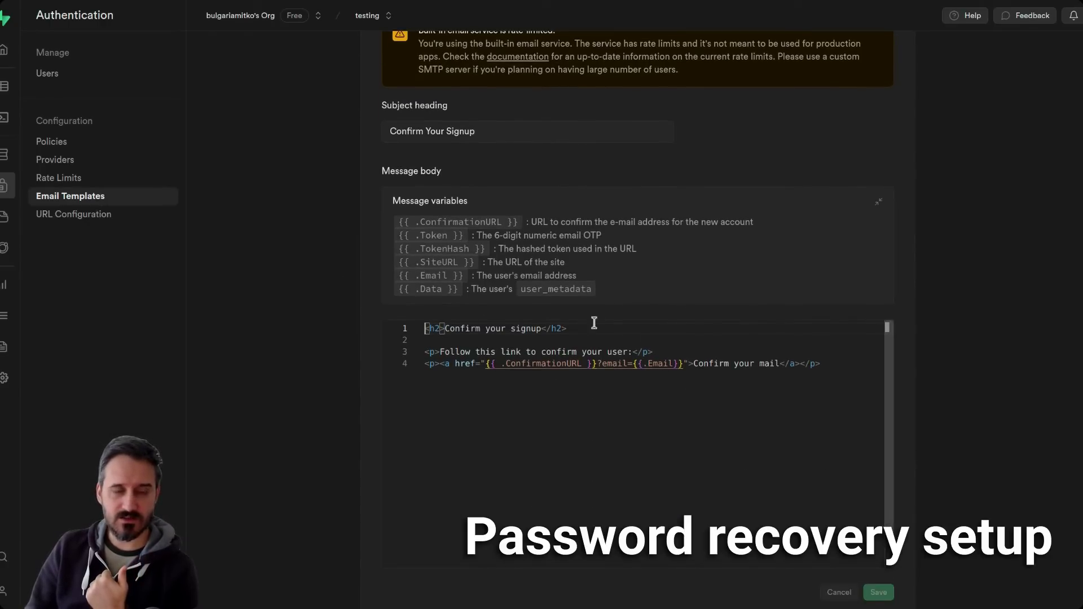
scroll(301, 335, "up", 3)
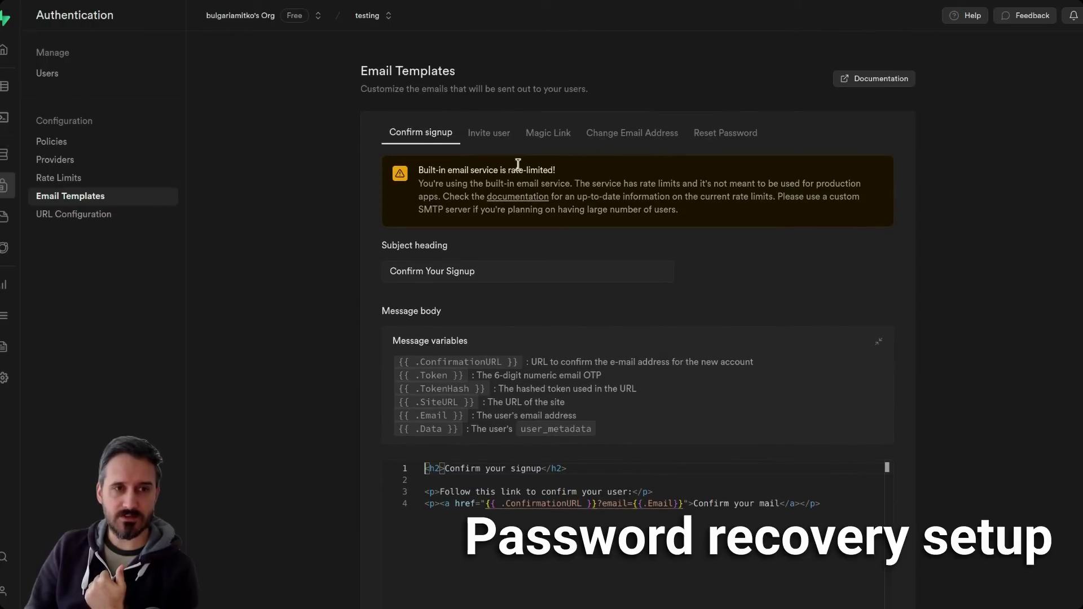
left_click(501, 131)
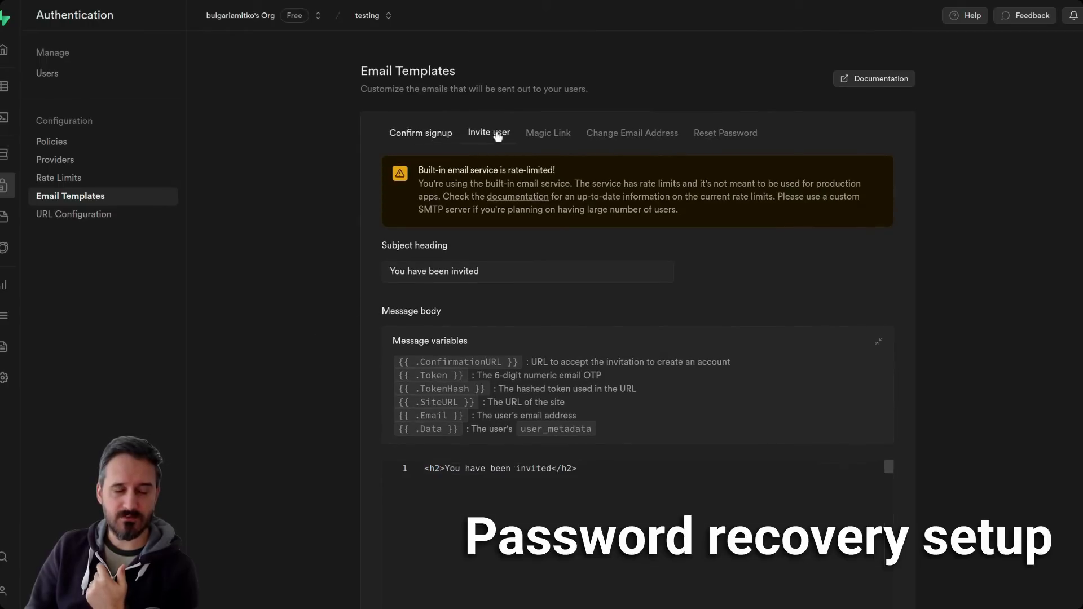
left_click(546, 133)
left_click(645, 137)
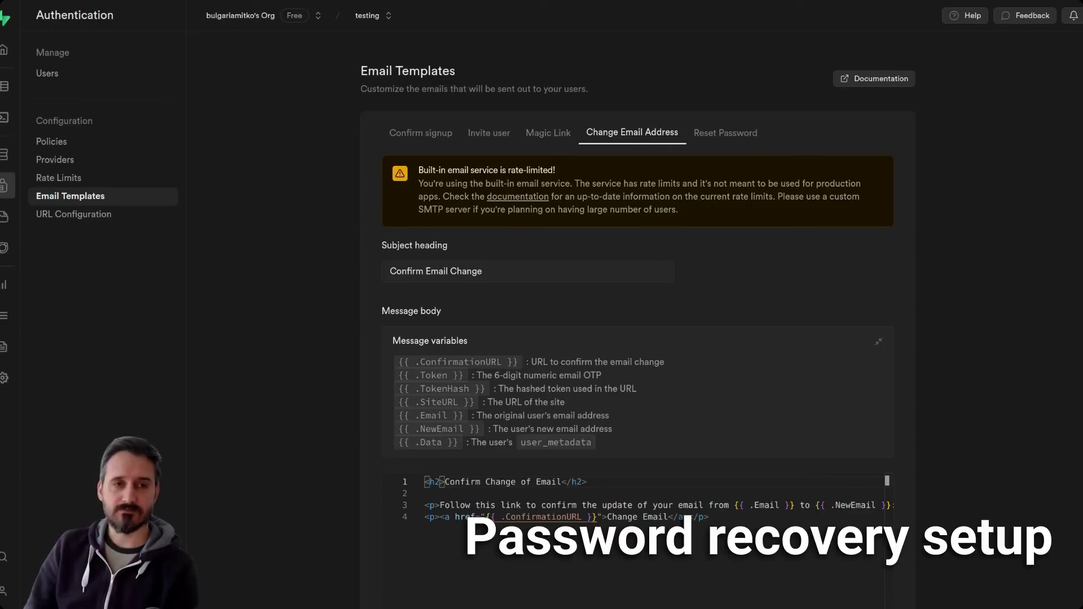
left_click(723, 136)
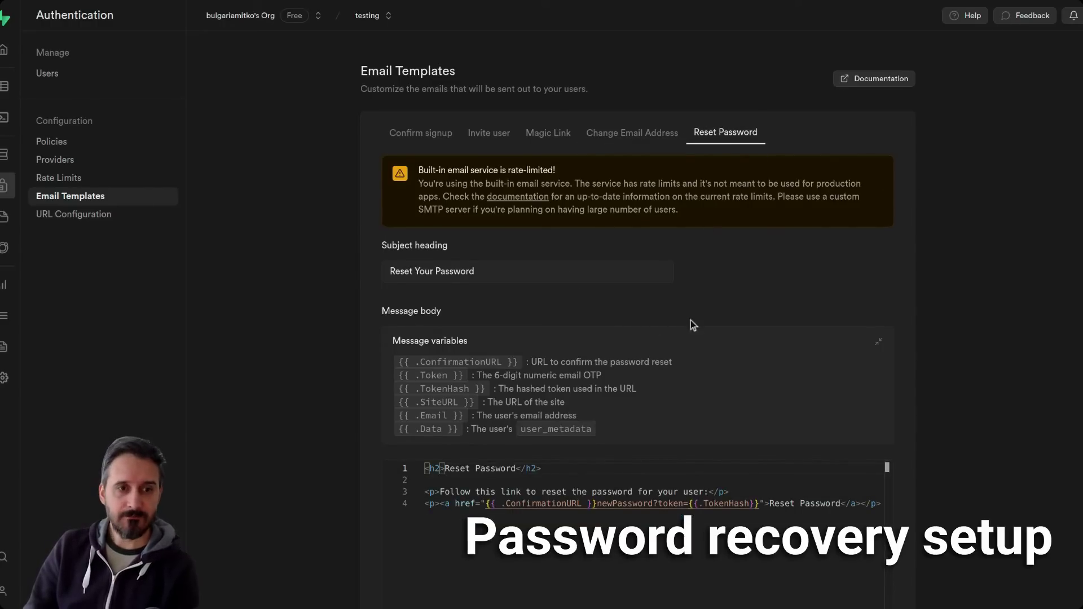
scroll(964, 259, "down", 3)
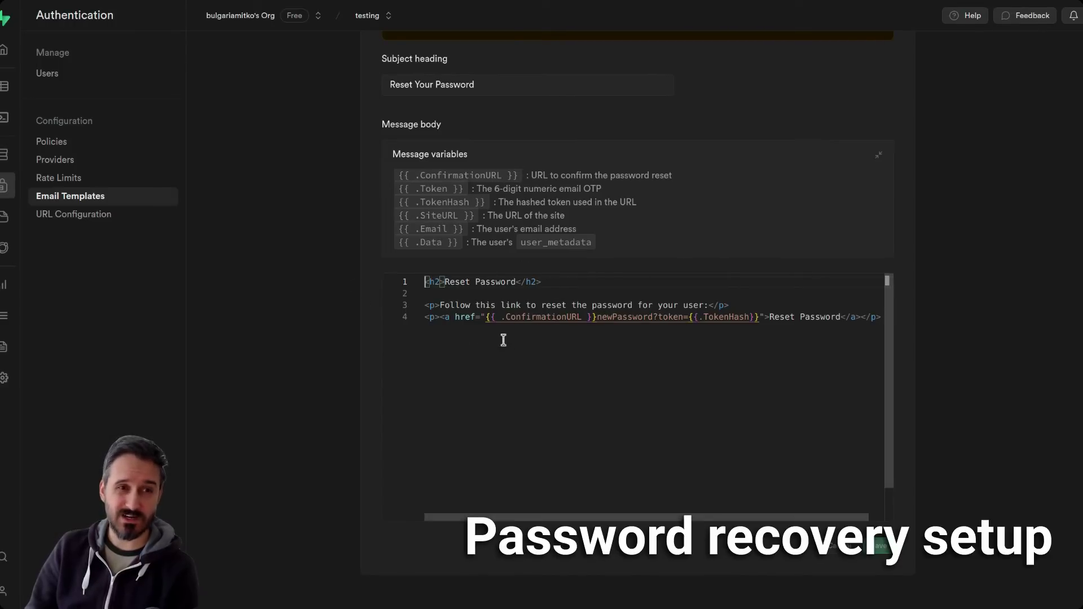
left_click(82, 221)
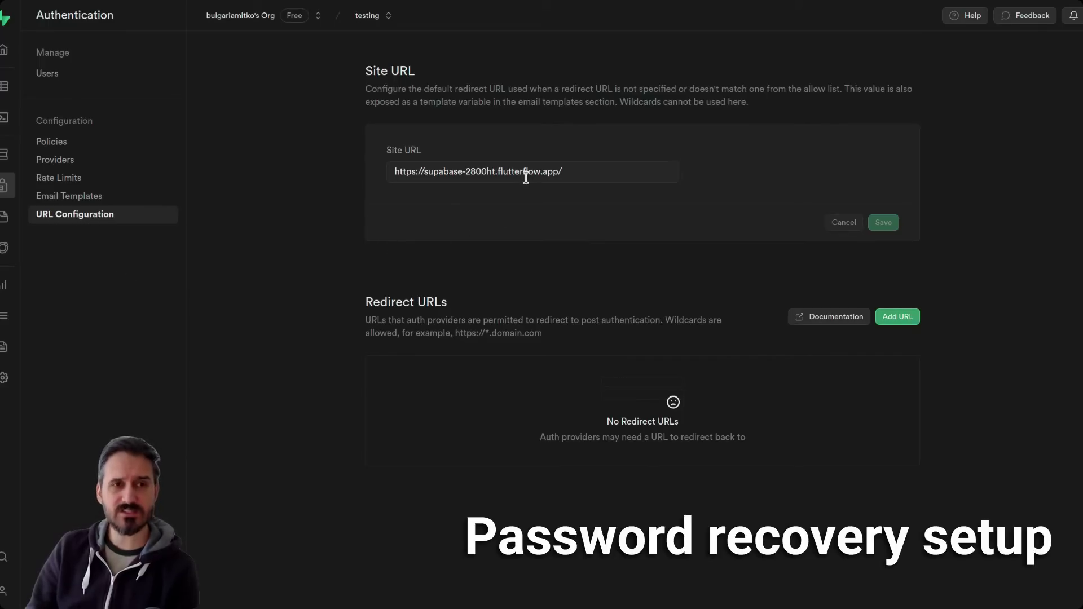
left_click_drag(590, 171, 389, 172)
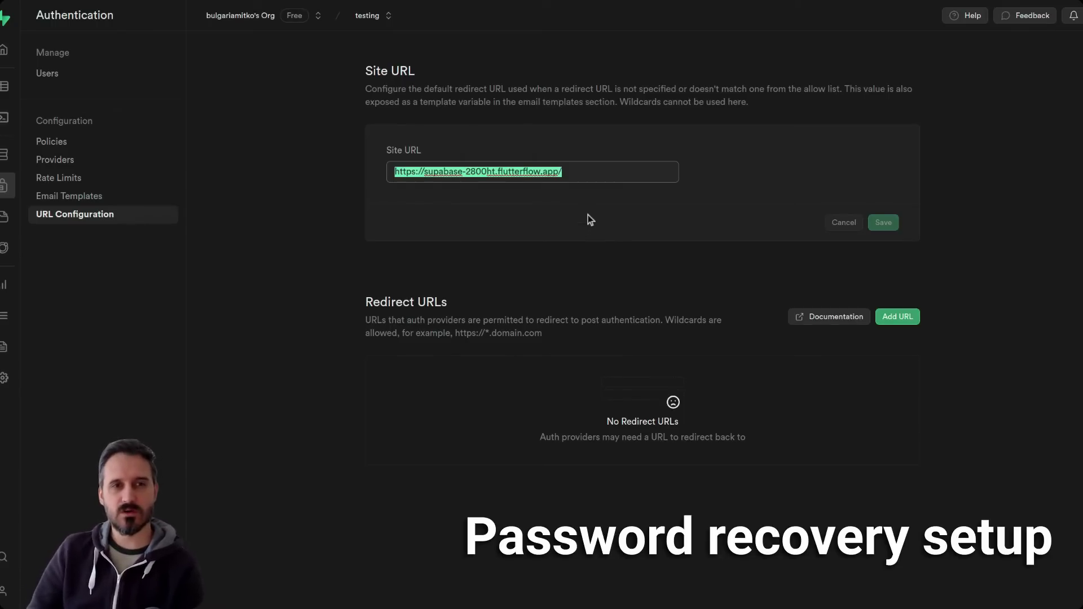
left_click(591, 172)
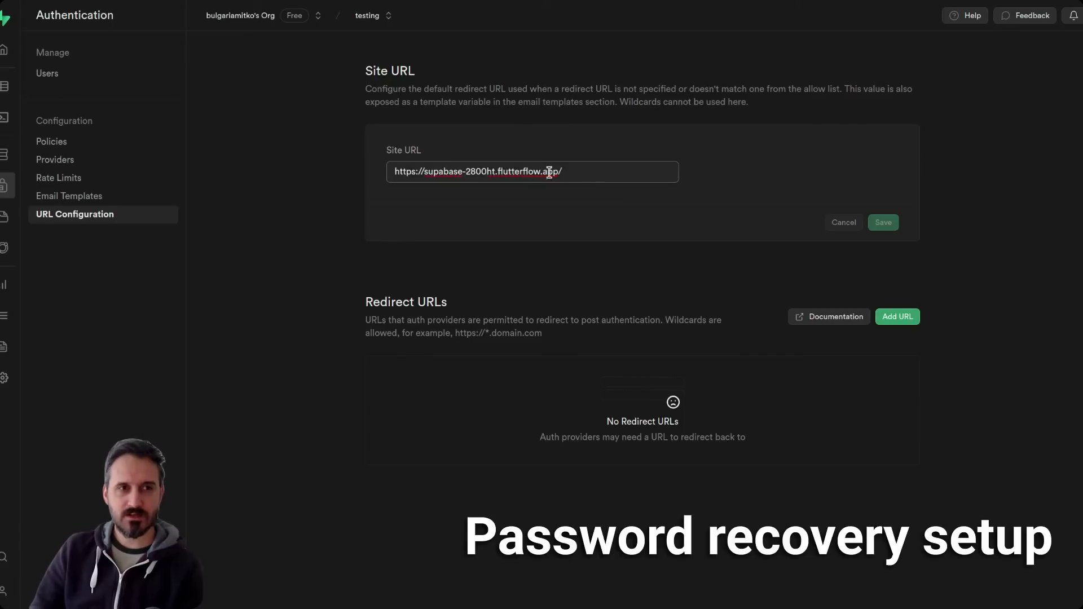
left_click_drag(557, 172, 386, 174)
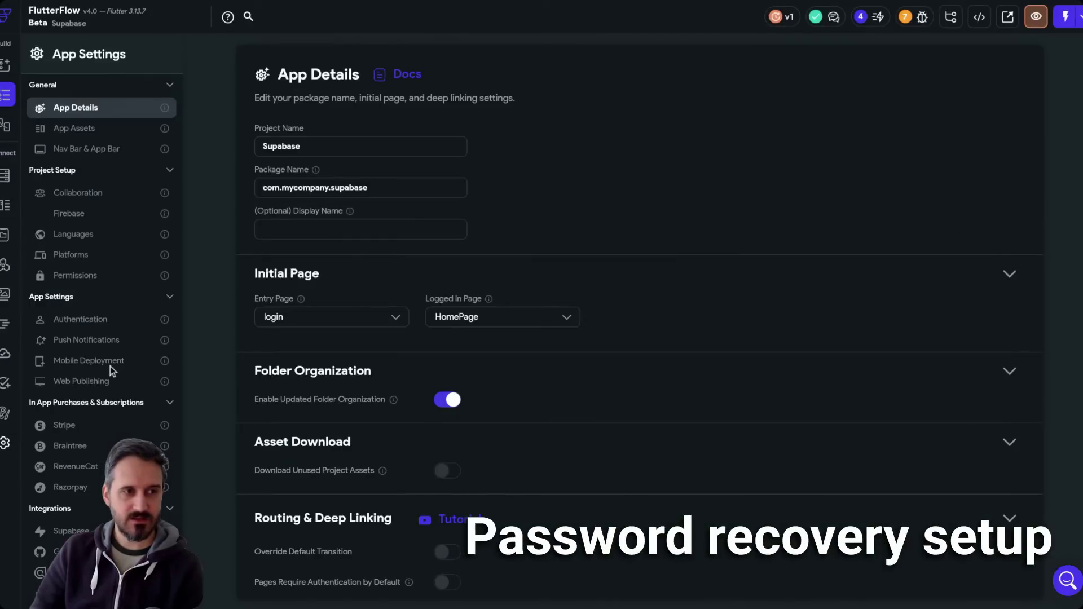
- Compare Web Publishing's site address with Supabase's Site URL, then select the newPassword route name
left_click(106, 381)
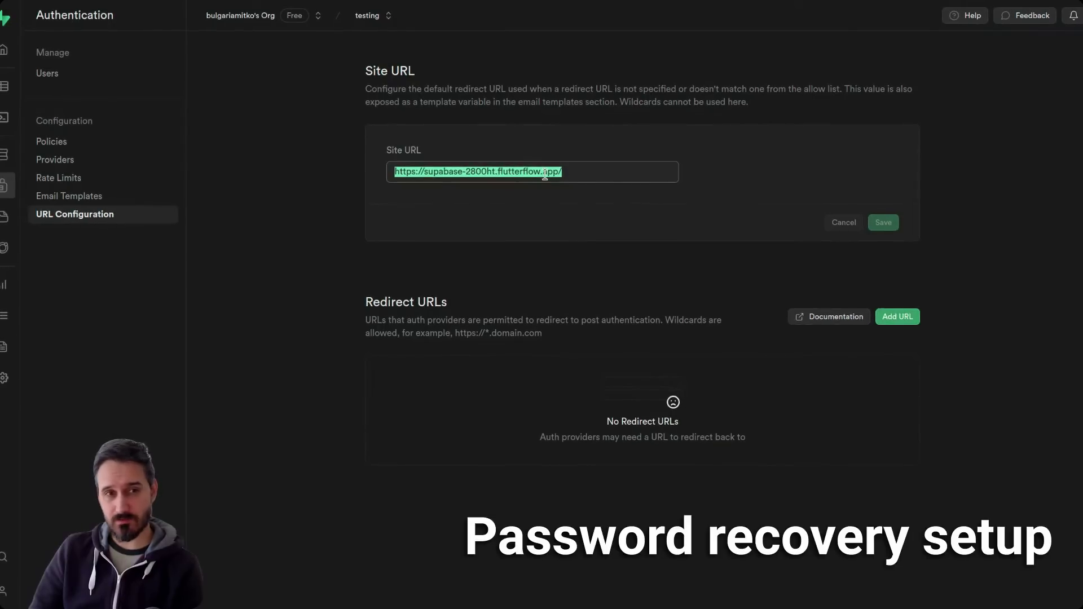
left_click(583, 176)
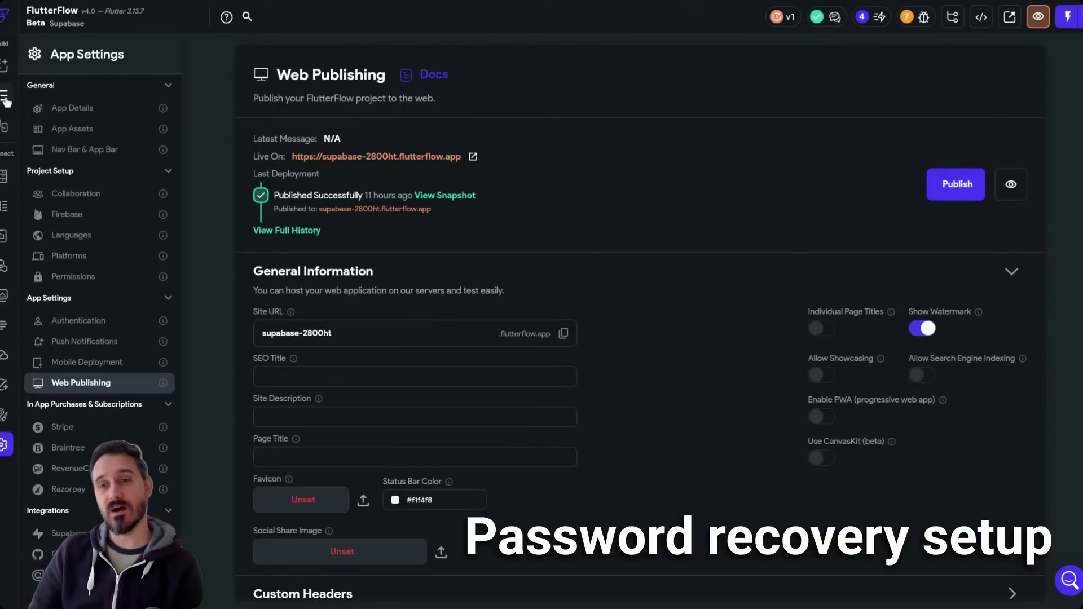
left_click(5, 96)
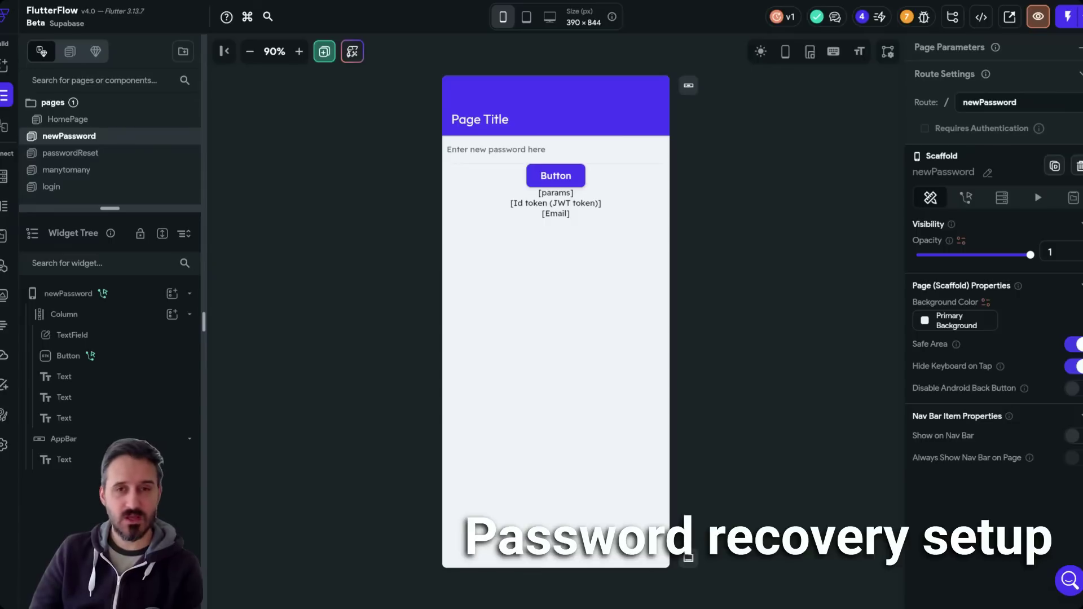
double_click(969, 103)
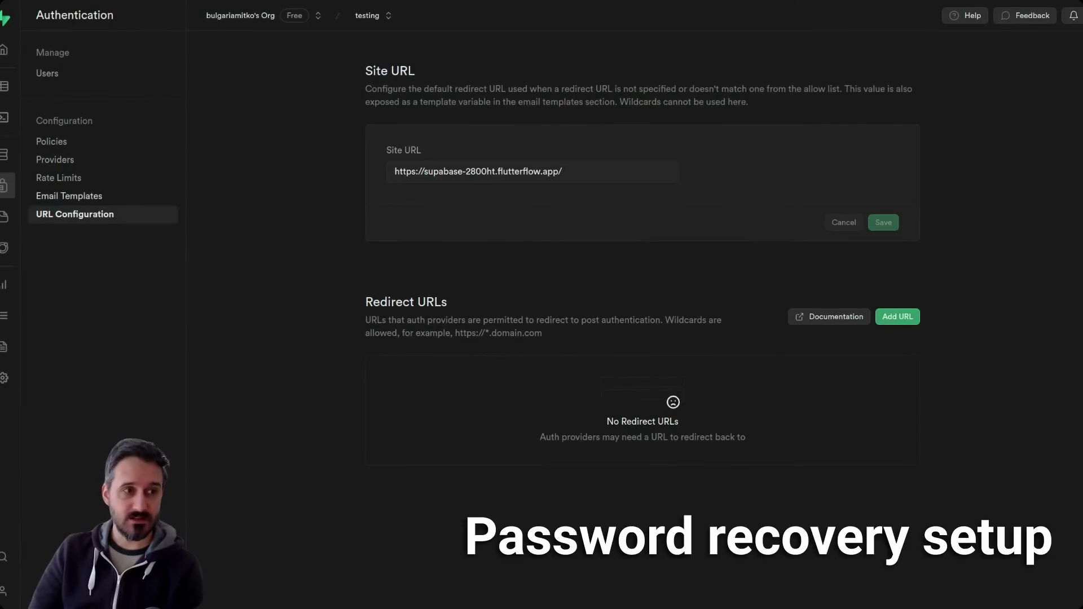
- Compare the reset link's {{ .ConfirmationURL }} with the Site URL's trailing slash
left_click(84, 200)
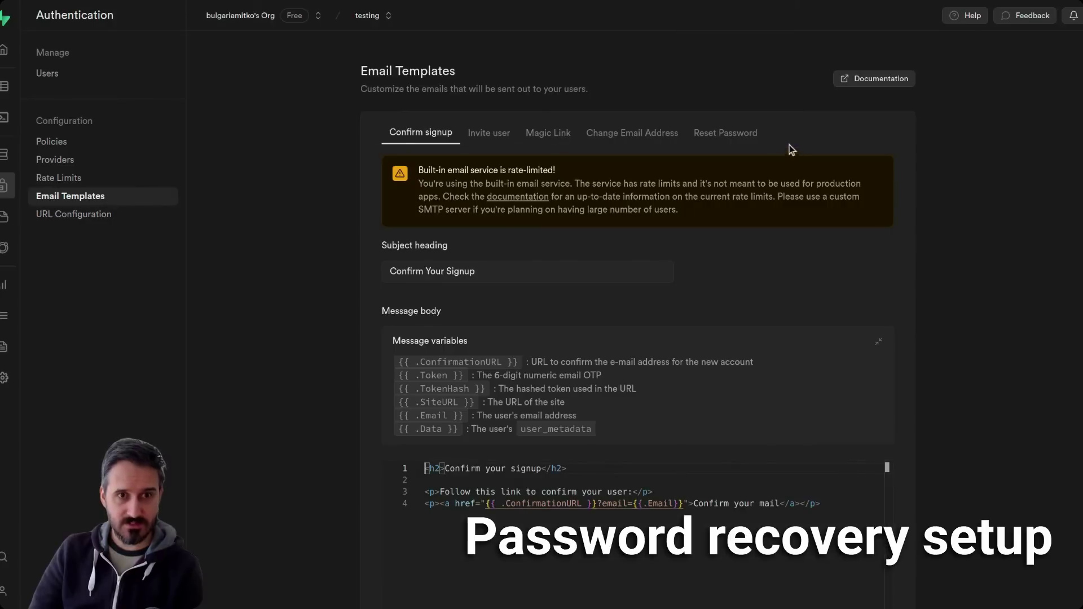
left_click(742, 134)
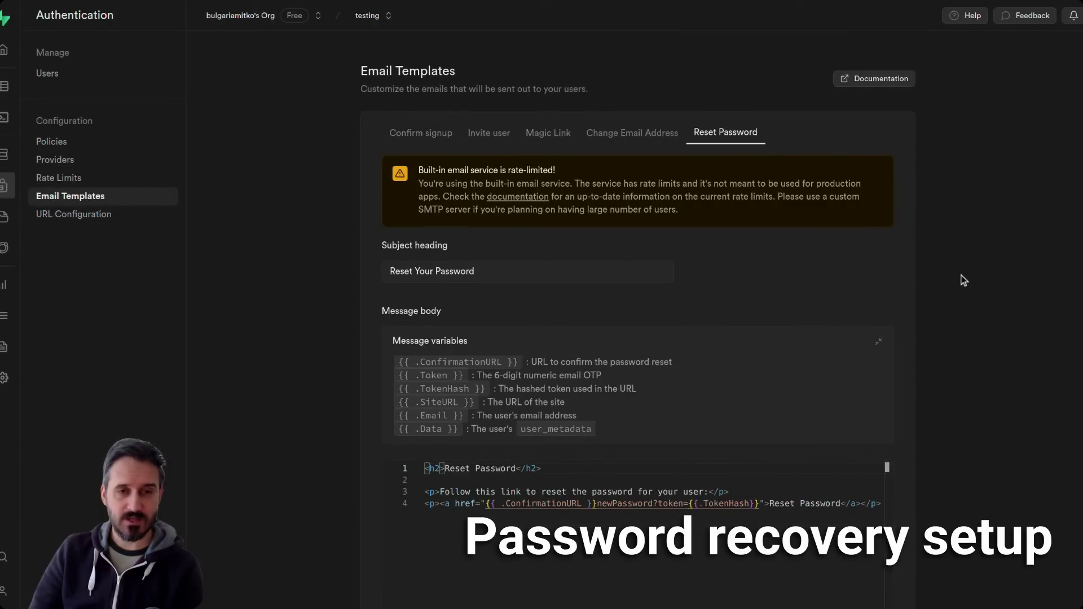
scroll(962, 281, "down", 2)
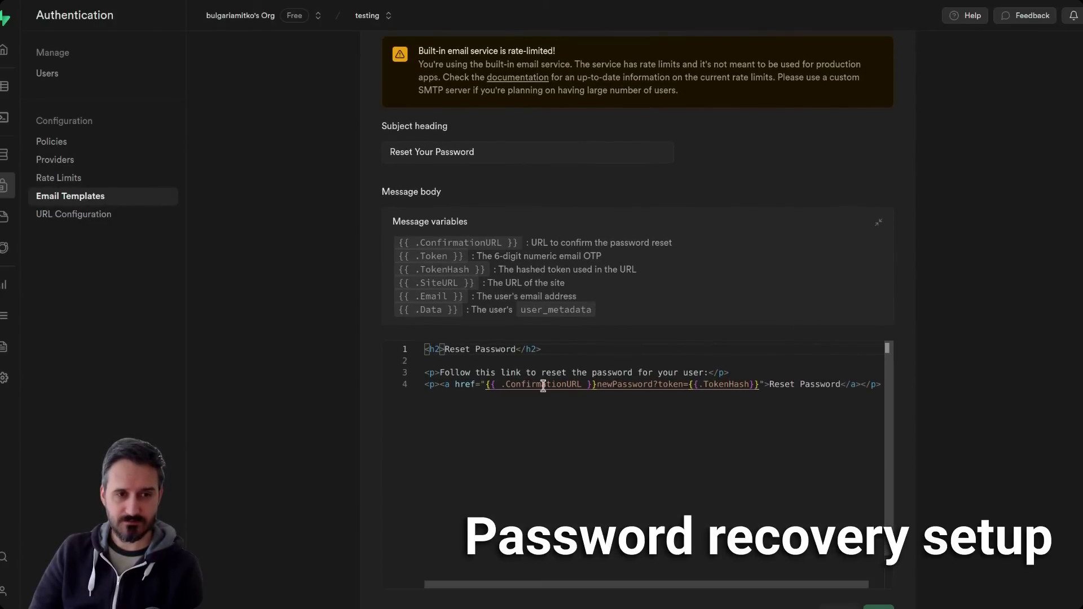
left_click_drag(486, 386, 597, 386)
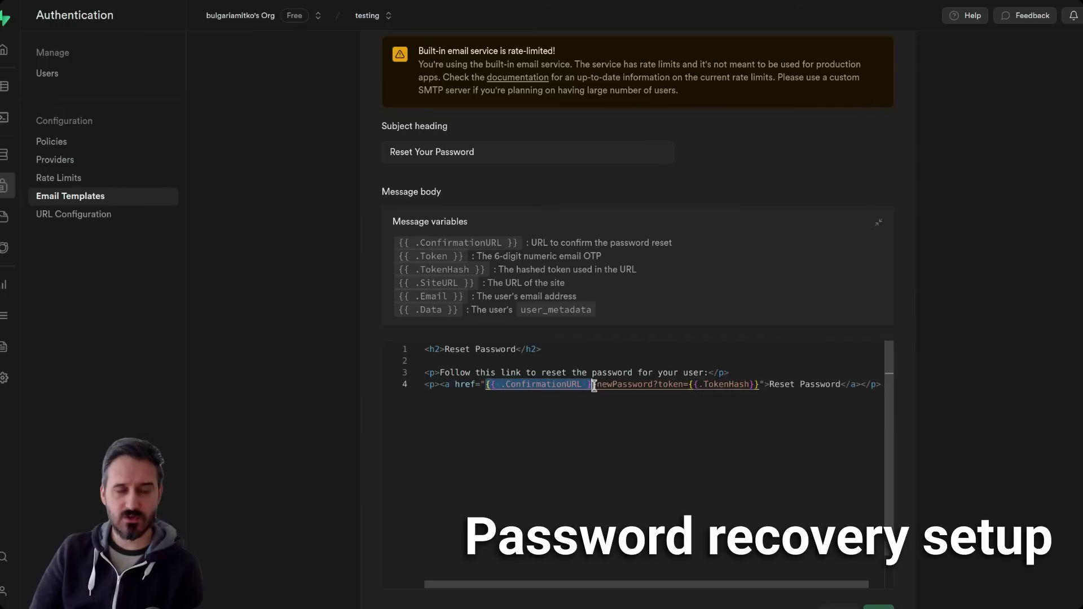
left_click(85, 214)
left_click(583, 171)
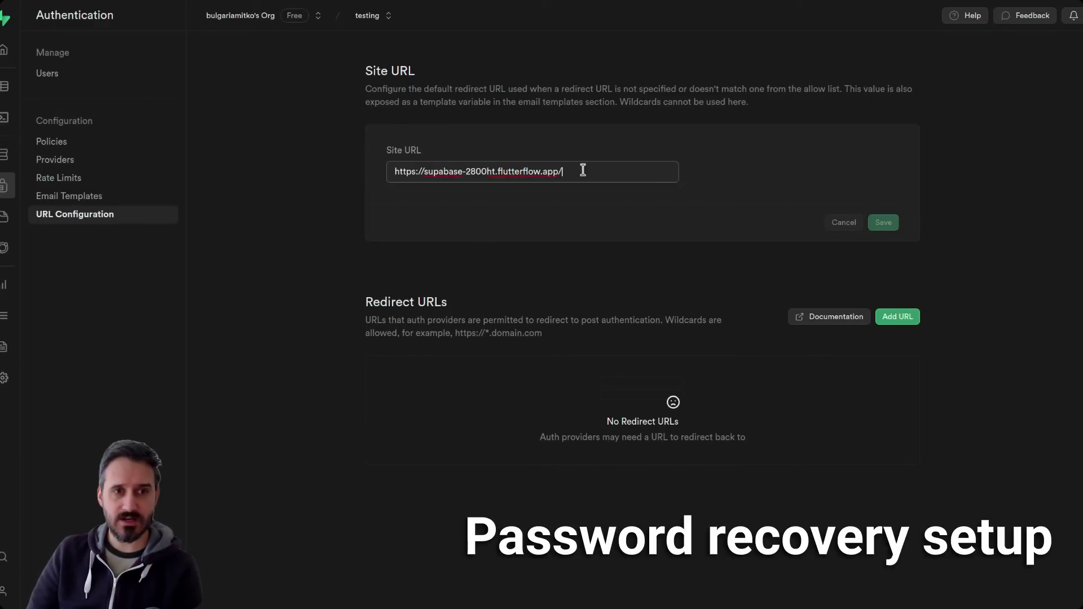
left_click_drag(583, 170, 566, 174)
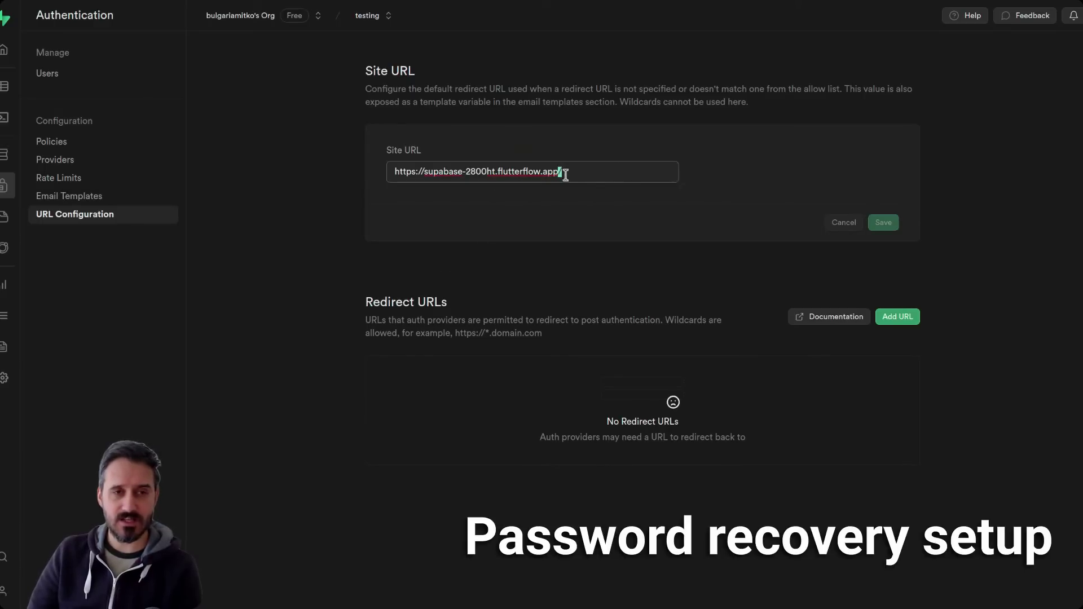
left_click(87, 196)
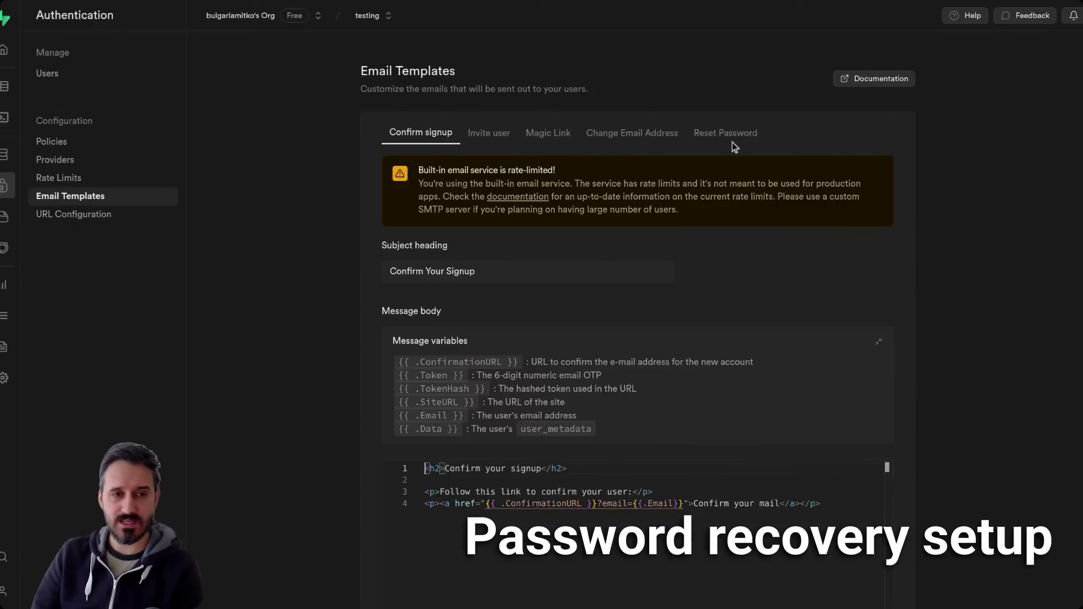
left_click(732, 139)
scroll(736, 328, "down", 2)
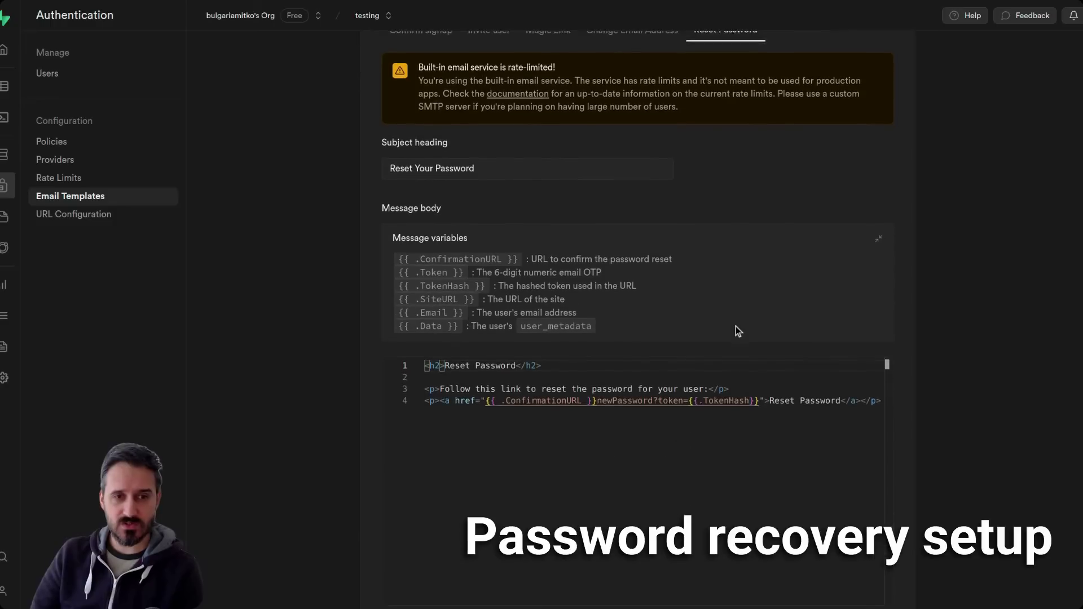
- Delete ?token={{.TokenHash}} so the link reads {{ .ConfirmationURL }}newPassword
left_click(595, 401)
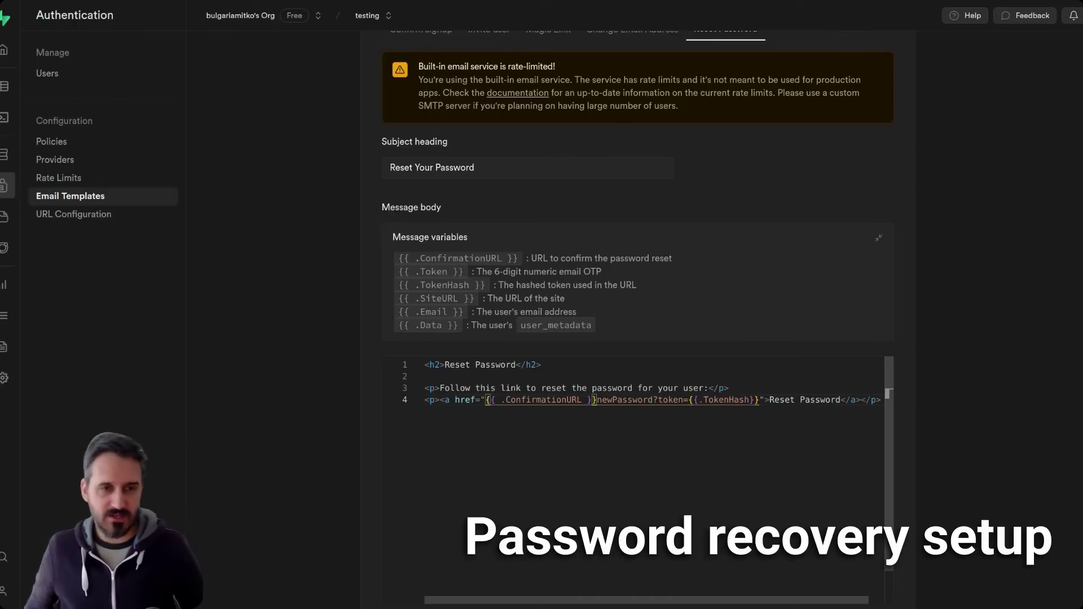
double_click(634, 400)
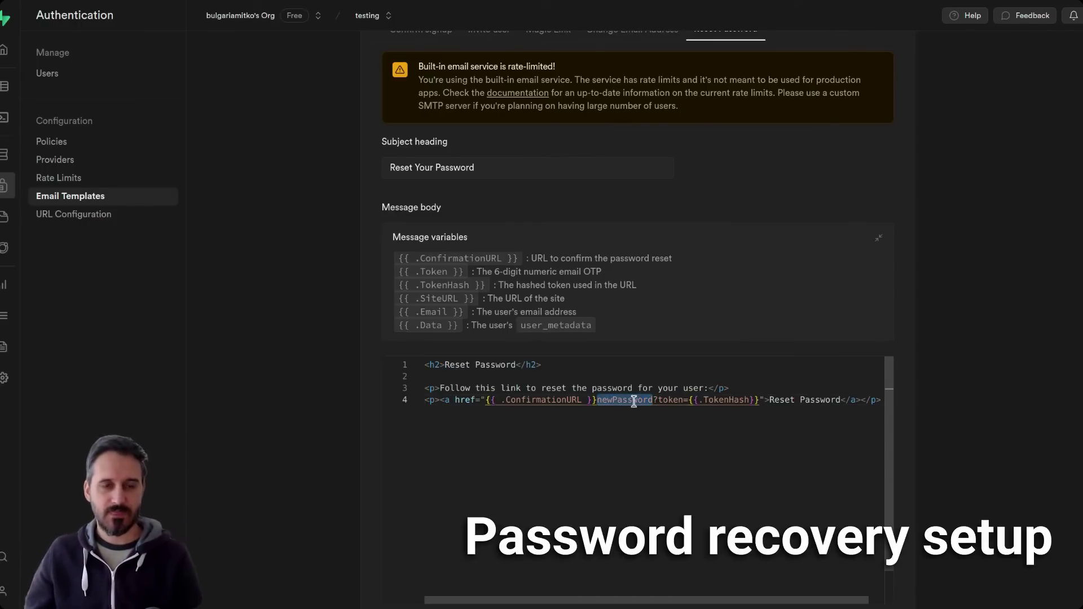
left_click(665, 399)
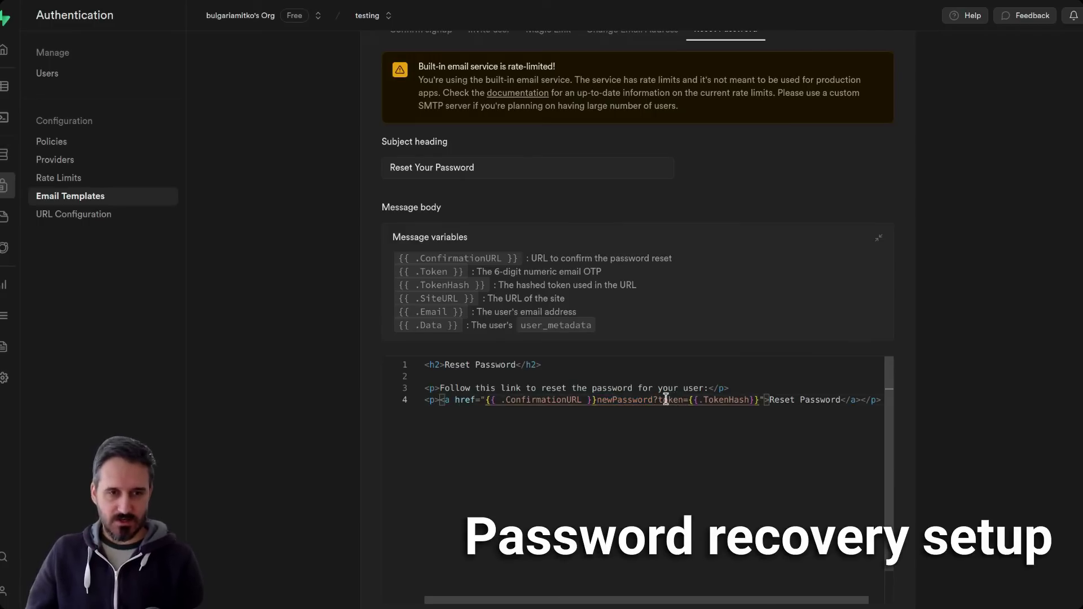
left_click_drag(653, 400, 759, 401)
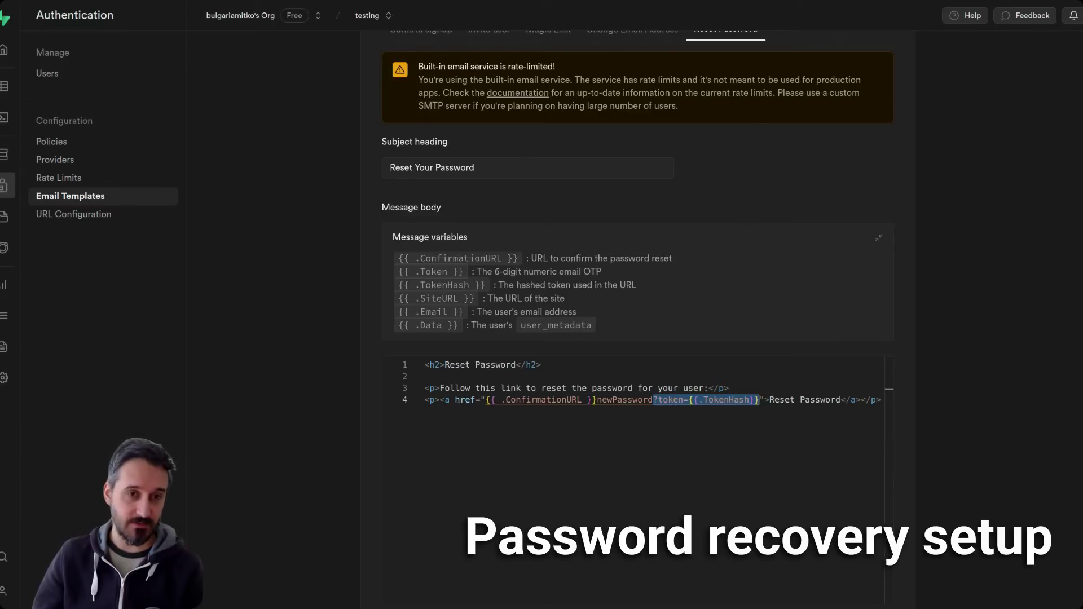
key("alt+Tab")
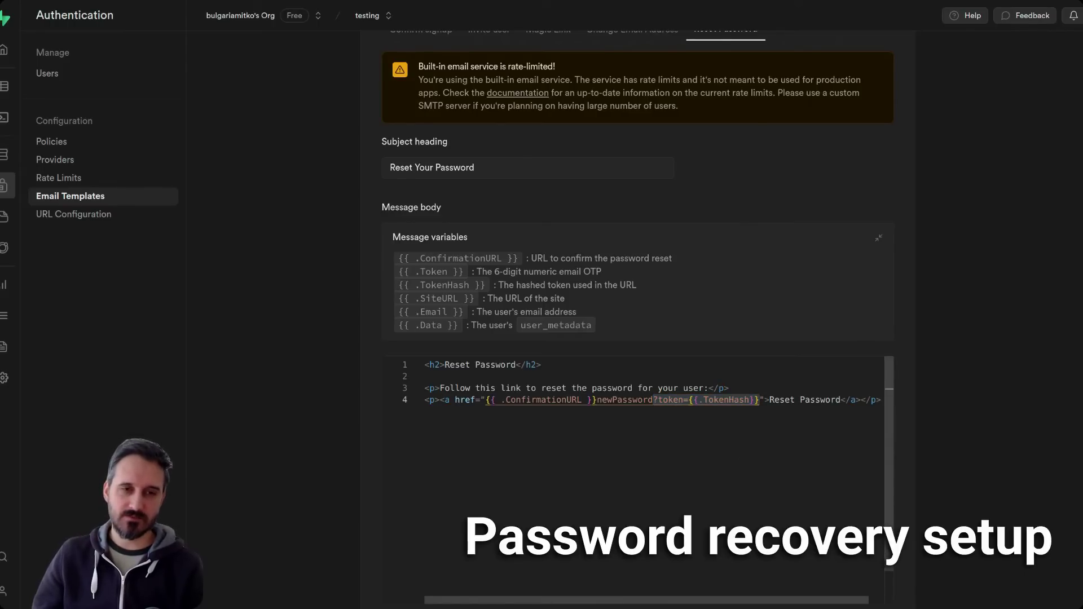
left_click(656, 400)
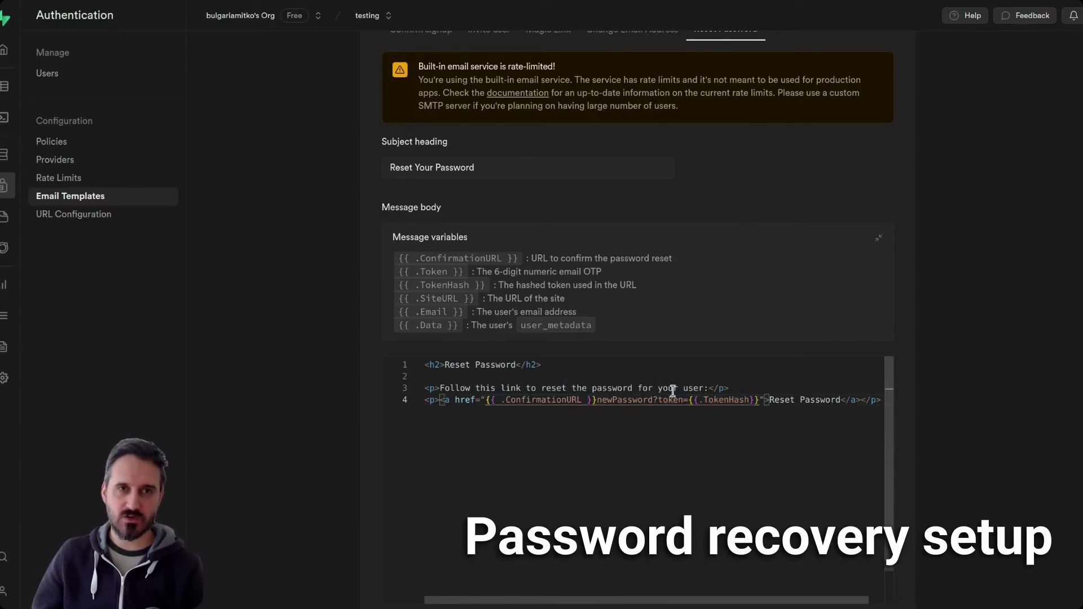
scroll(731, 169, "up", 2)
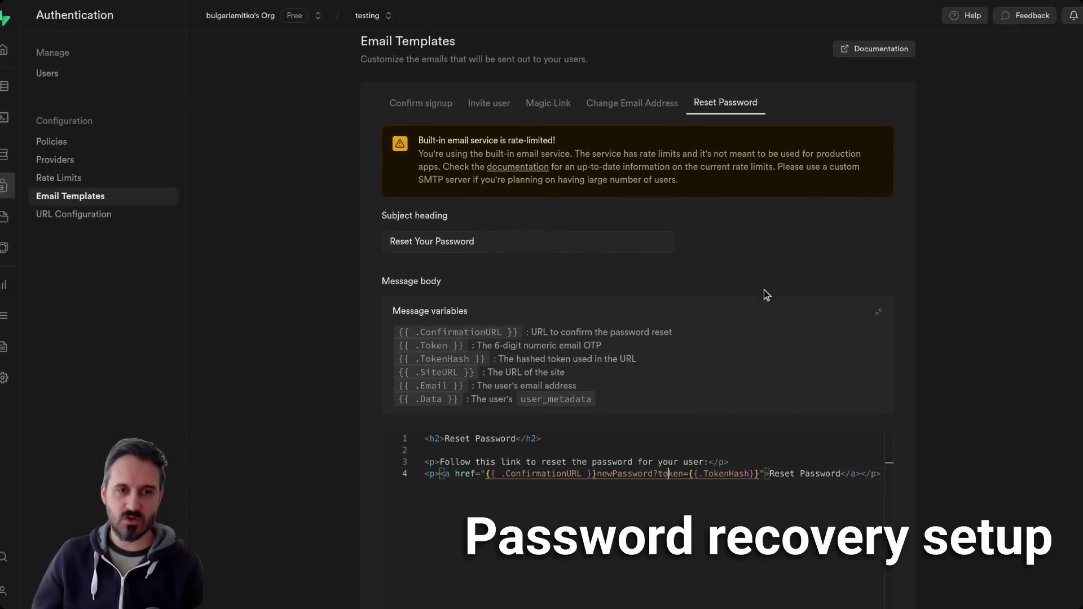
scroll(764, 290, "down", 1)
left_click_drag(654, 421, 760, 422)
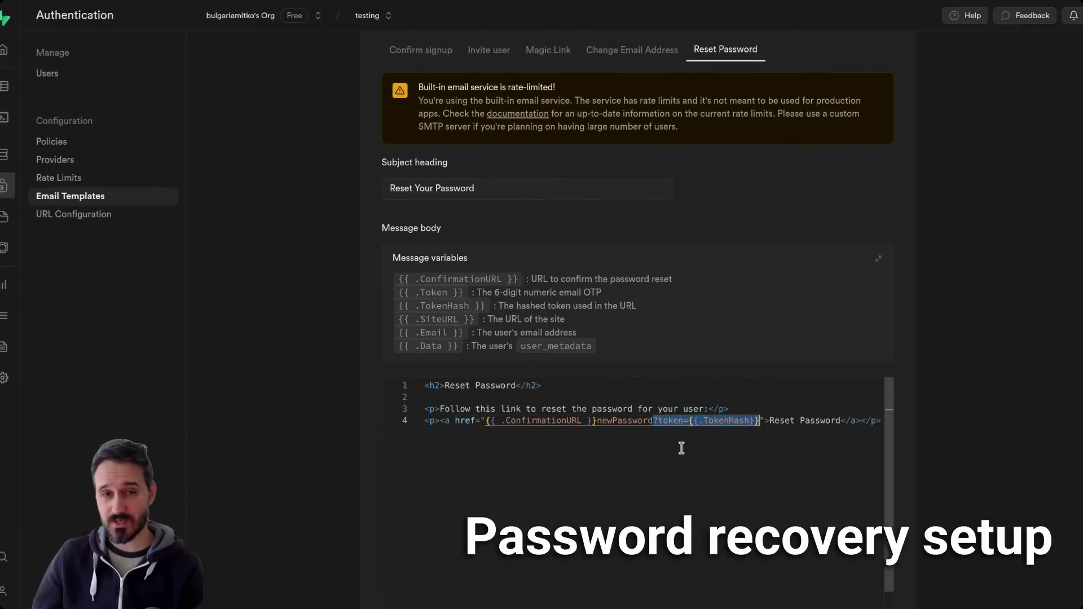
key("BackSpace")
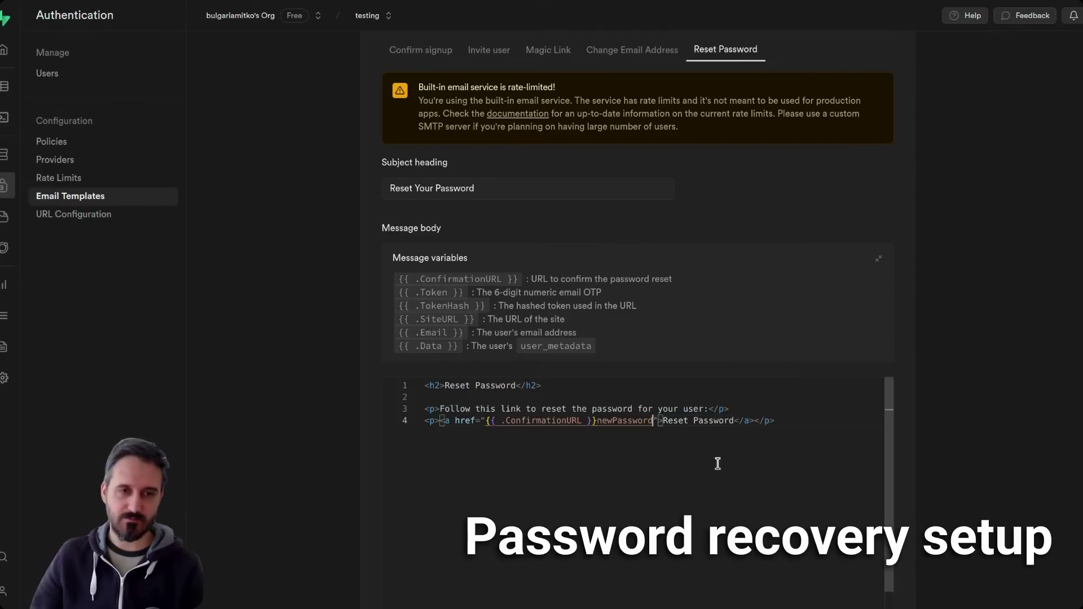
- Select the newPassword root in the Widget Tree to list its password field, button and texts
scroll(983, 449, "down", 3)
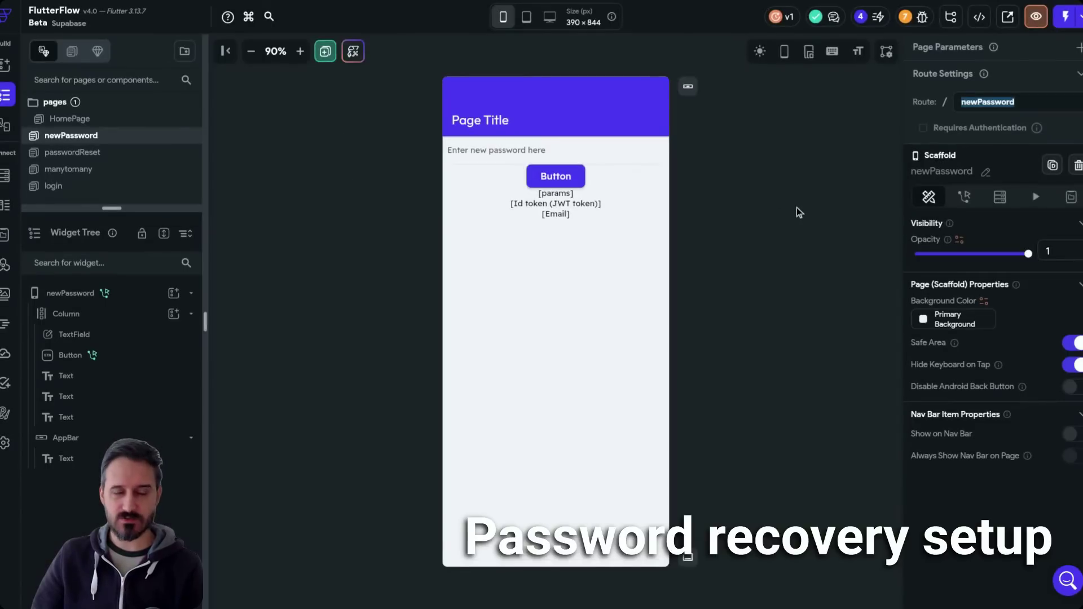
left_click(795, 181)
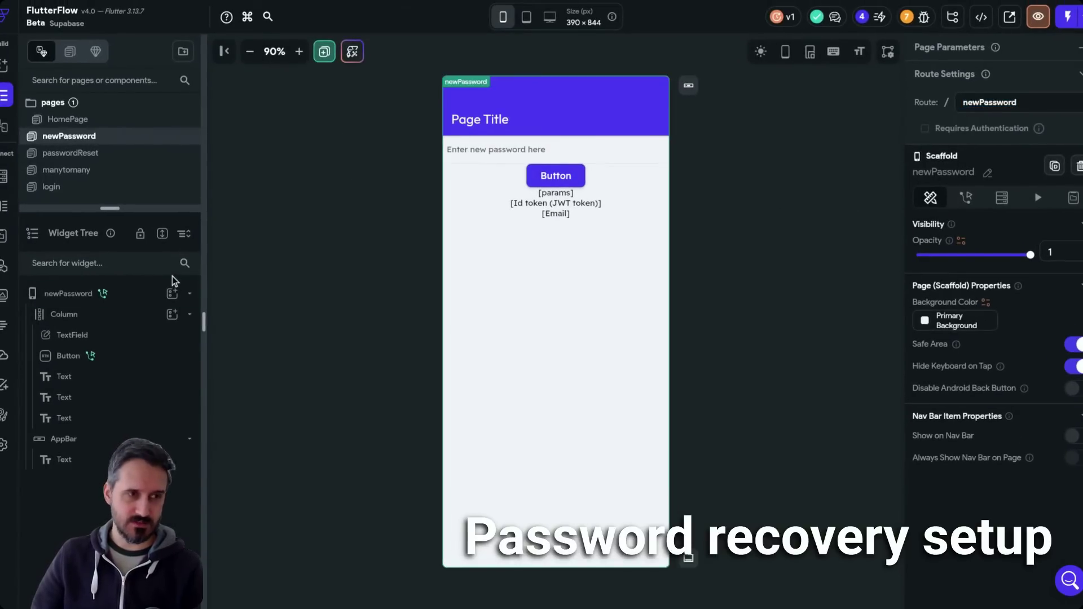
left_click(141, 293)
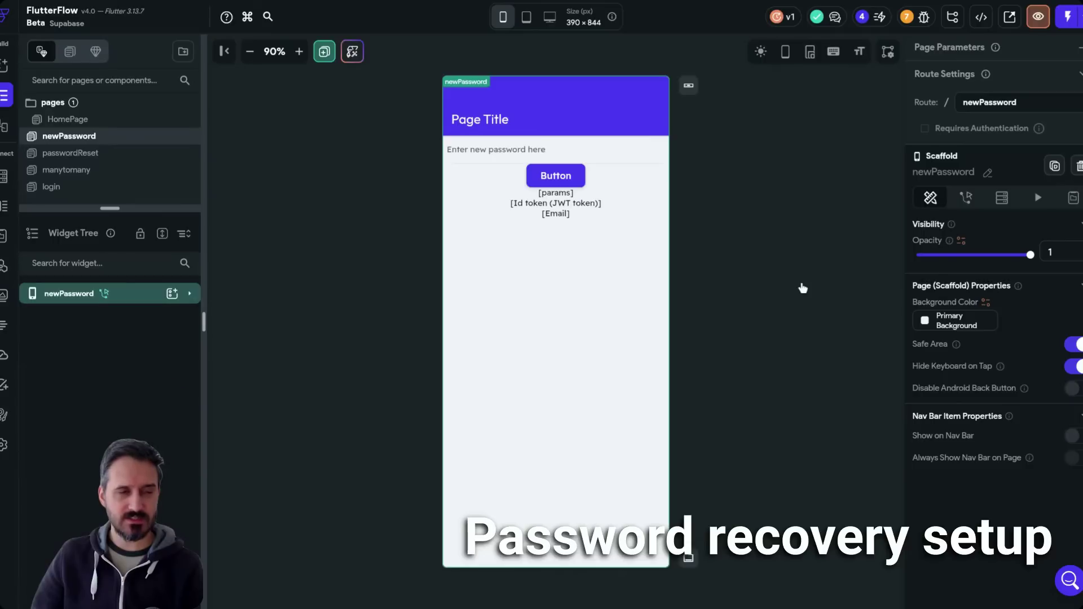
left_click(138, 294)
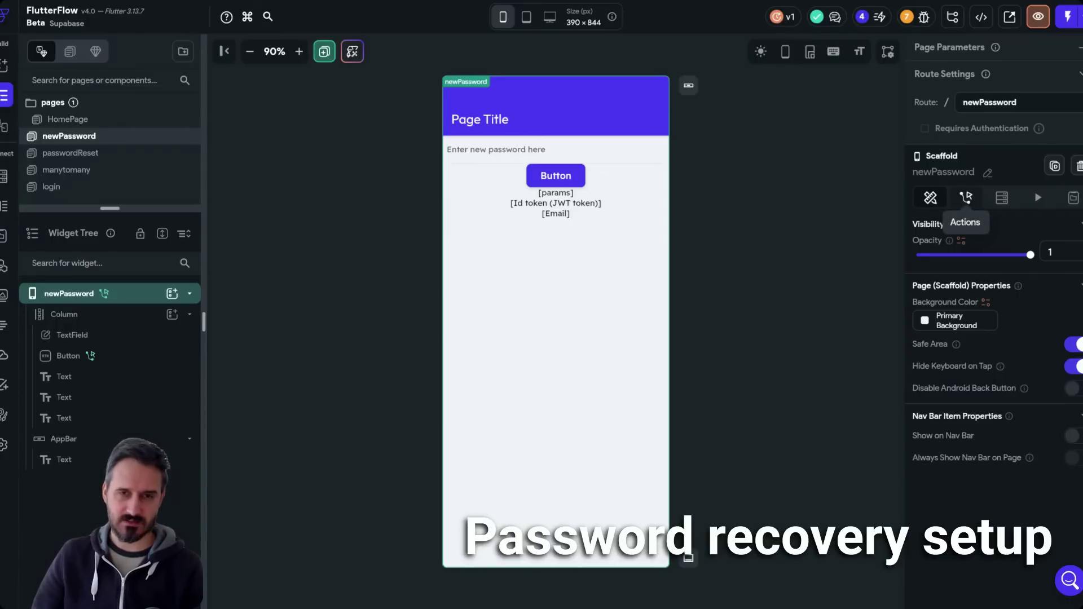
- Inspect the newPassword On Page Load flow (getParams, Update Page State), then close it
left_click(969, 200)
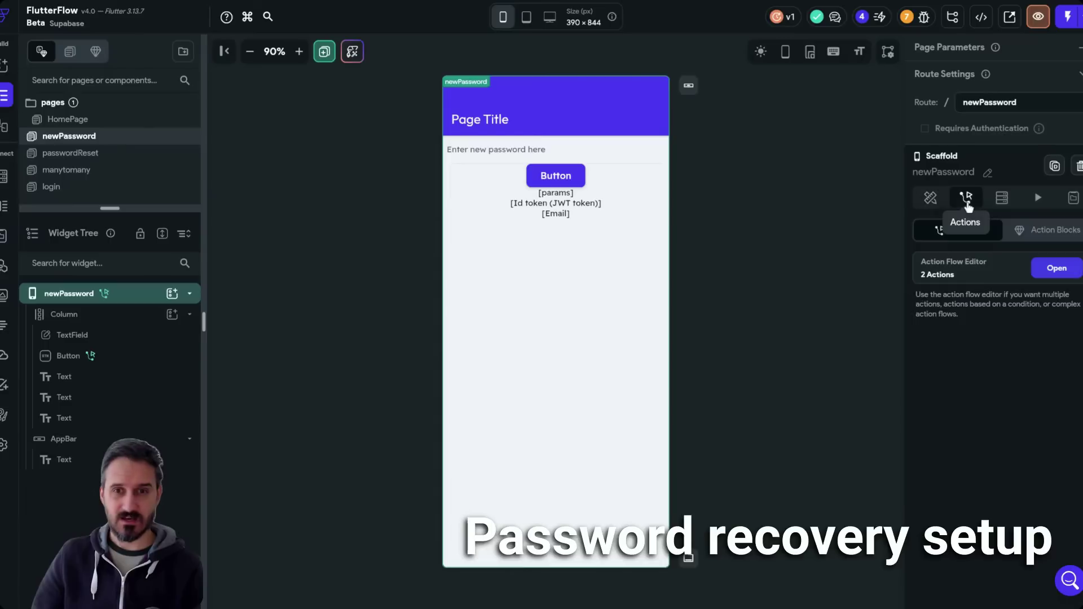
left_click(1057, 269)
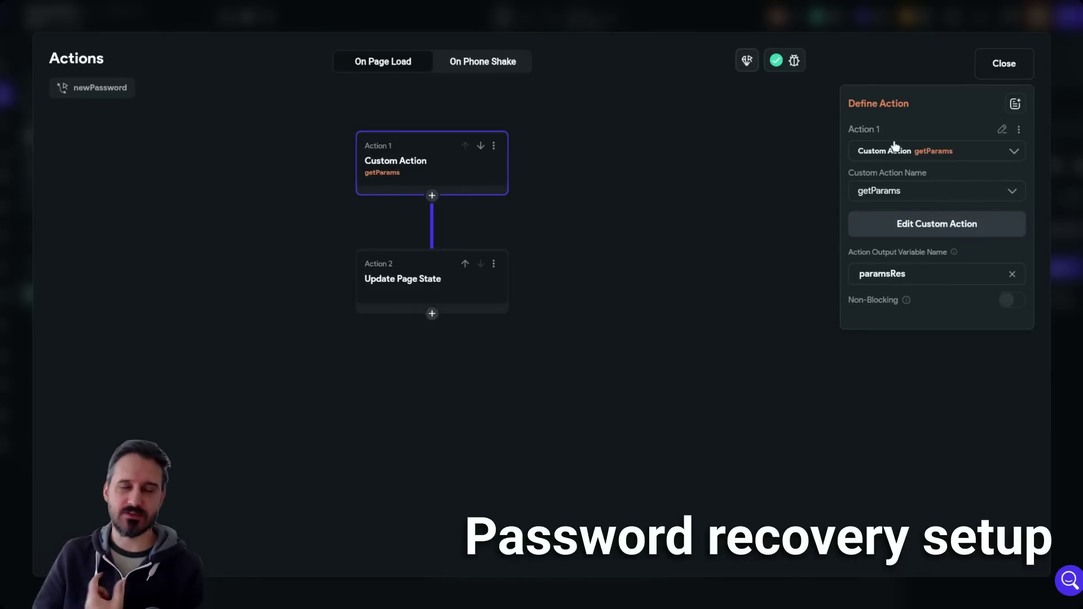
left_click(1030, 77)
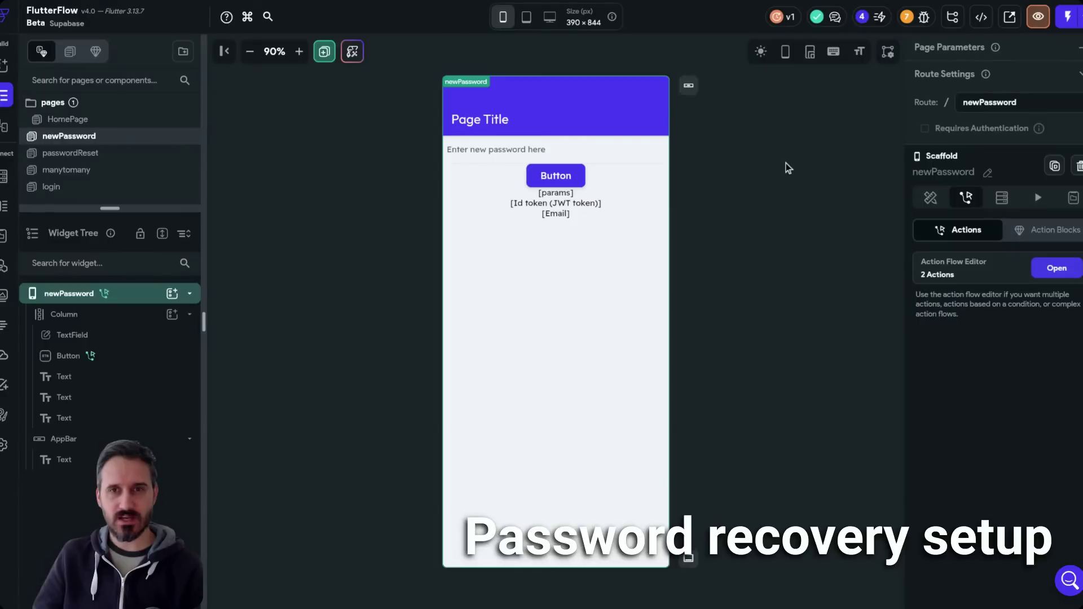
left_click(784, 168)
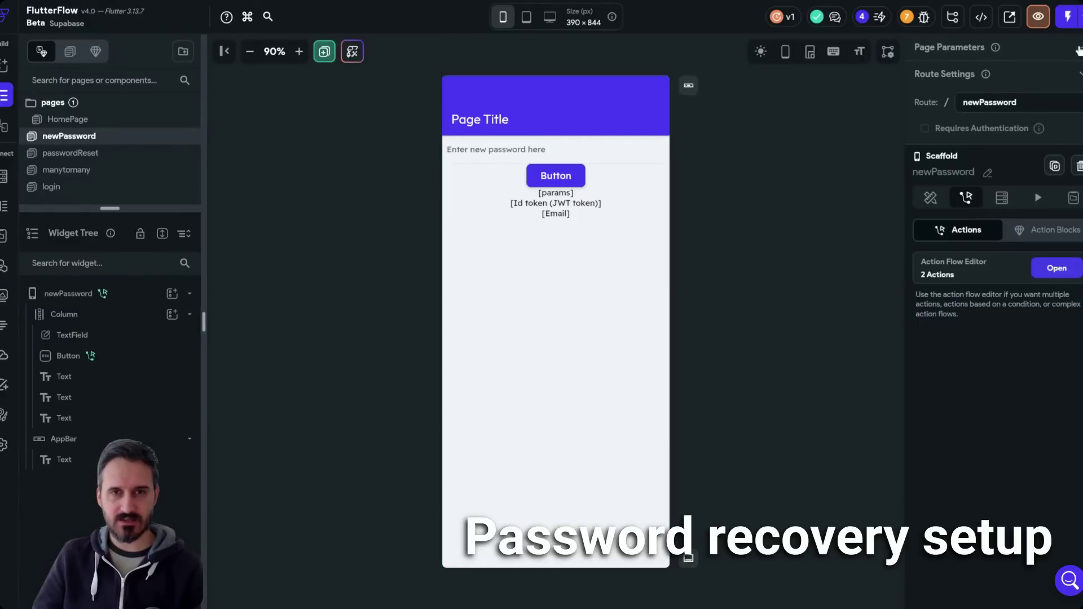
left_click(1079, 49)
left_click(986, 118)
left_click(968, 160)
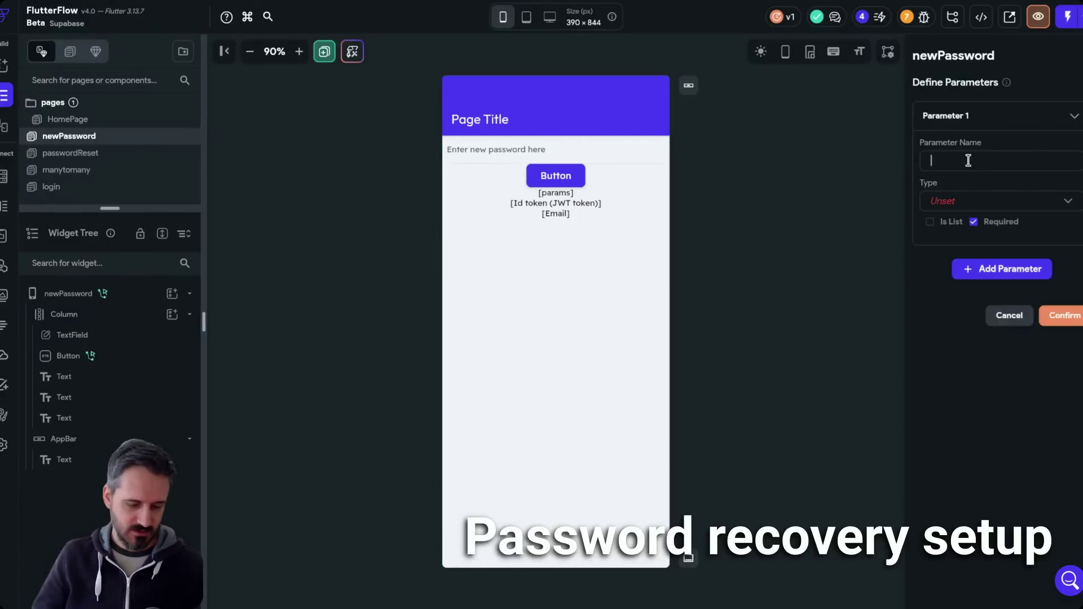
type("token")
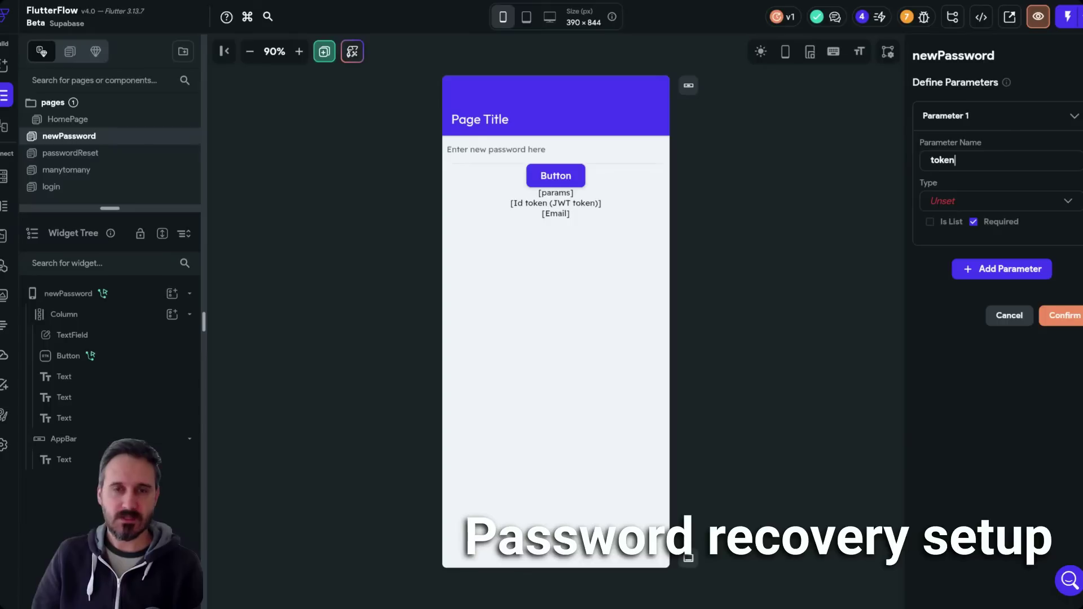
left_click(1002, 317)
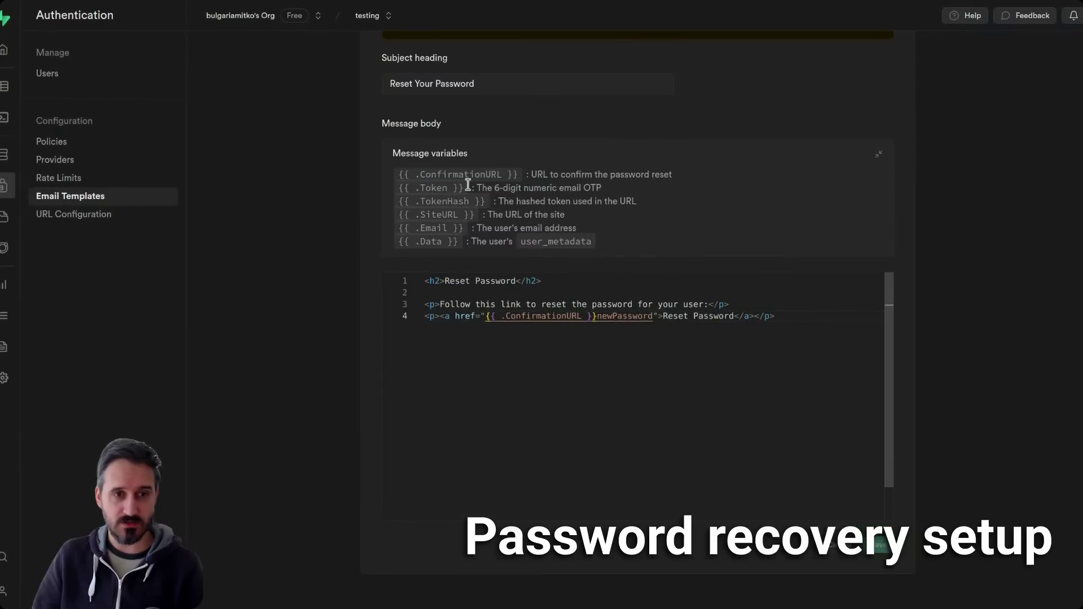
- Highlight the TokenHash variable in Supabase's Reset Password email template
double_click(440, 202)
left_click(695, 239)
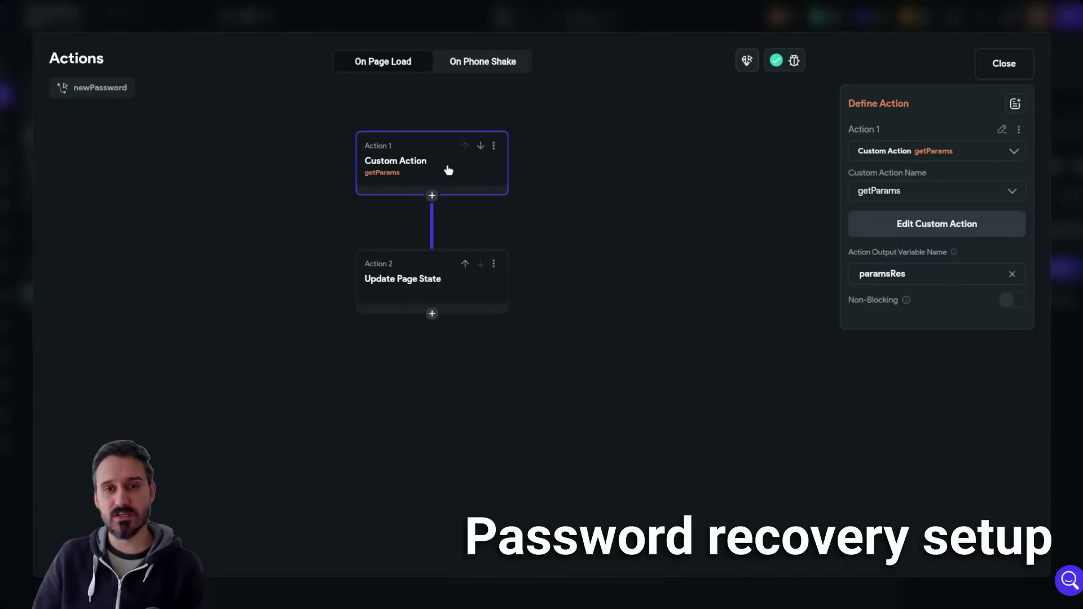
- Review the getParams custom action code and the Update Page State action, then close the page-load flow
left_click(899, 236)
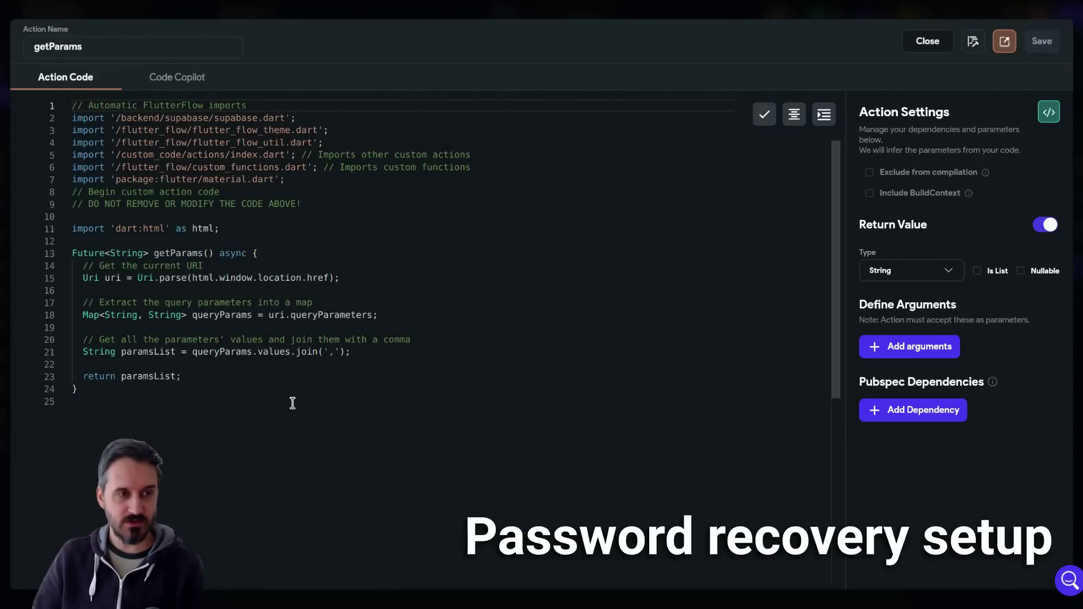
left_click_drag(171, 406, 63, 226)
left_click(231, 268)
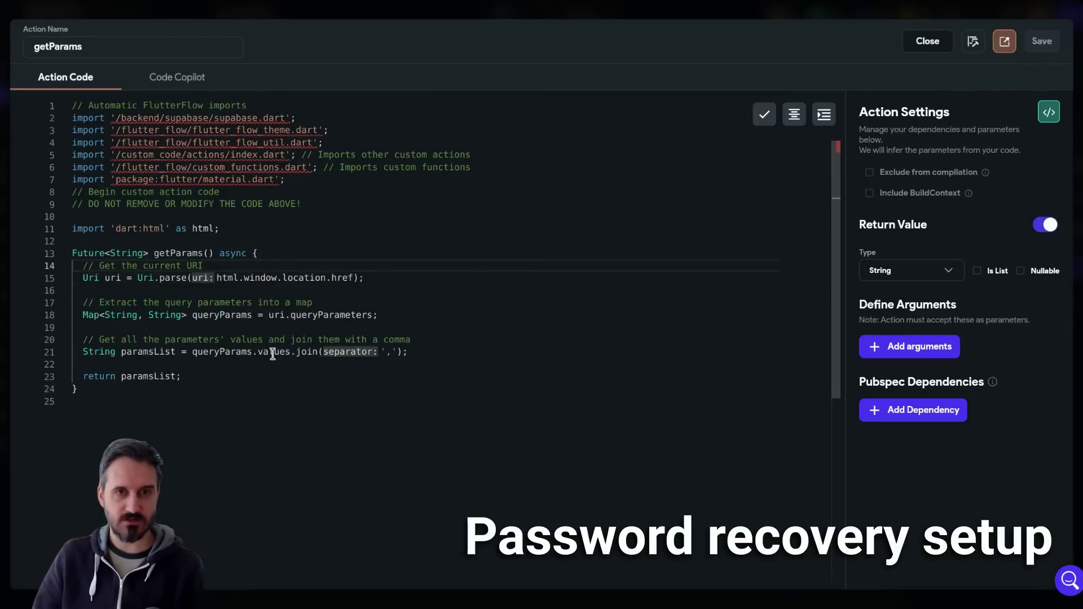
left_click(933, 47)
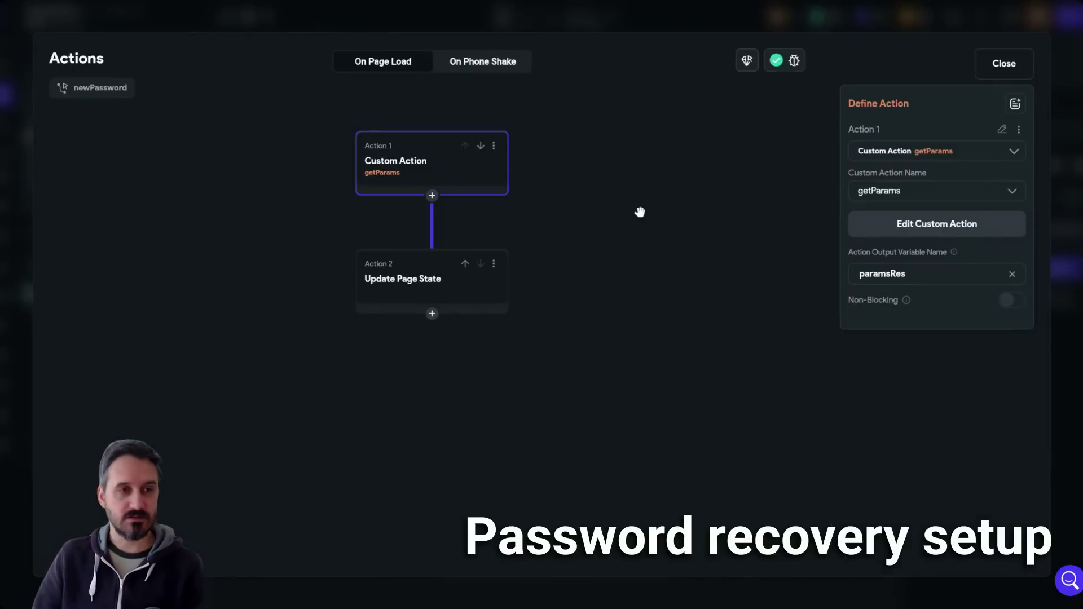
left_click(420, 293)
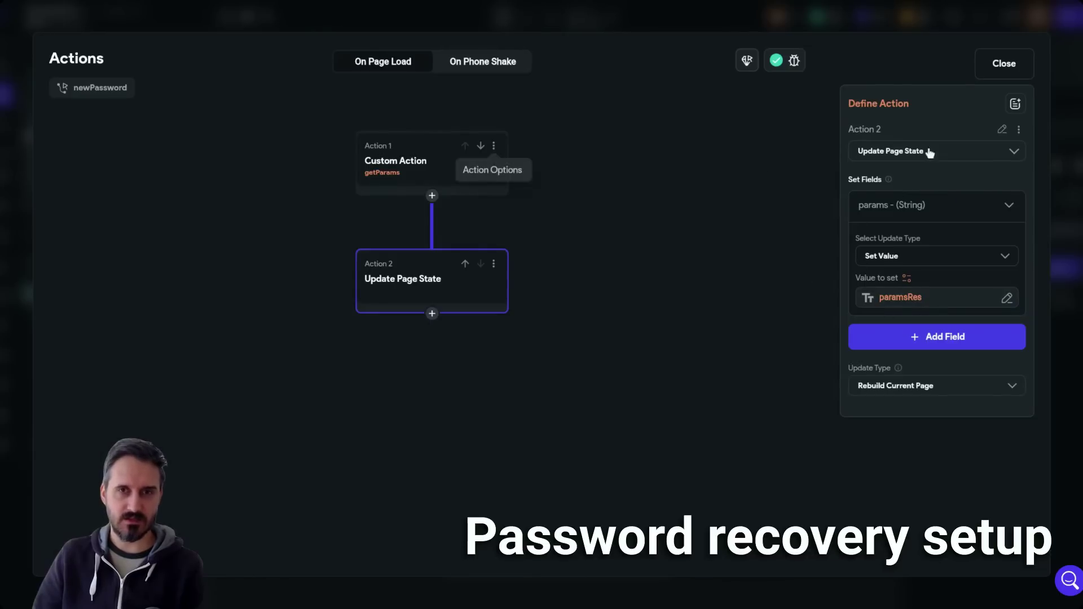
left_click(1008, 65)
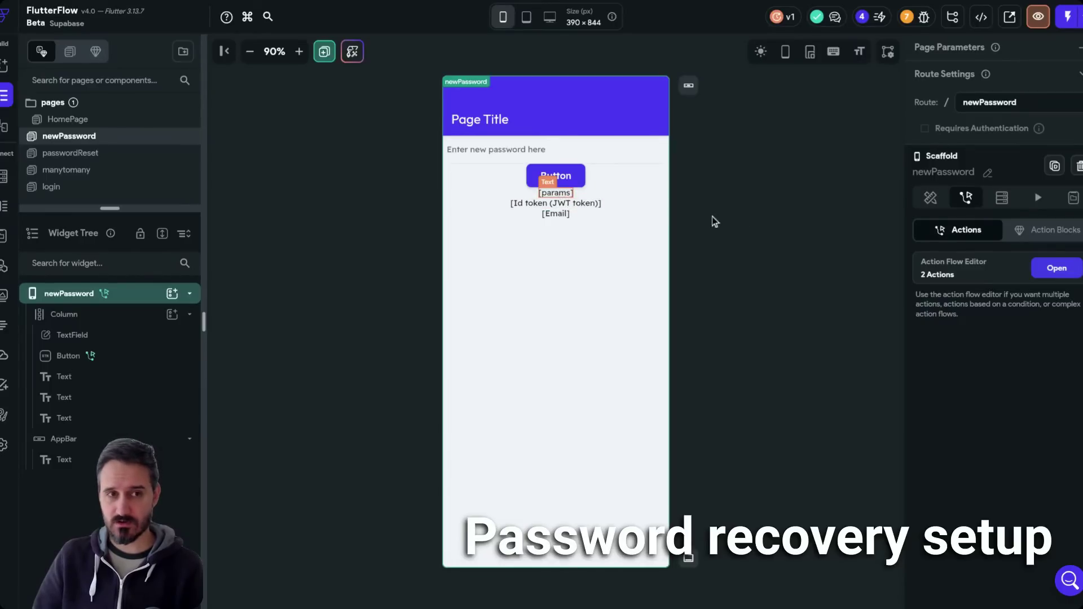
left_click(556, 192)
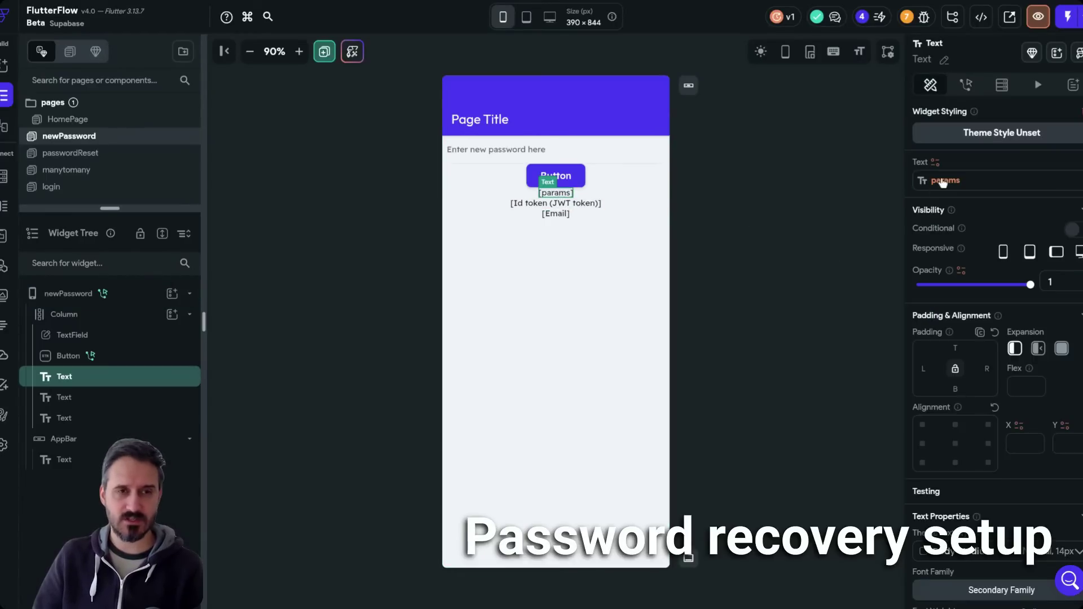
left_click(959, 180)
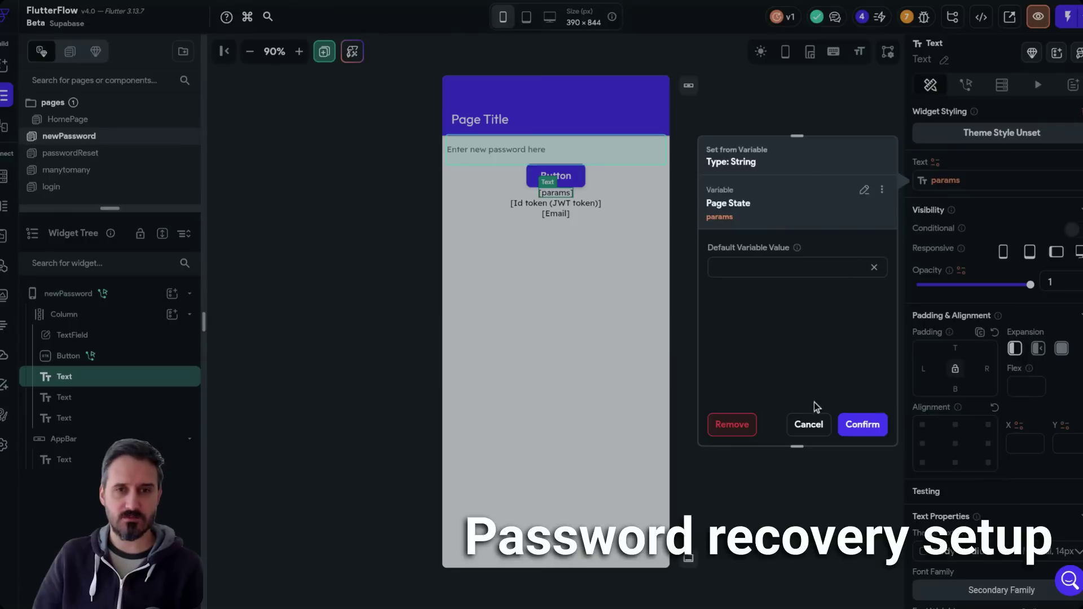
left_click(808, 425)
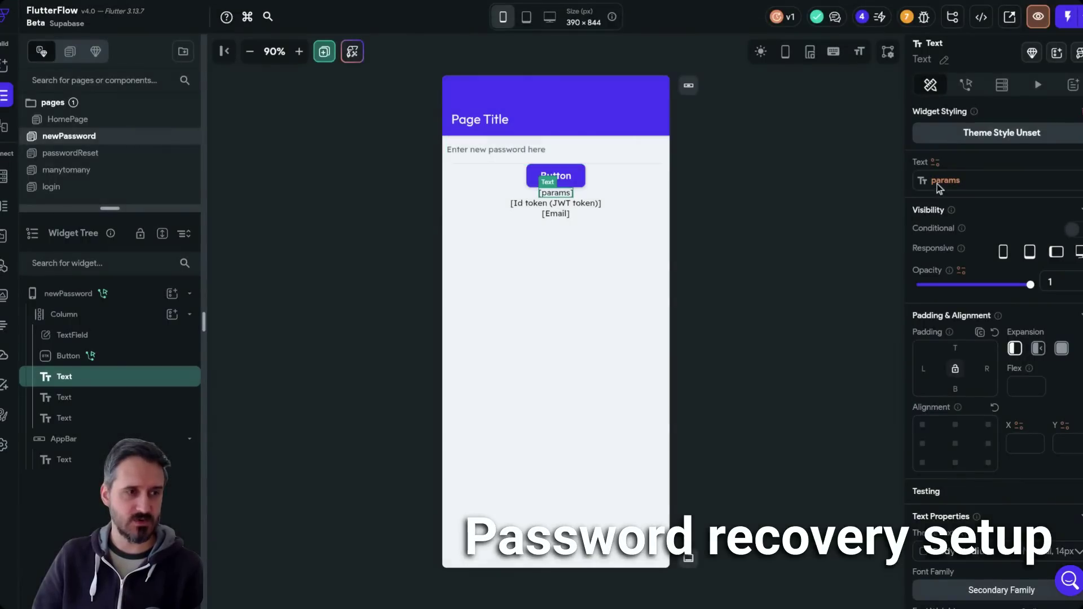
left_click(733, 205)
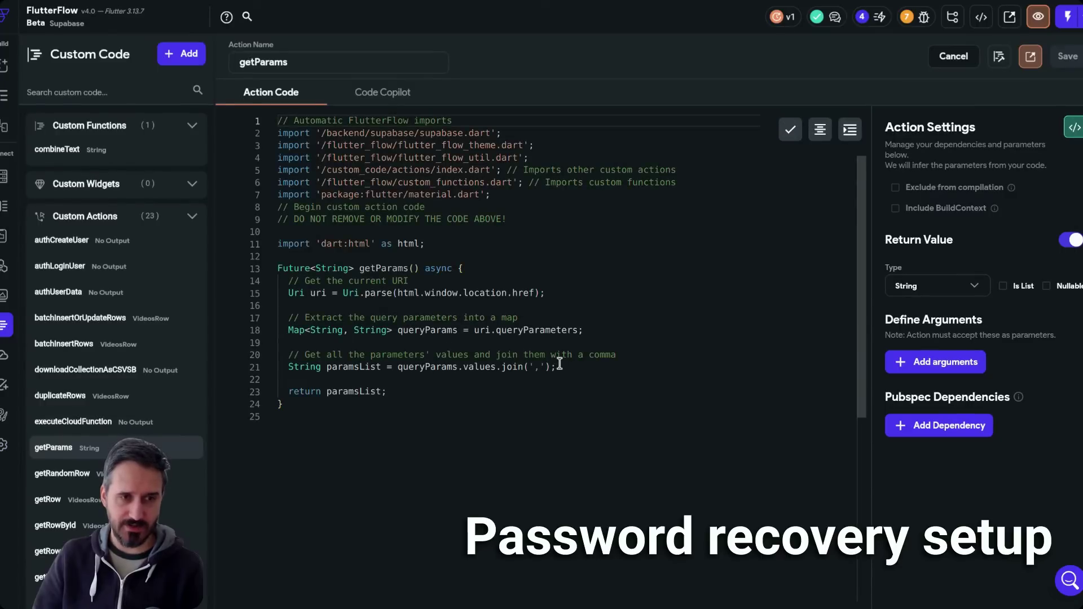
left_click(554, 366)
left_click_drag(556, 367, 398, 367)
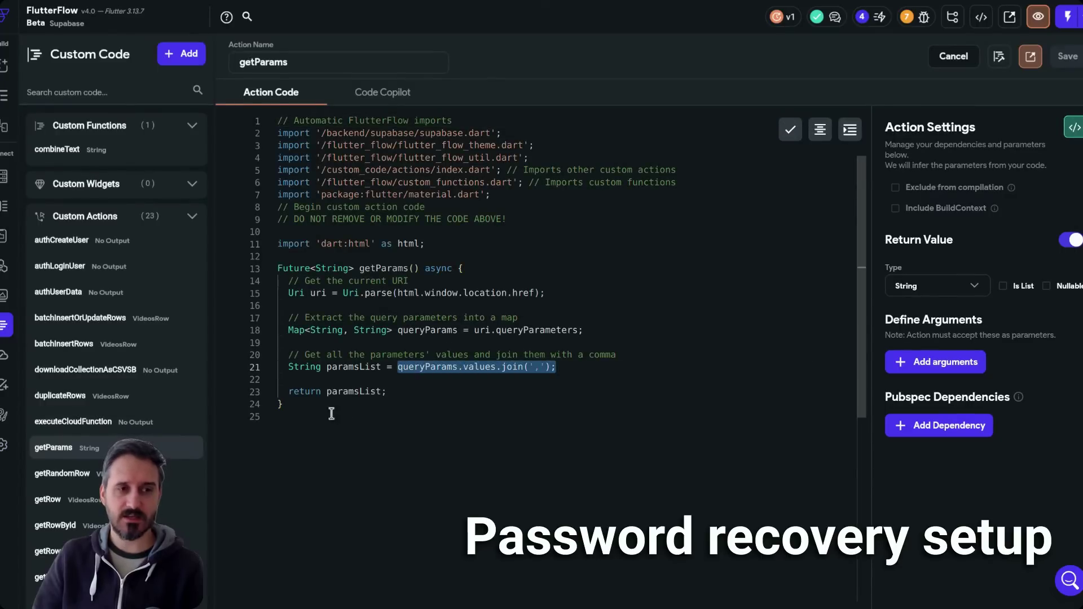
double_click(345, 391)
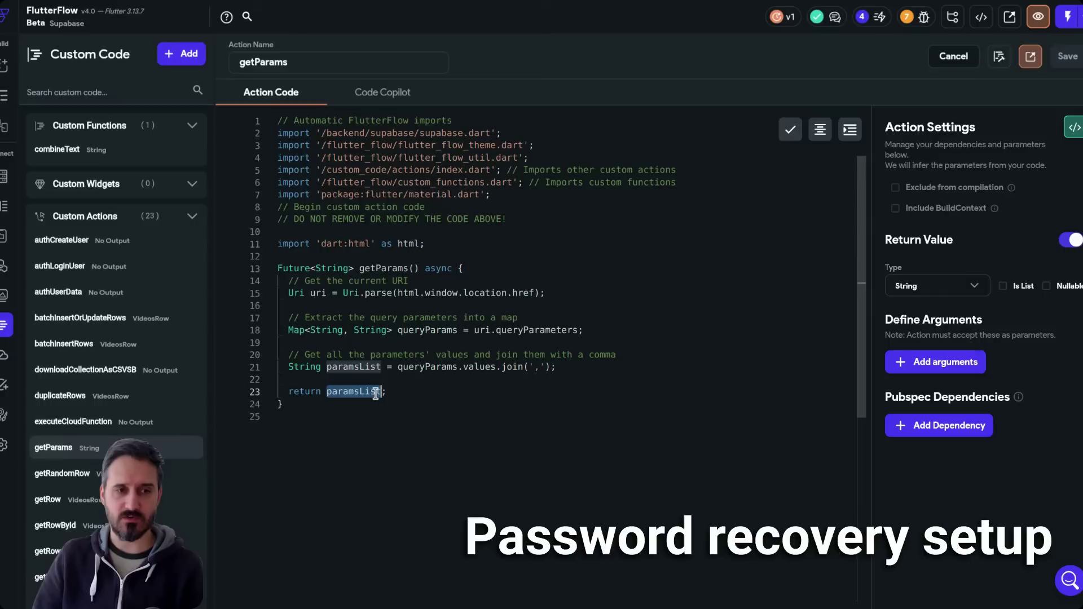
left_click(415, 389)
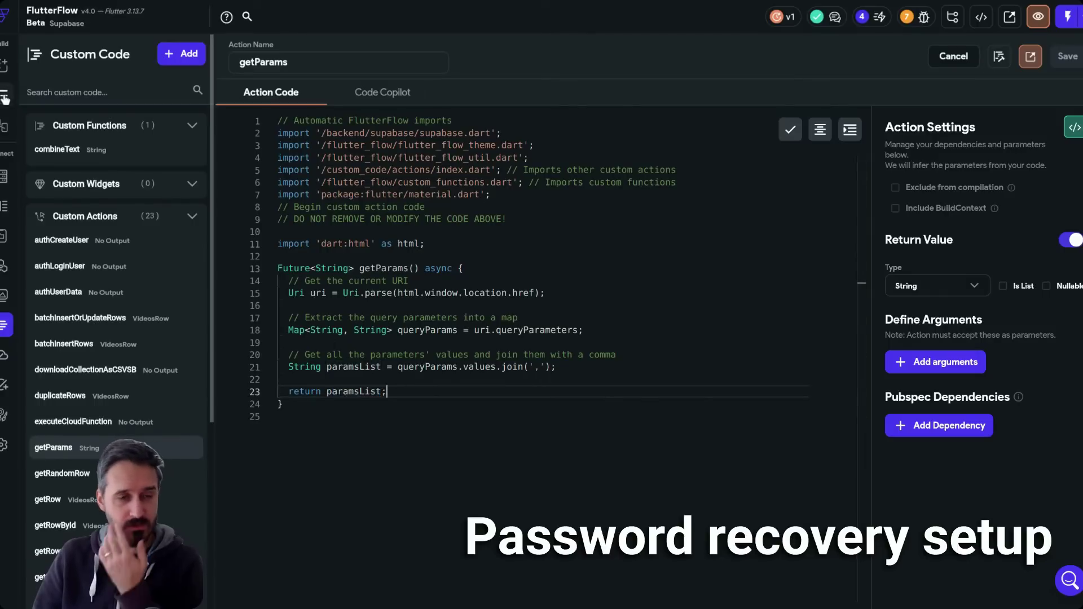
double_click(428, 329)
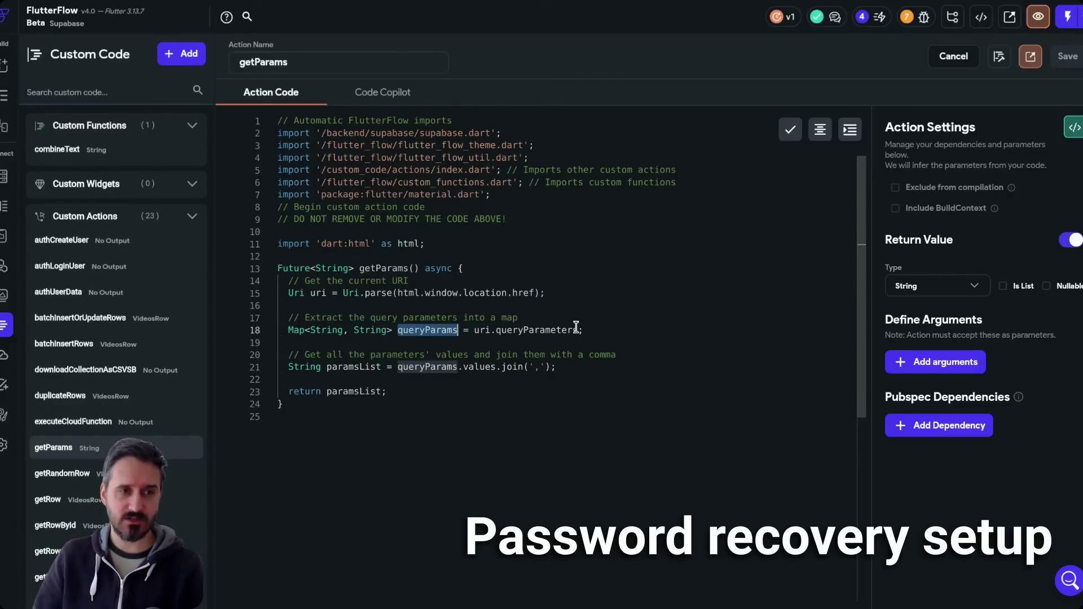
left_click(612, 331)
double_click(421, 332)
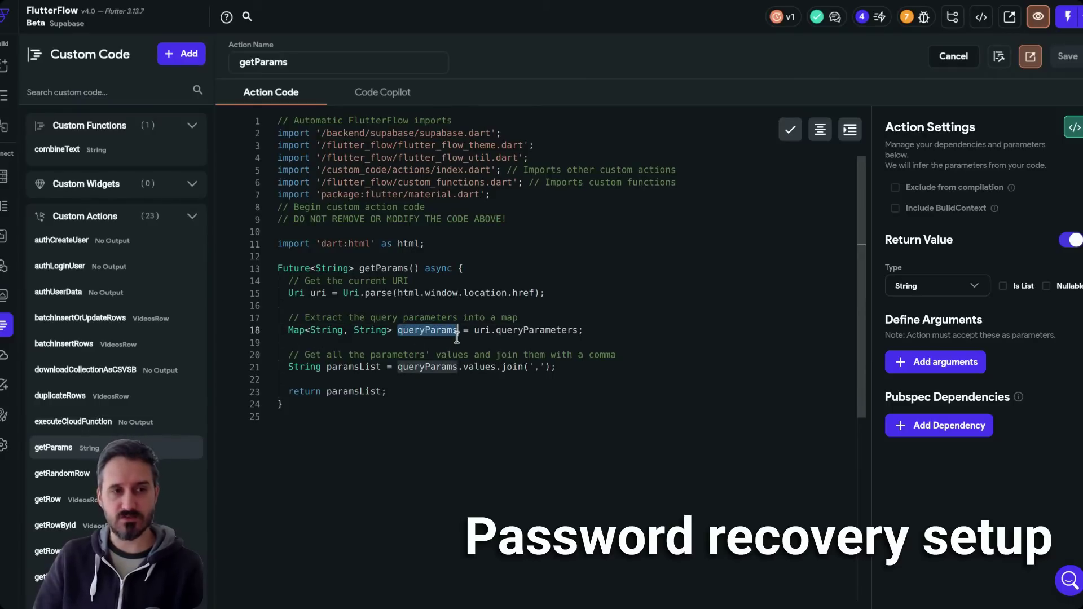
left_click(287, 332)
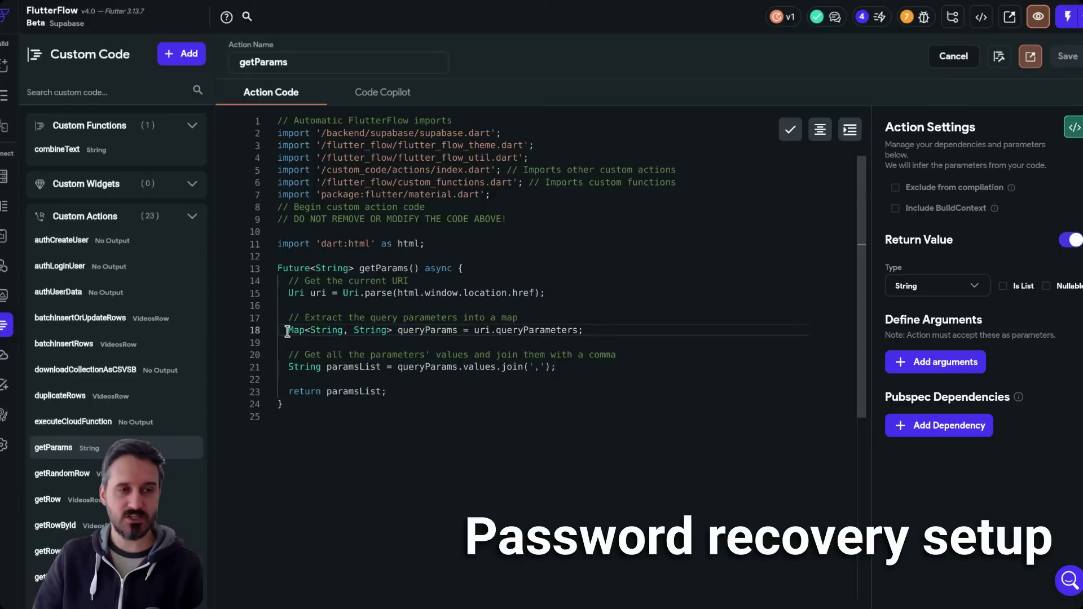
double_click(290, 332)
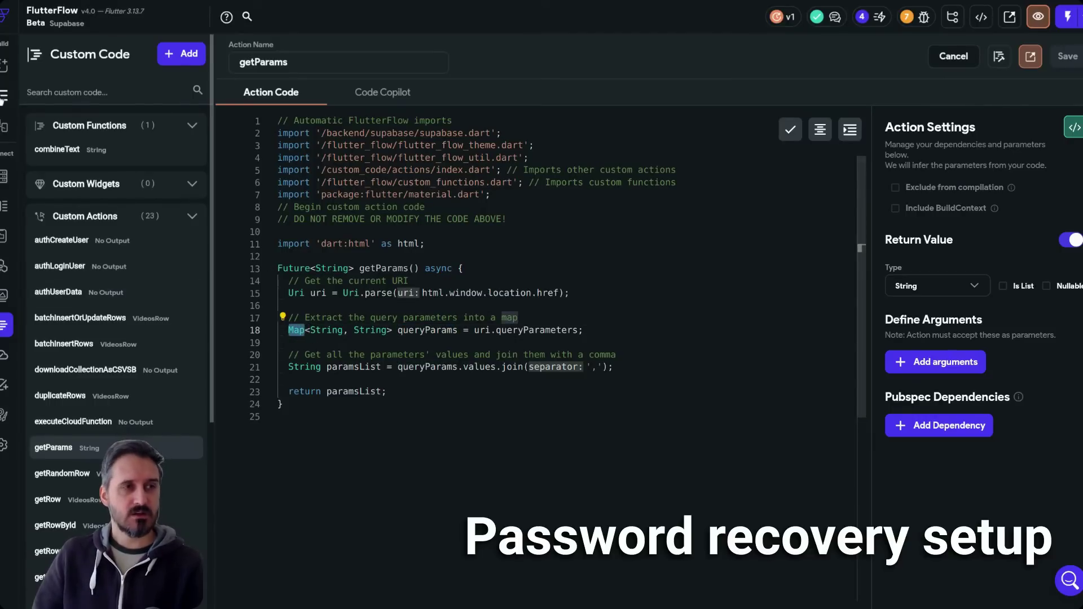
left_click(4, 96)
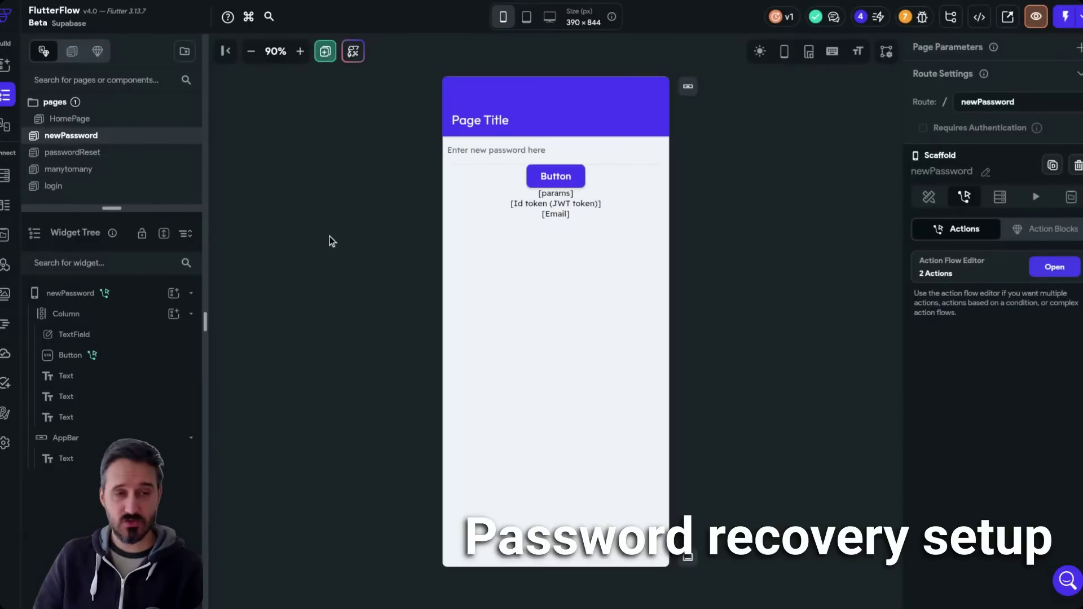
left_click(168, 293)
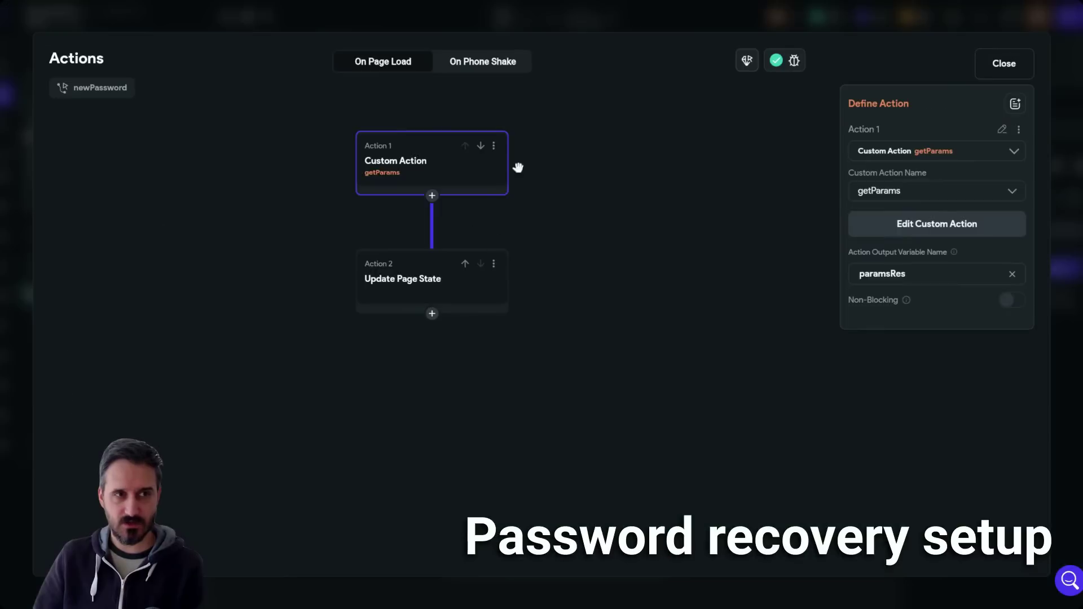
left_click(996, 67)
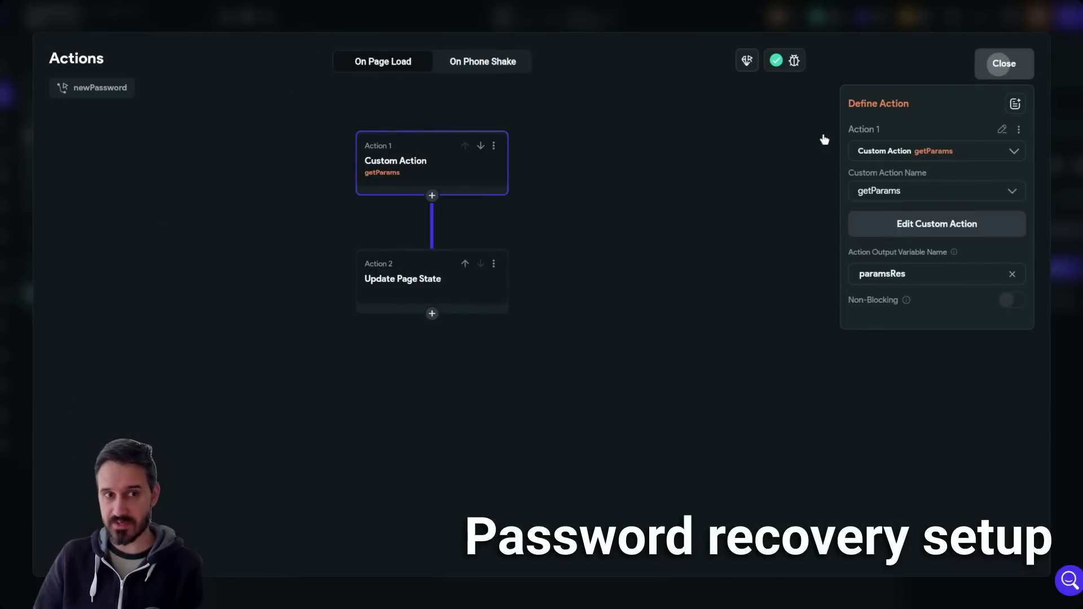
left_click(733, 261)
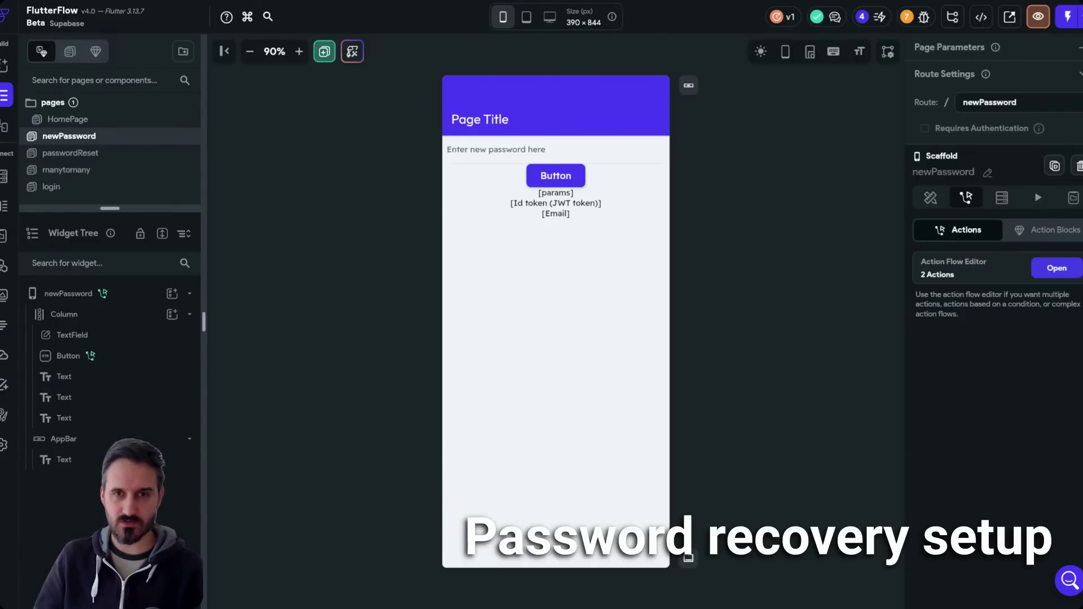
left_click_drag(1013, 102, 950, 103)
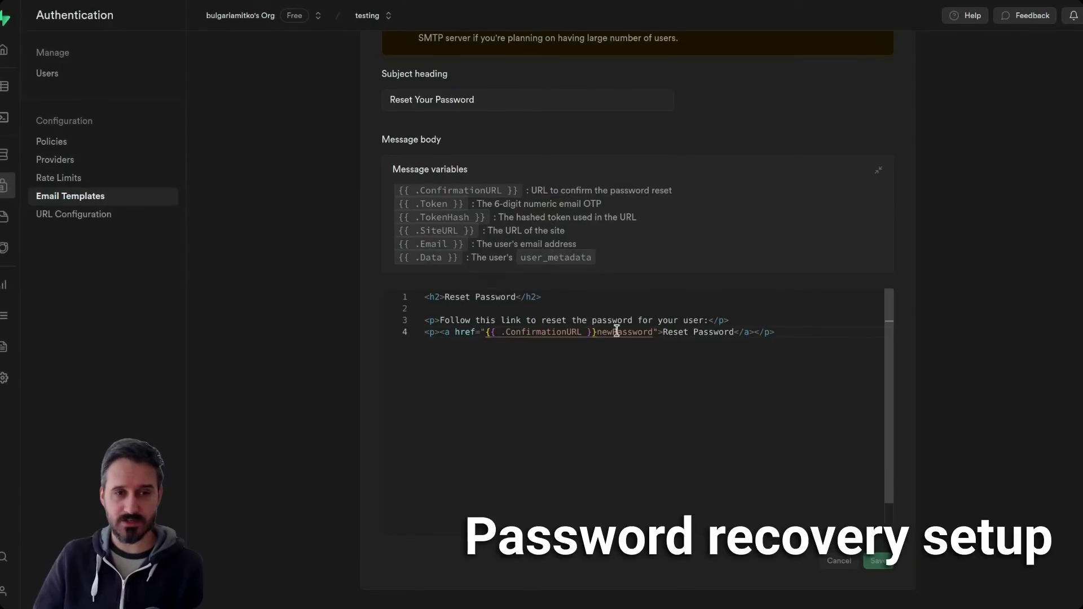
double_click(620, 332)
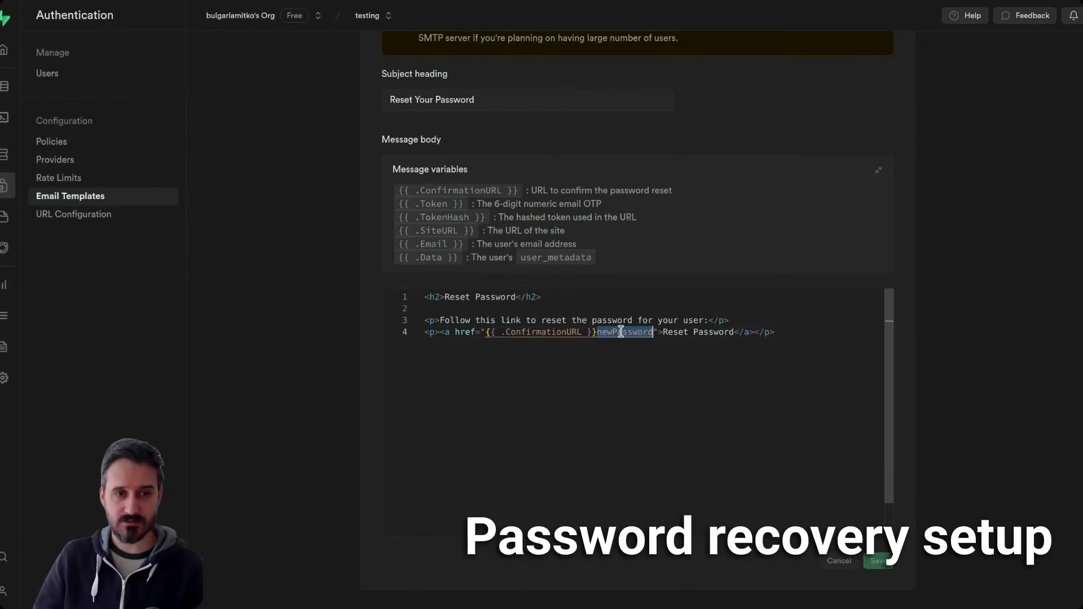
triple_click(621, 332)
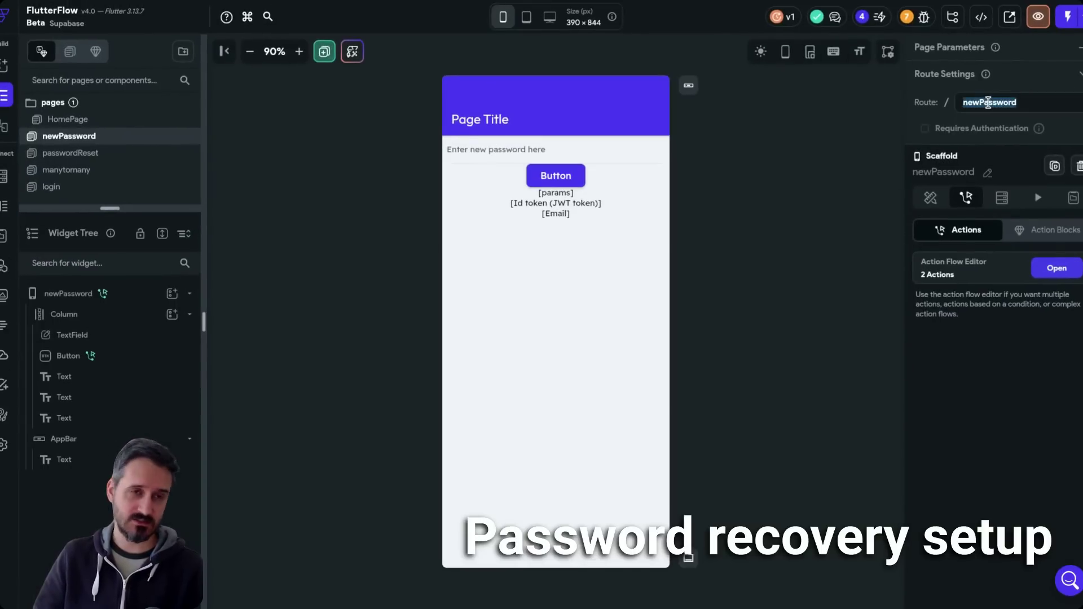
- Change the newPassword app bar title text from 'Page Title' to 'New pass'
left_click(808, 227)
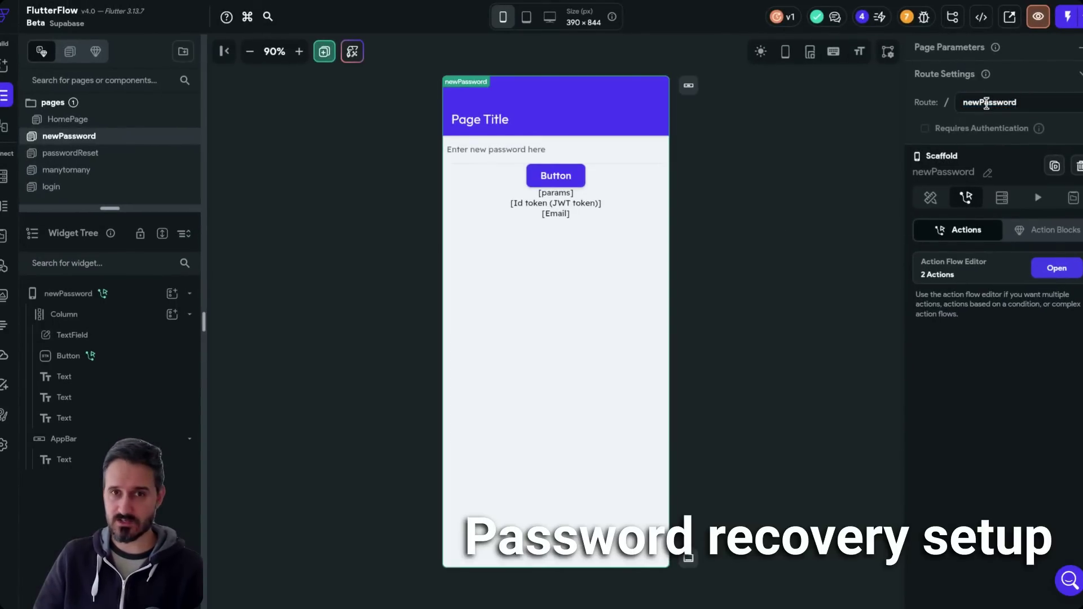
left_click(762, 228)
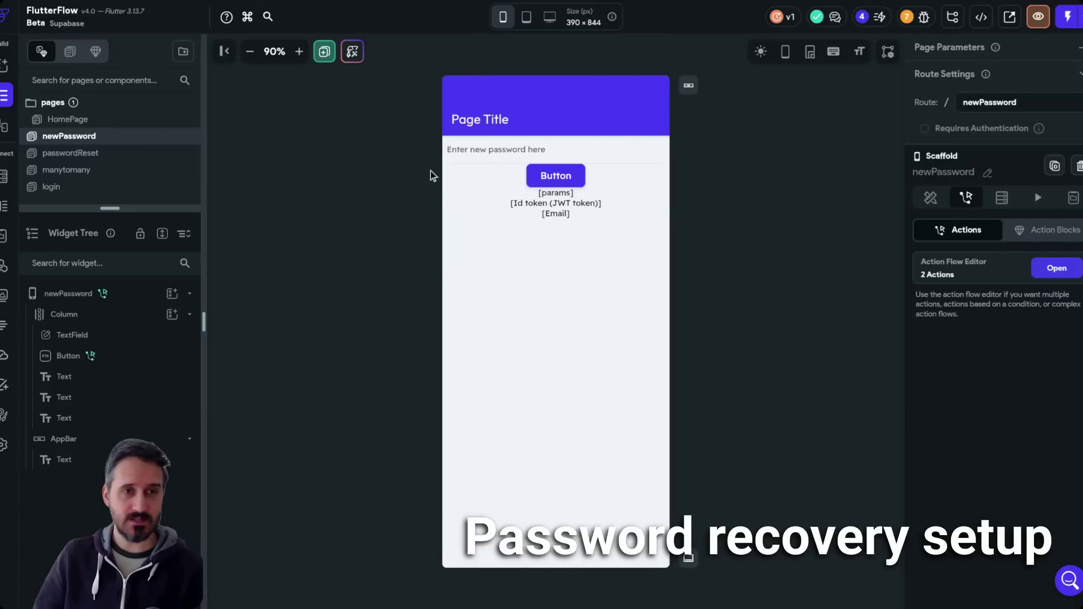
left_click(489, 119)
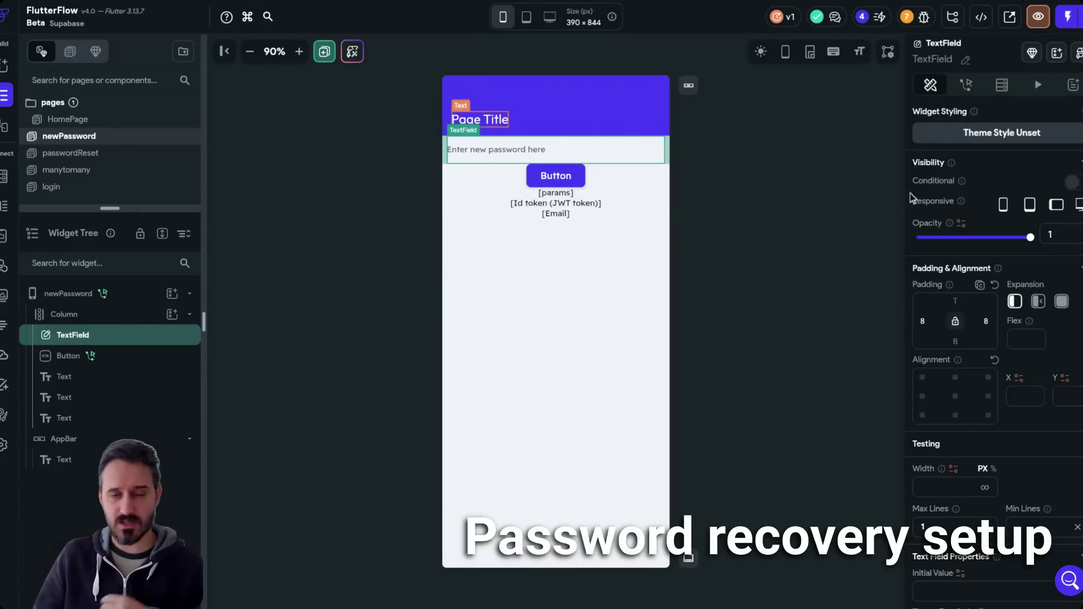
left_click_drag(979, 179, 920, 181)
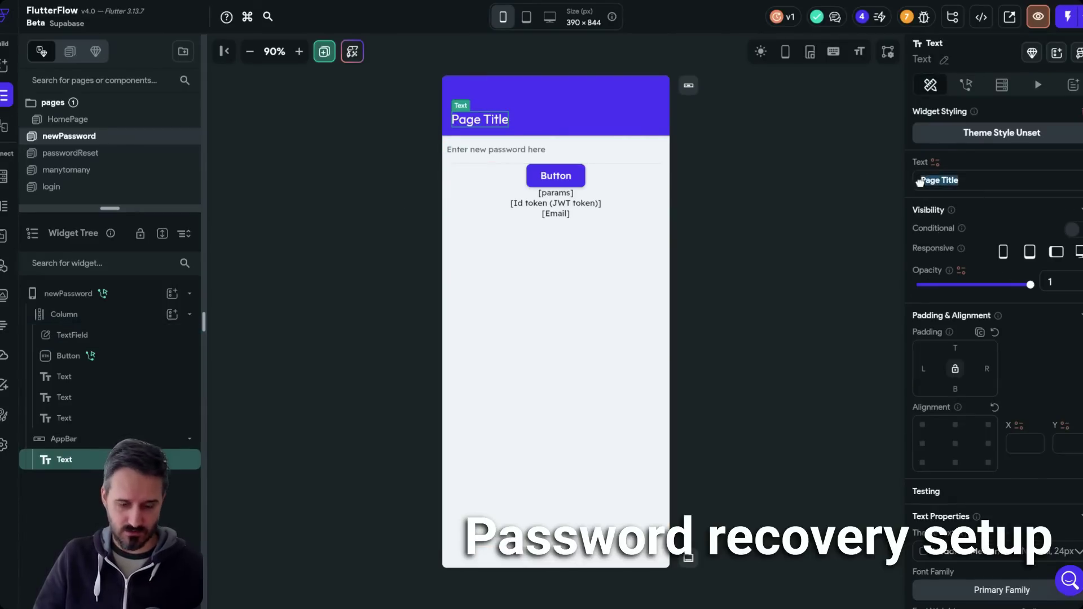
type("N")
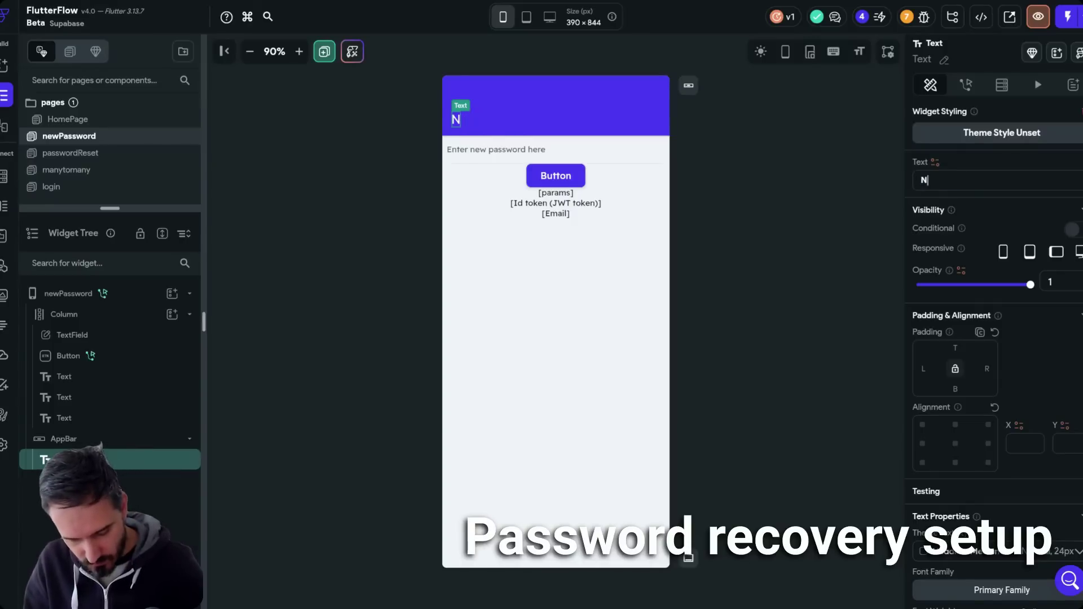
type("ew p")
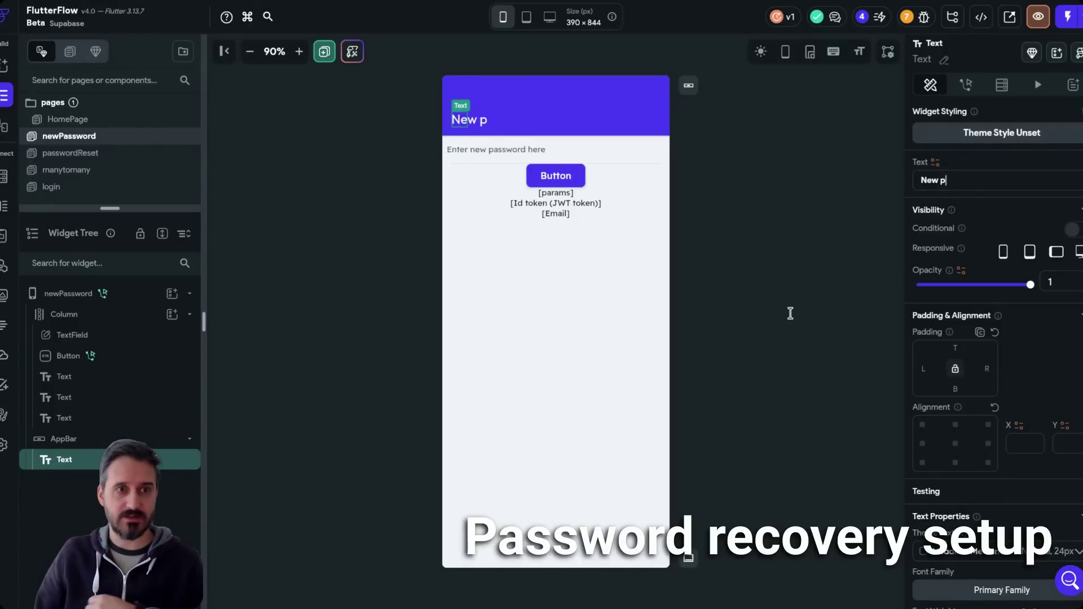
type("ass")
left_click(630, 168)
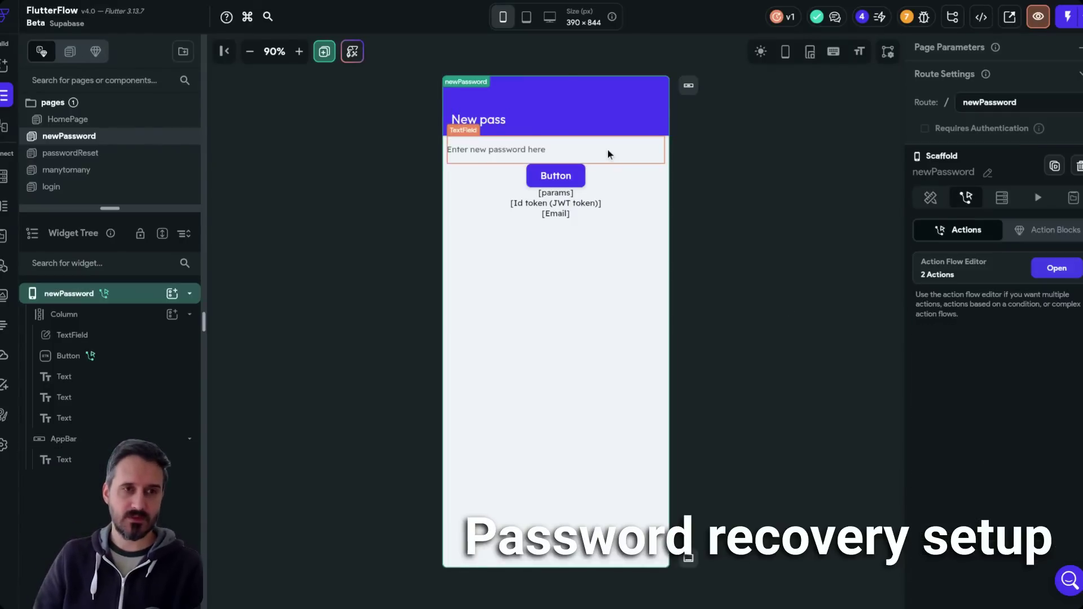
left_click(607, 150)
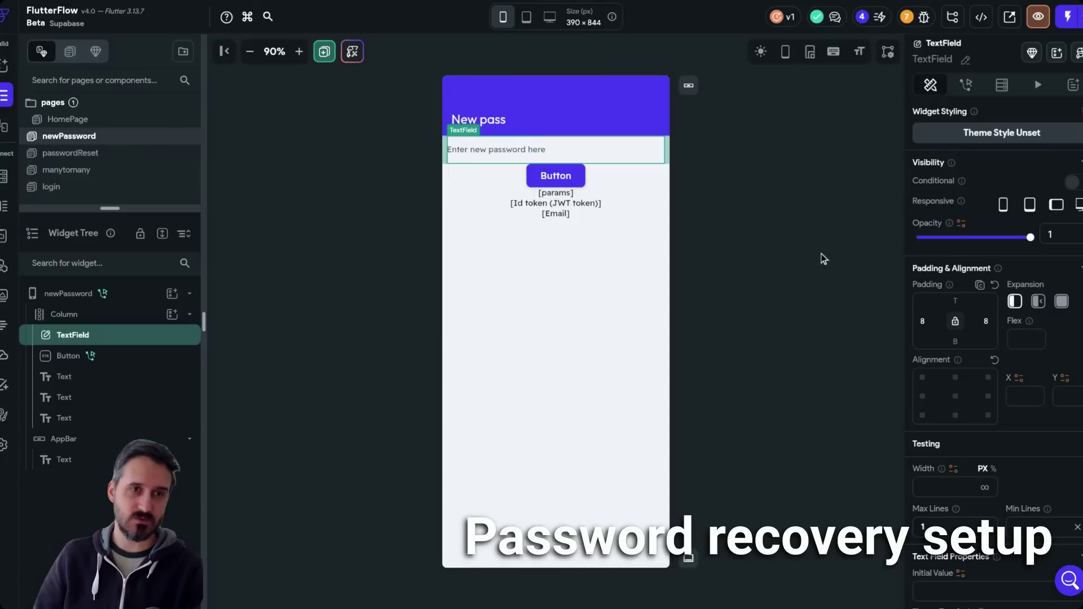
scroll(1004, 339, "down", 15)
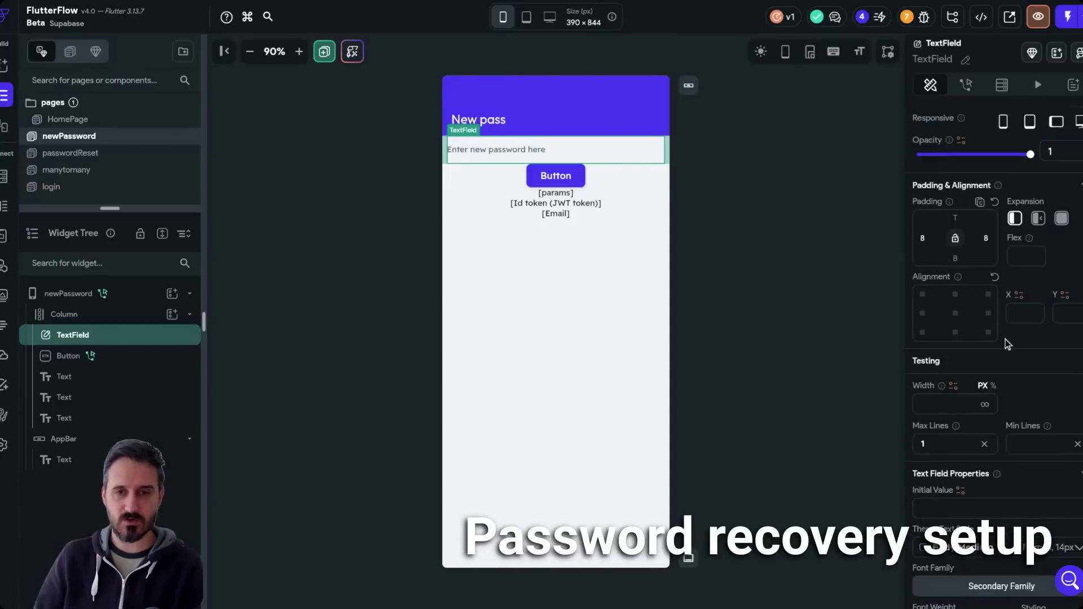
scroll(1006, 340, "down", 12)
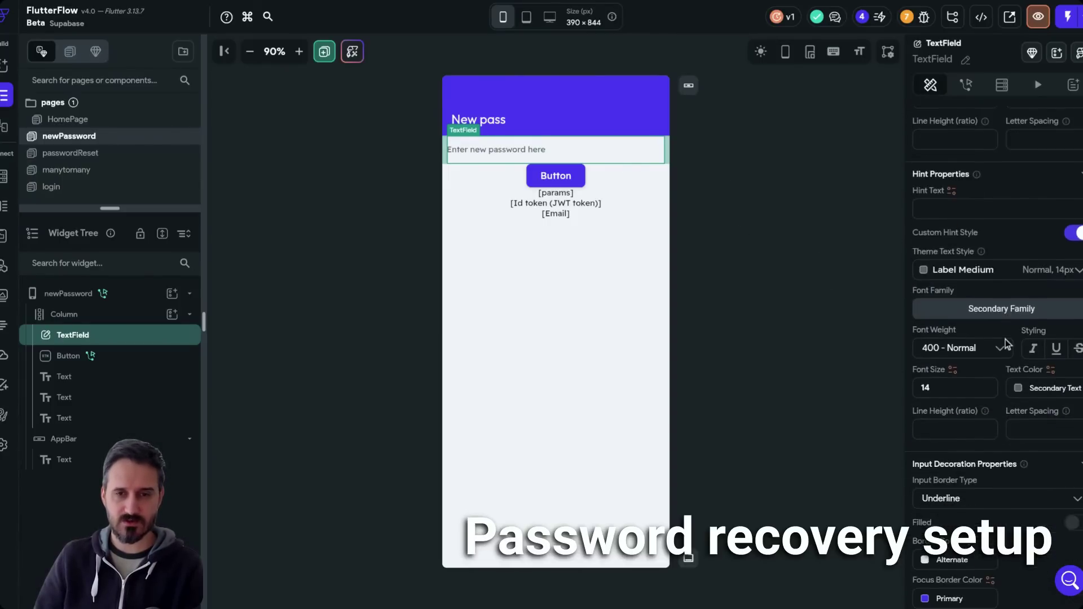
scroll(1005, 340, "down", 6)
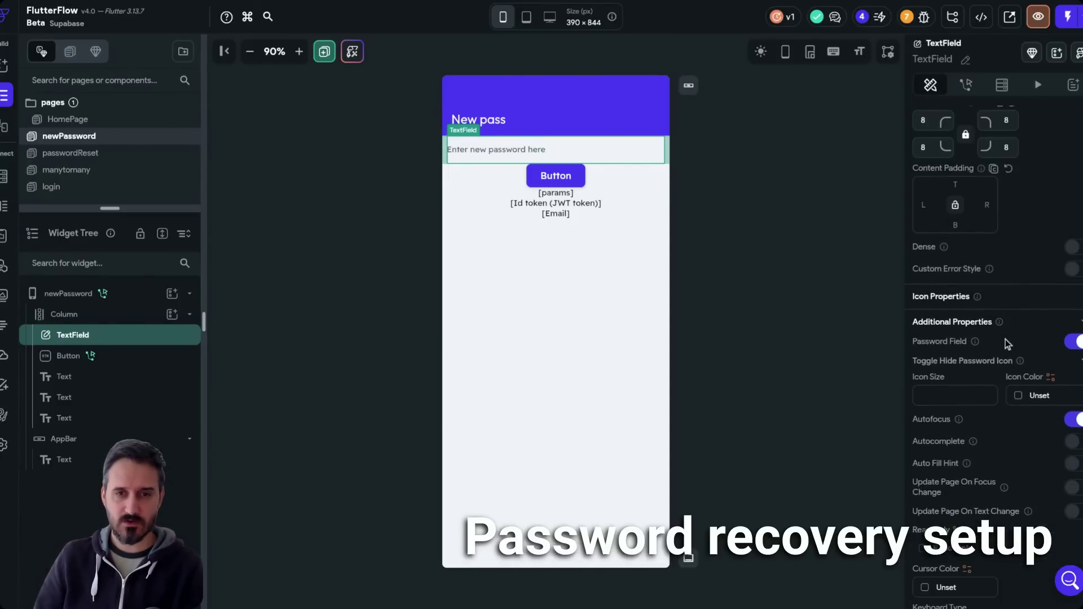
scroll(1018, 351, "down", 5)
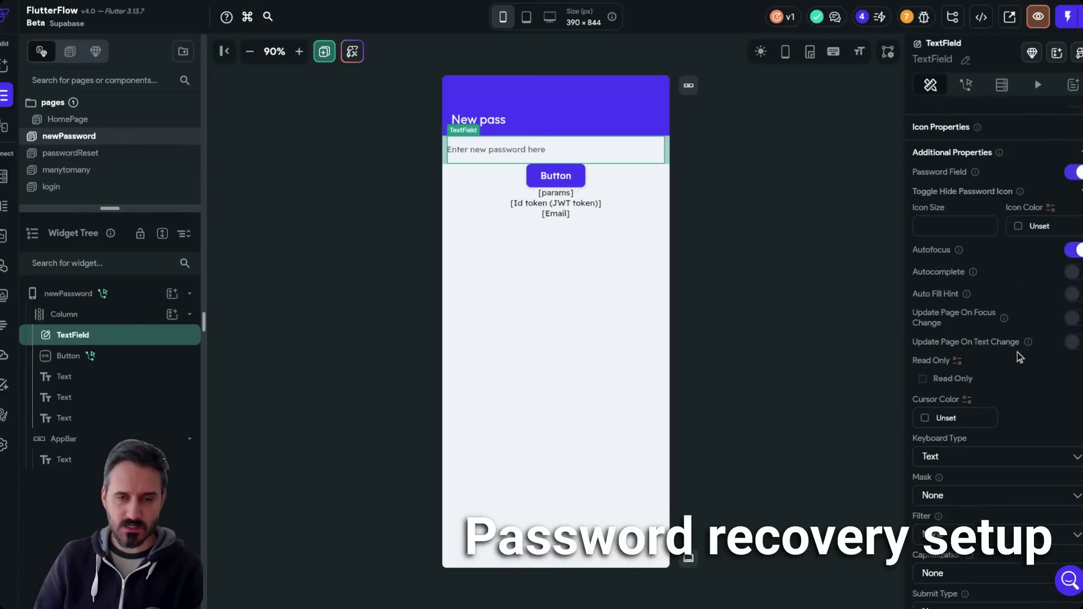
scroll(1018, 352, "up", 4)
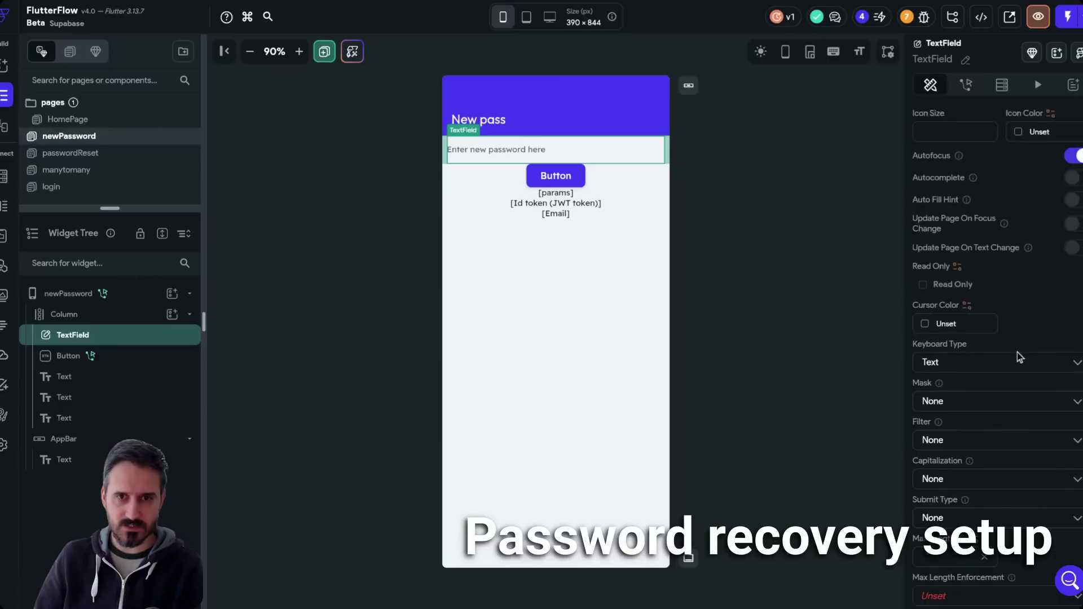
scroll(1024, 351, "up", 1)
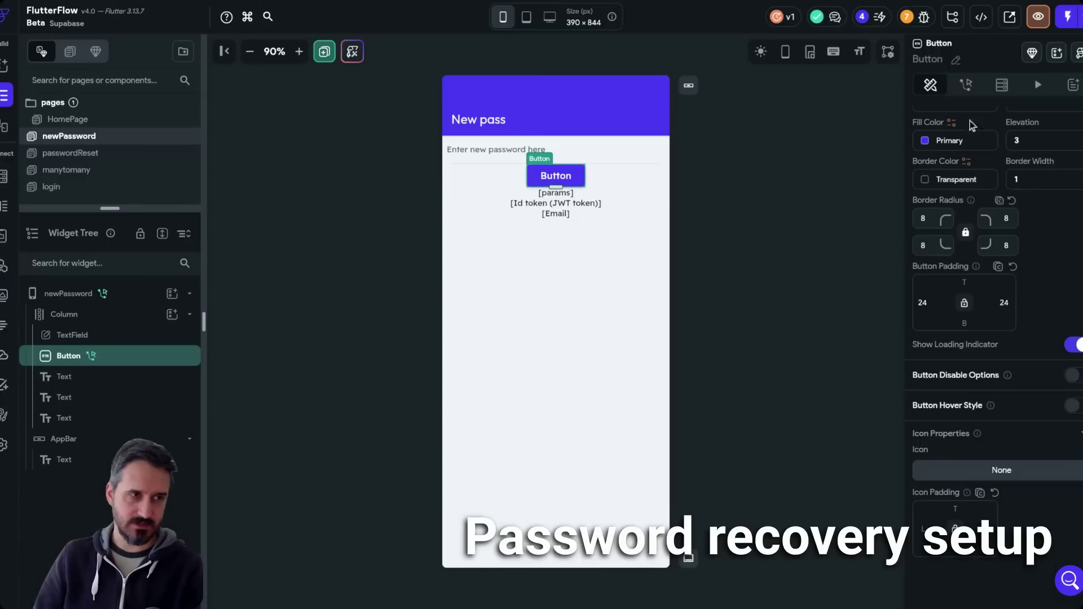
left_click(3, 268)
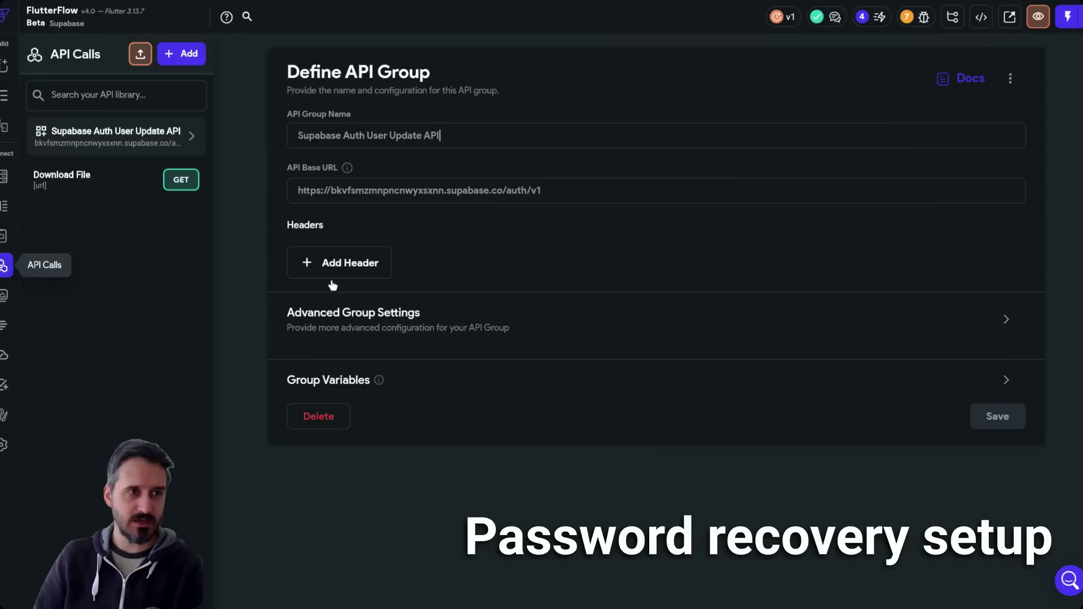
- Open the Update user details call under Supabase Auth User Update API, then view Supabase's API docs
left_click(144, 138)
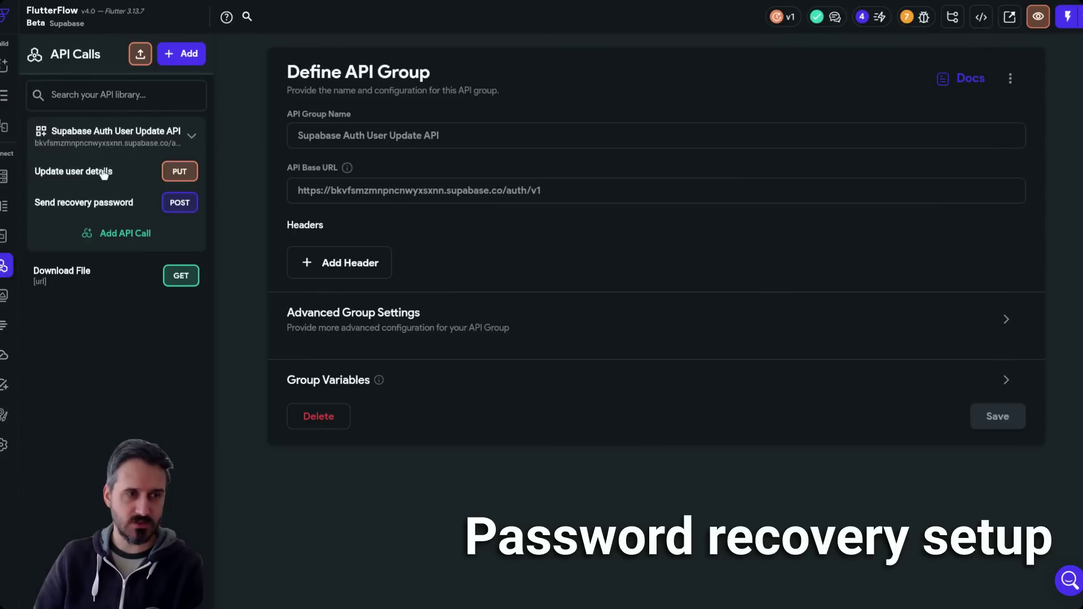
left_click(97, 173)
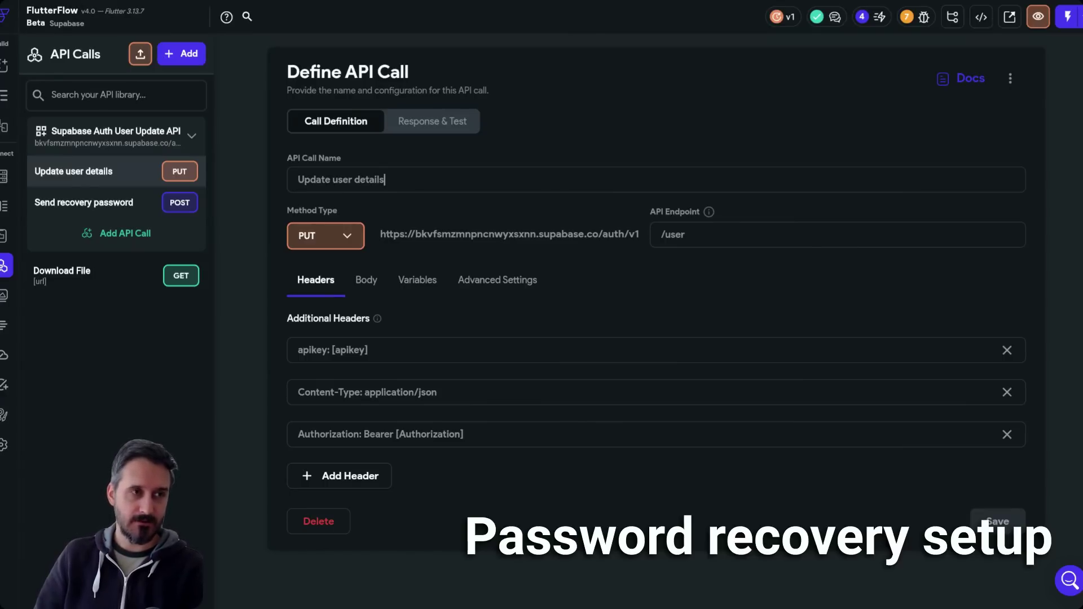
left_click(215, 1)
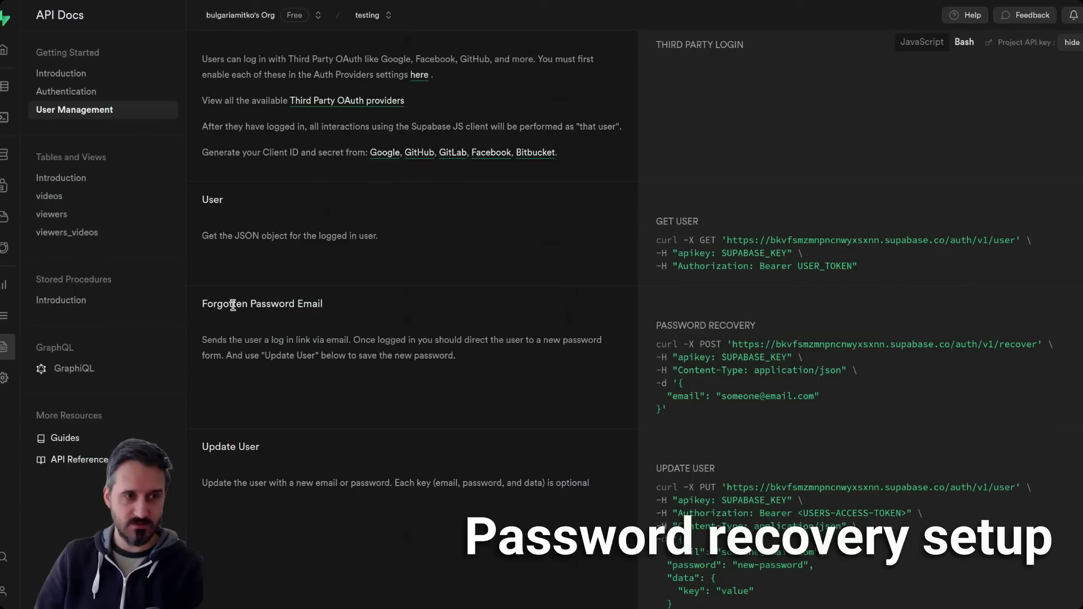
- Locate the Update User section and highlight 'email', 'password' and 'data' in its description
left_click_drag(225, 305, 351, 317)
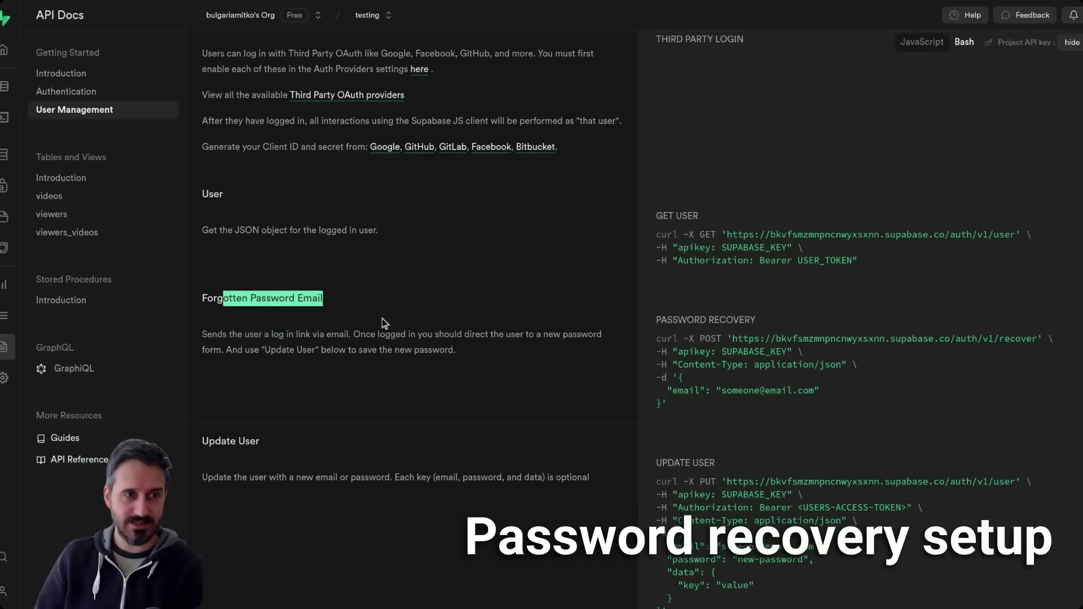
scroll(382, 320, "down", 3)
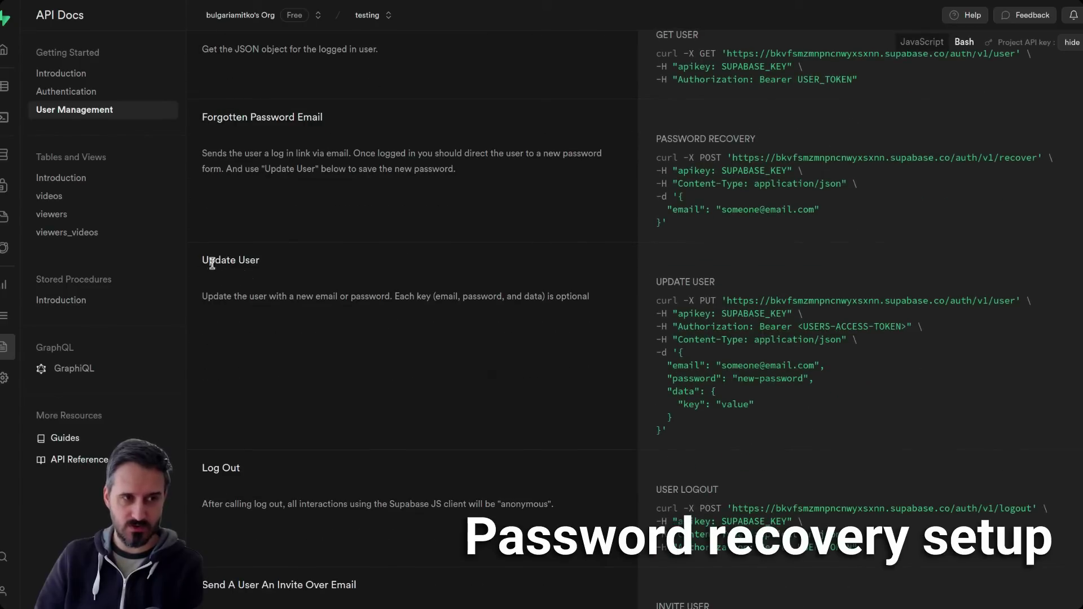
left_click_drag(204, 261, 306, 276)
left_click_drag(440, 280, 580, 296)
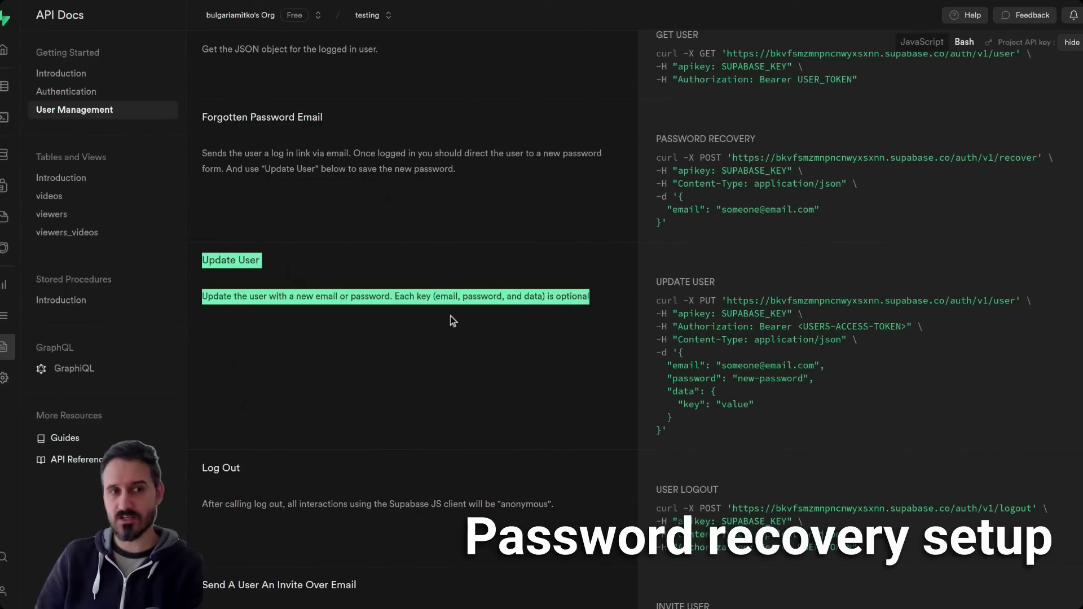
double_click(444, 297)
double_click(481, 296)
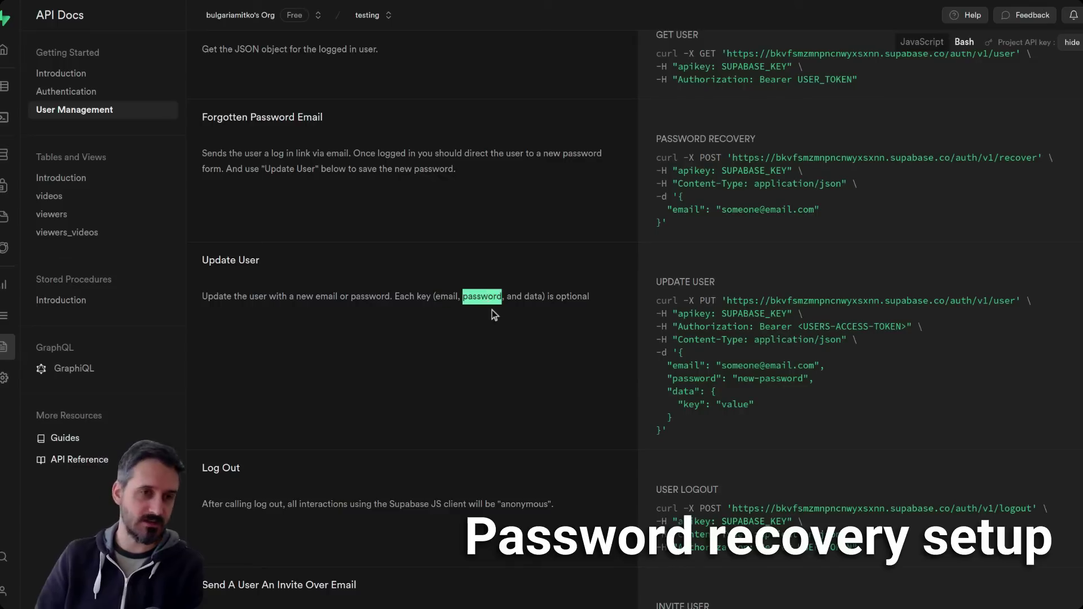
double_click(531, 296)
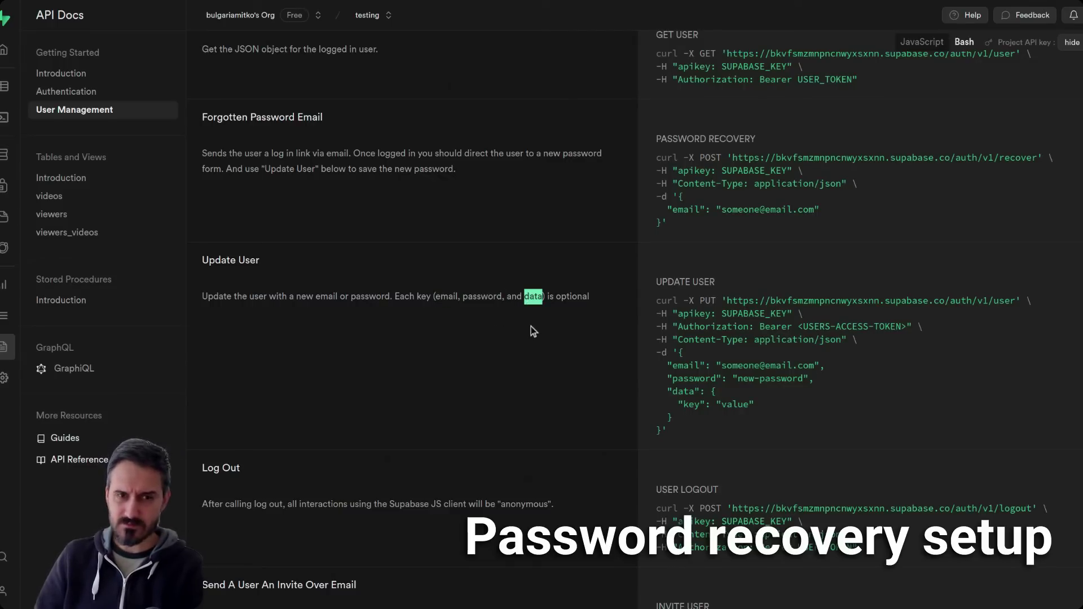
left_click(682, 401)
- Examine the Update User curl example and its password request body
left_click_drag(681, 401, 773, 404)
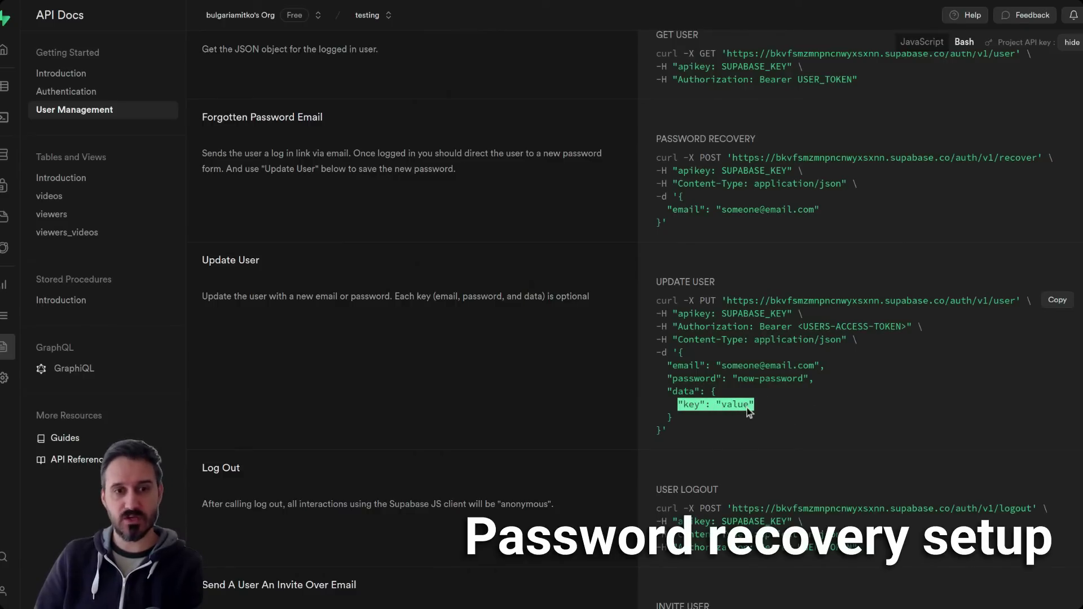
triple_click(702, 381)
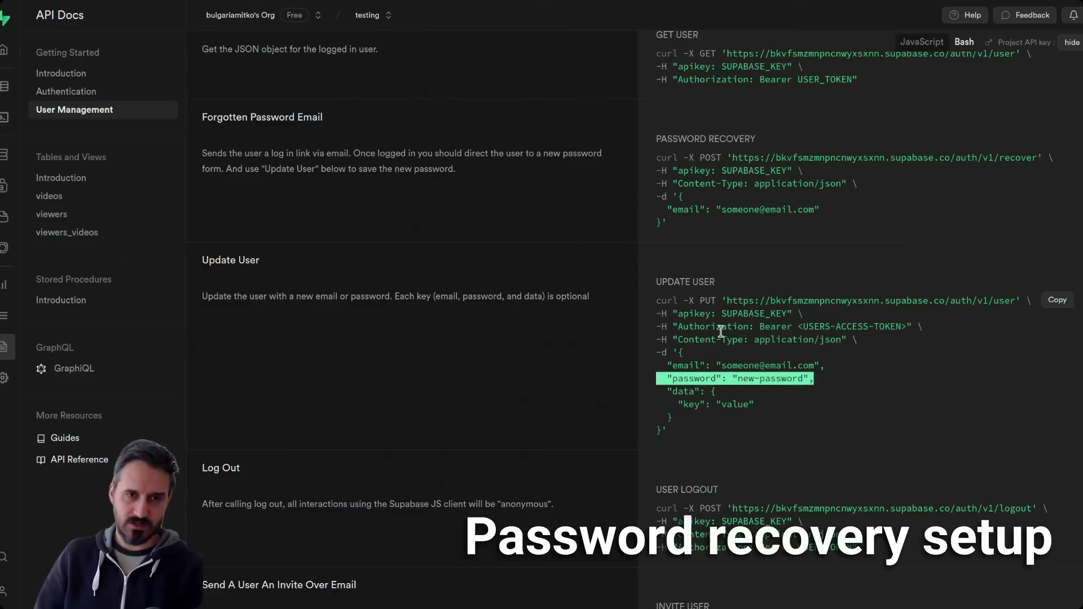
left_click_drag(668, 300, 737, 428)
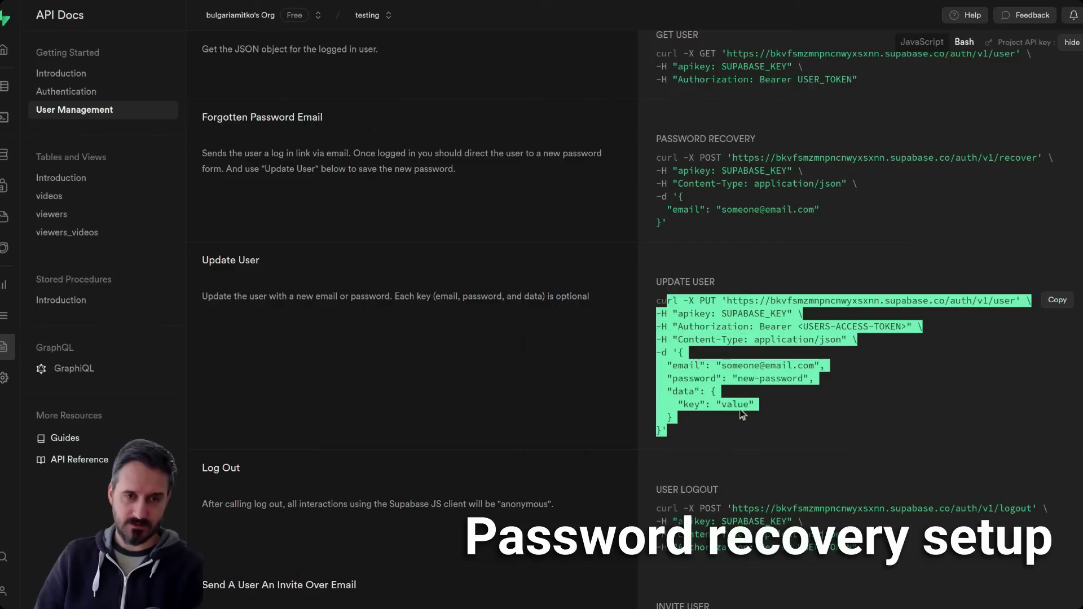
left_click(719, 328)
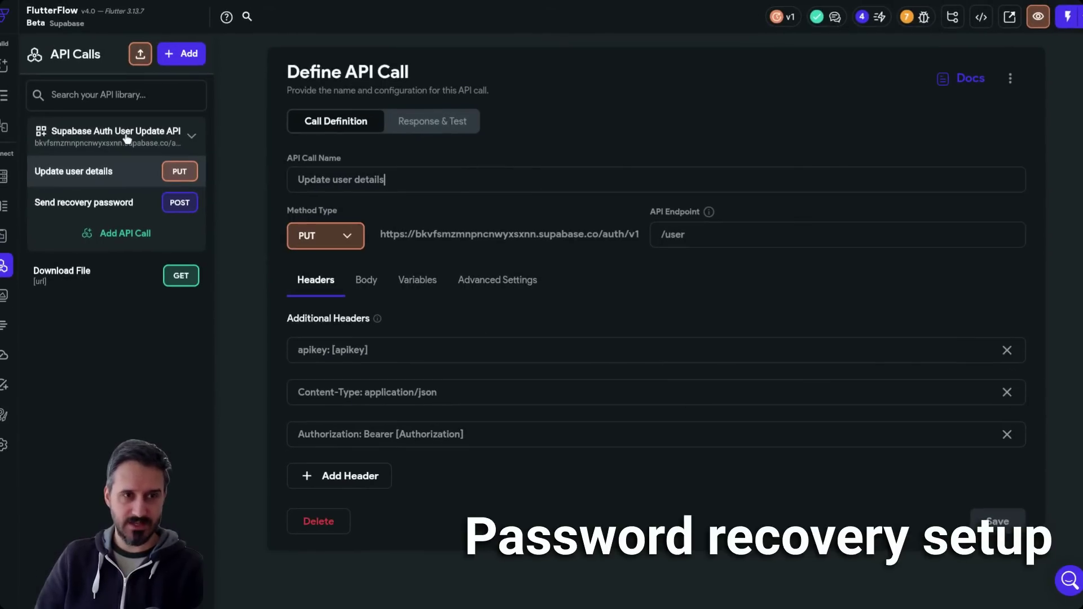
- Compare the group's auth/v1 base URL and the Update user details /user path with Supabase's Update User URL
left_click(119, 125)
triple_click(388, 179)
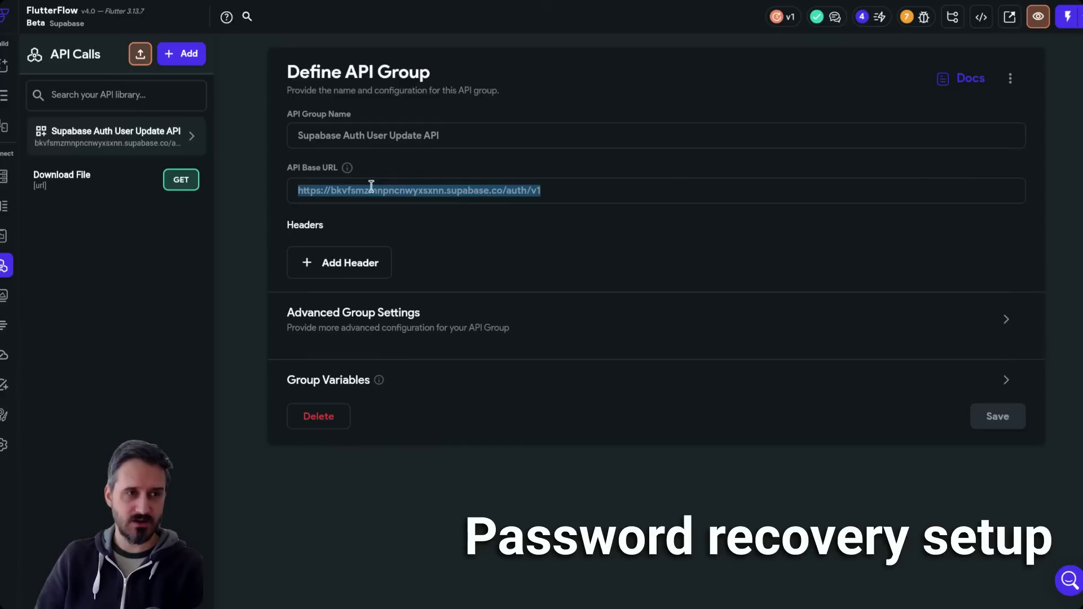
left_click(192, 138)
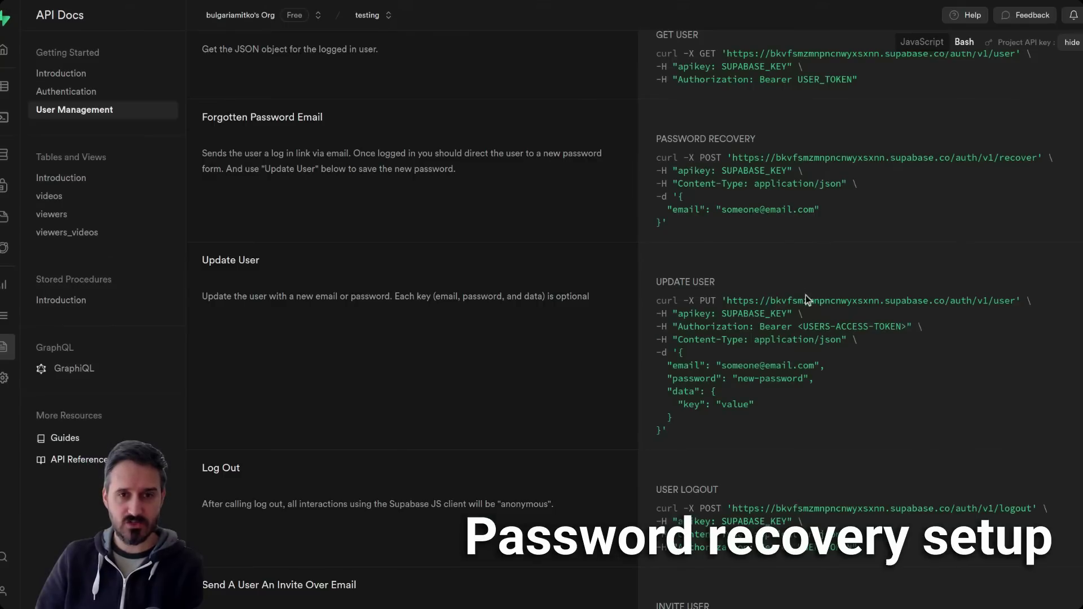
triple_click(862, 303)
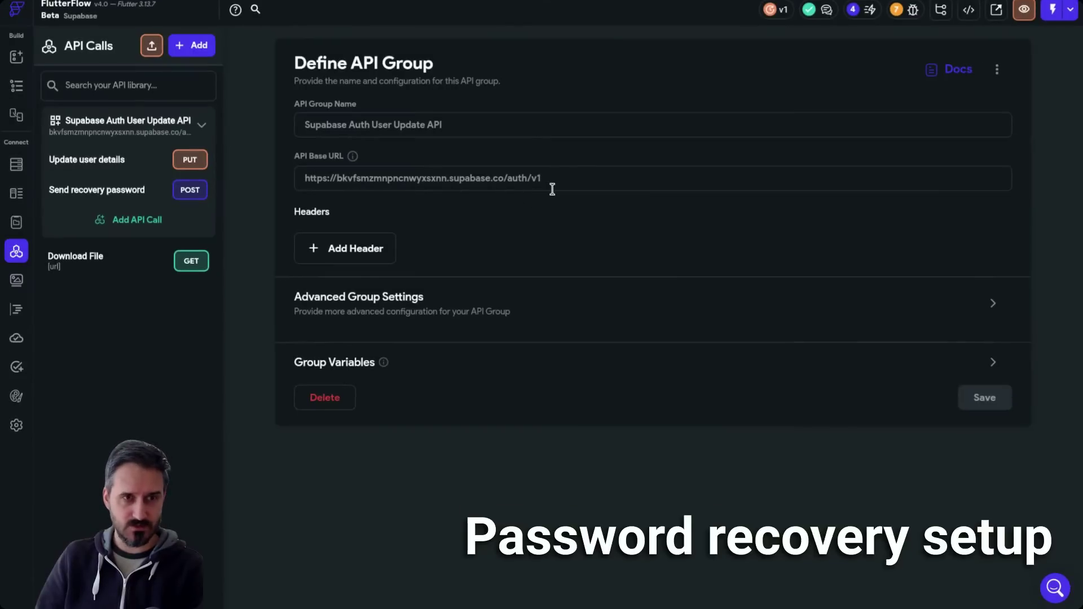
left_click_drag(561, 179, 527, 179)
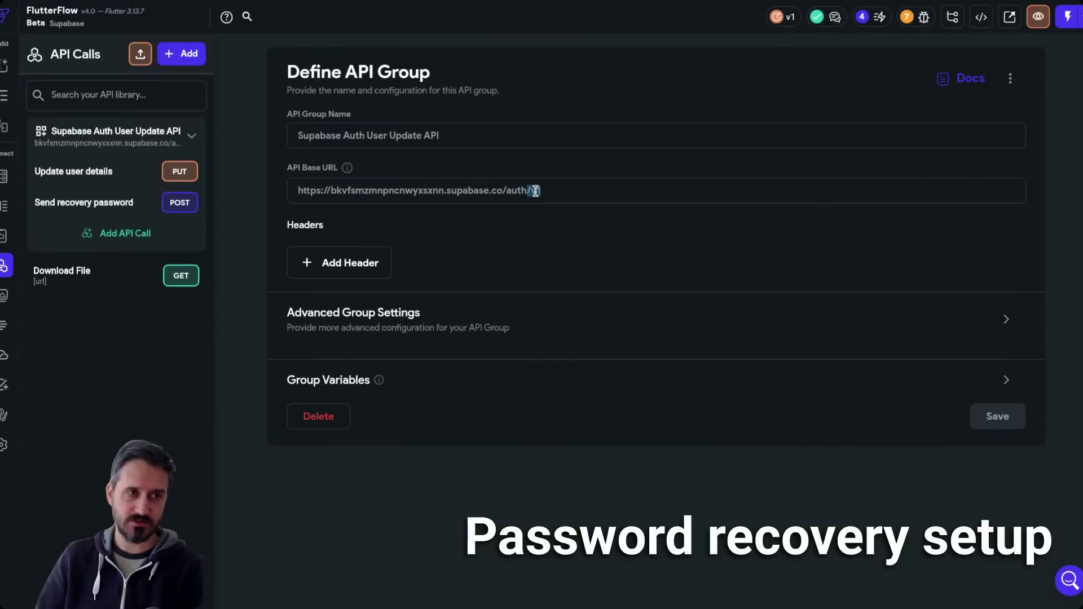
left_click(82, 173)
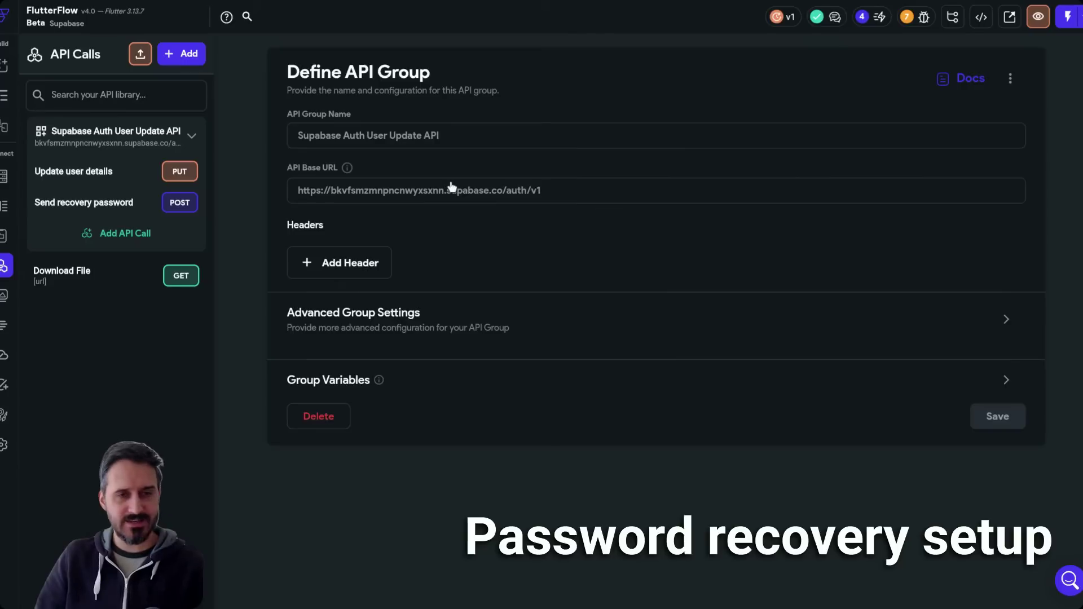
left_click_drag(697, 235, 655, 235)
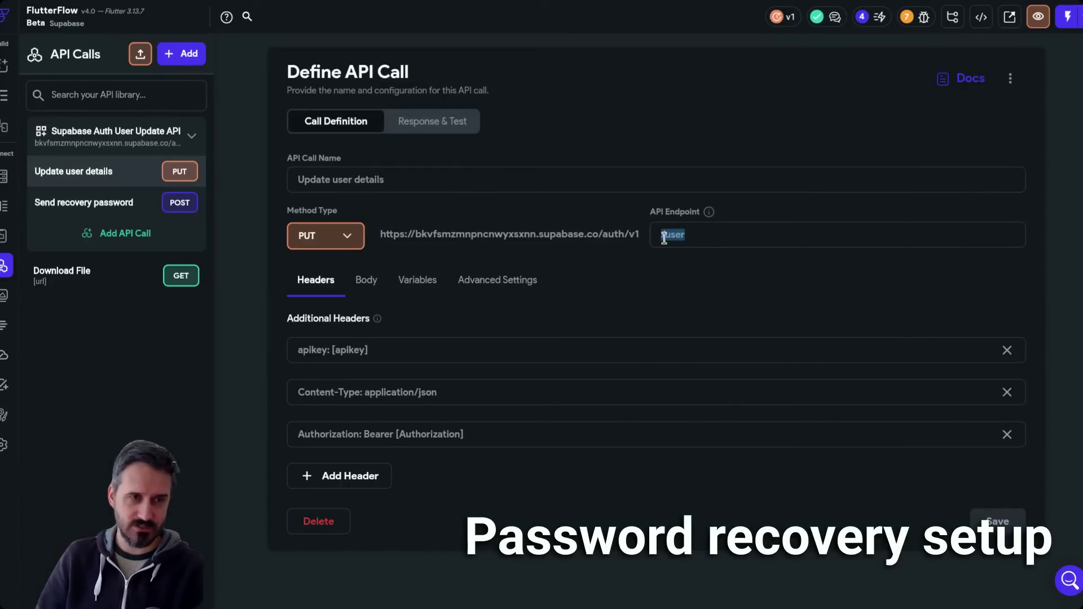
- Review the call's apikey, Content-Type and Authorization headers, then show its JSON body
left_click_drag(399, 181, 309, 180)
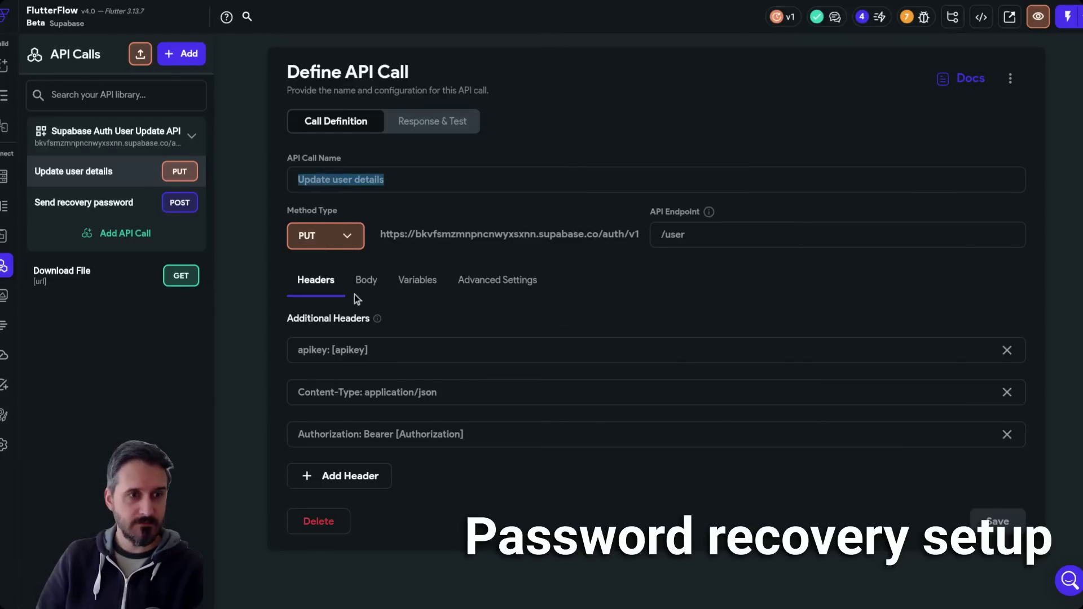
left_click_drag(365, 353, 281, 350)
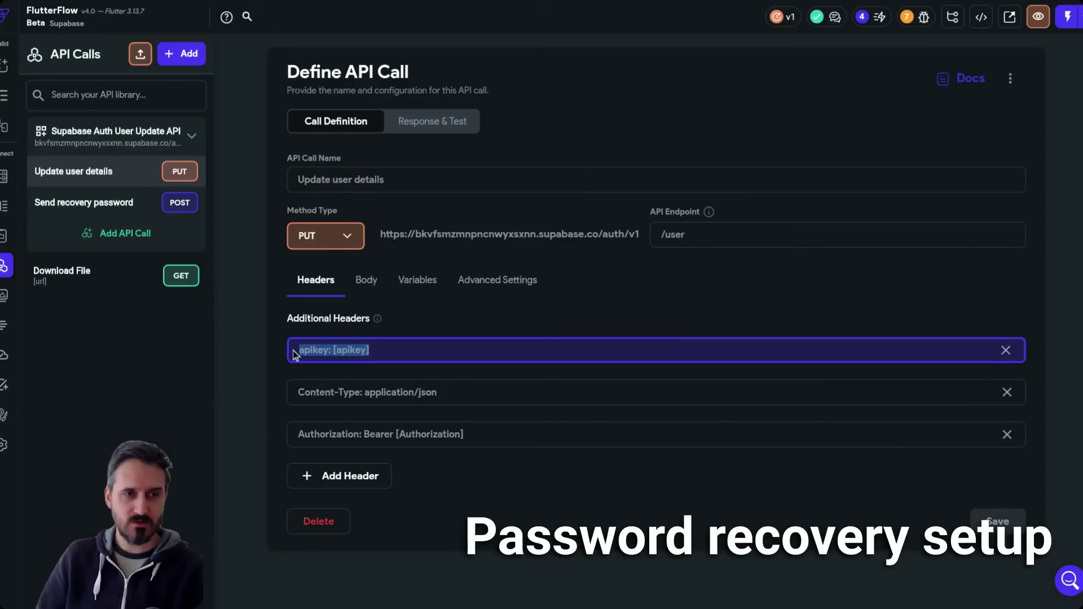
left_click(343, 352)
double_click(343, 352)
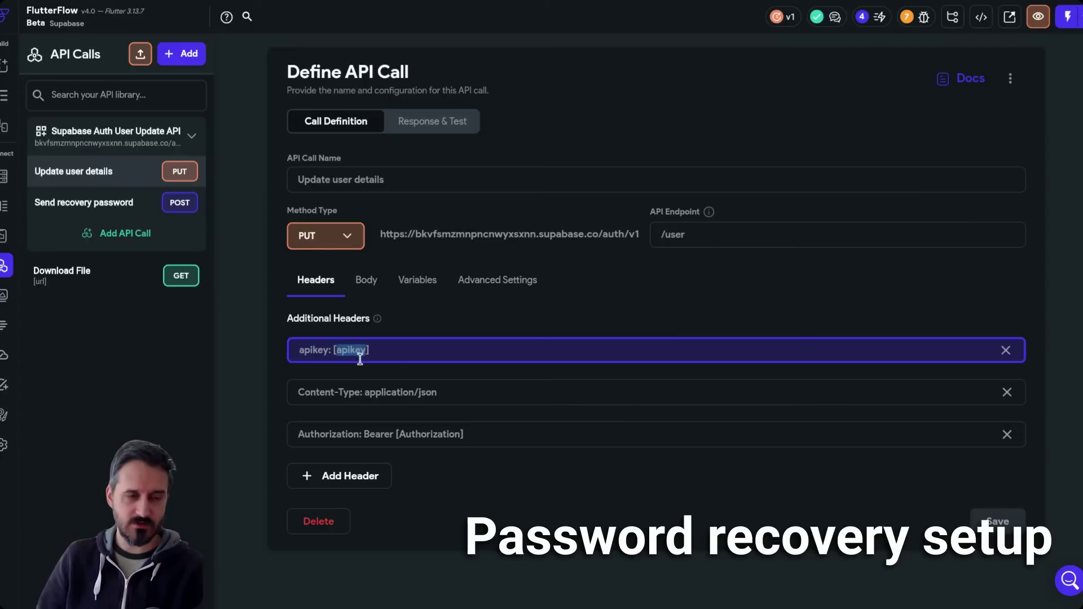
left_click(401, 353)
left_click_drag(305, 393, 448, 393)
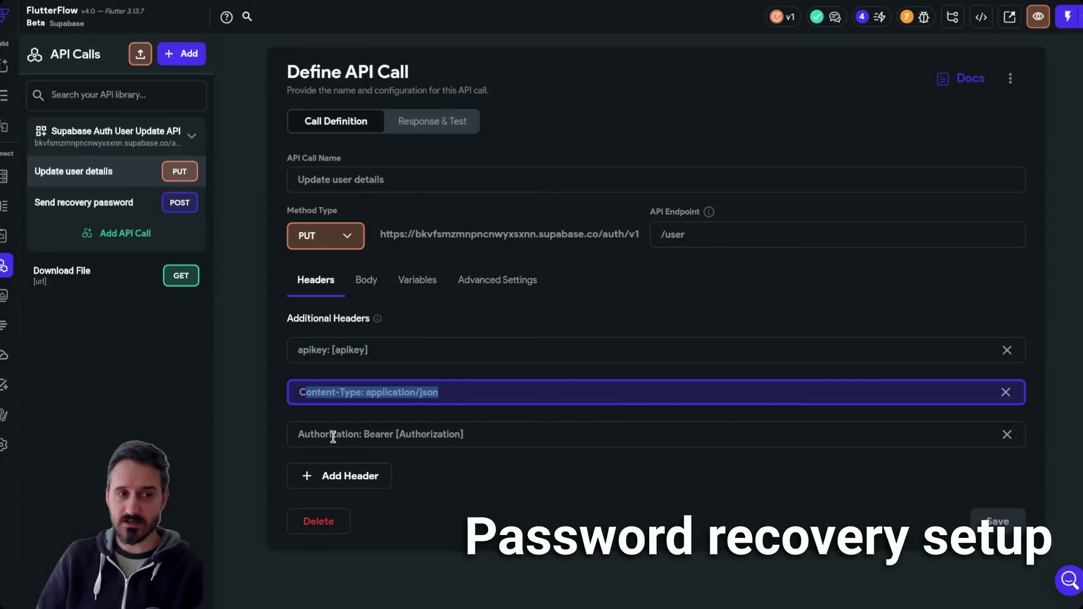
left_click_drag(310, 434, 455, 433)
double_click(448, 434)
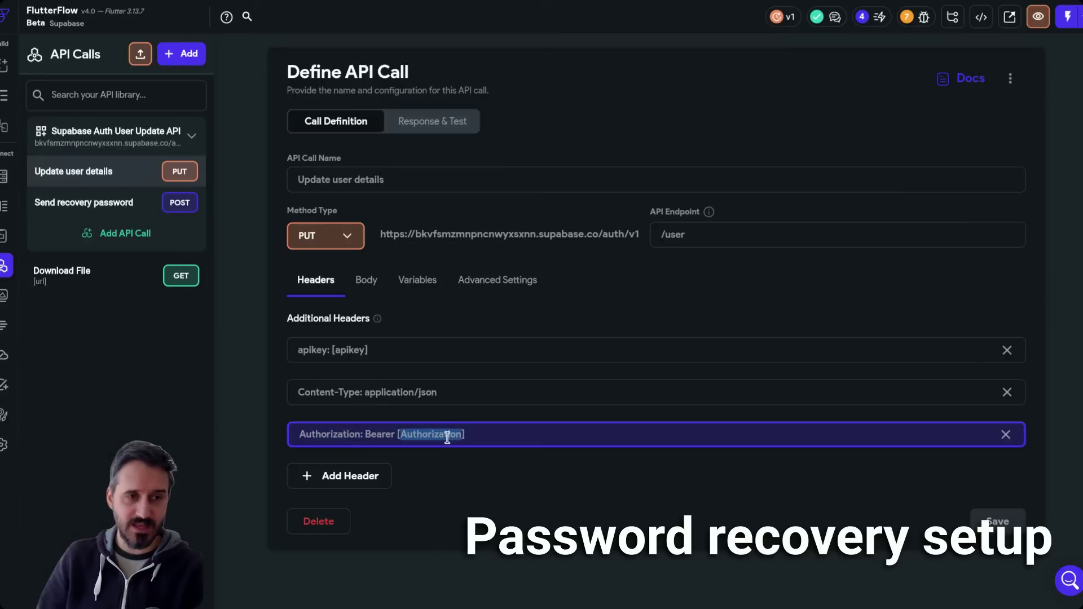
left_click(368, 282)
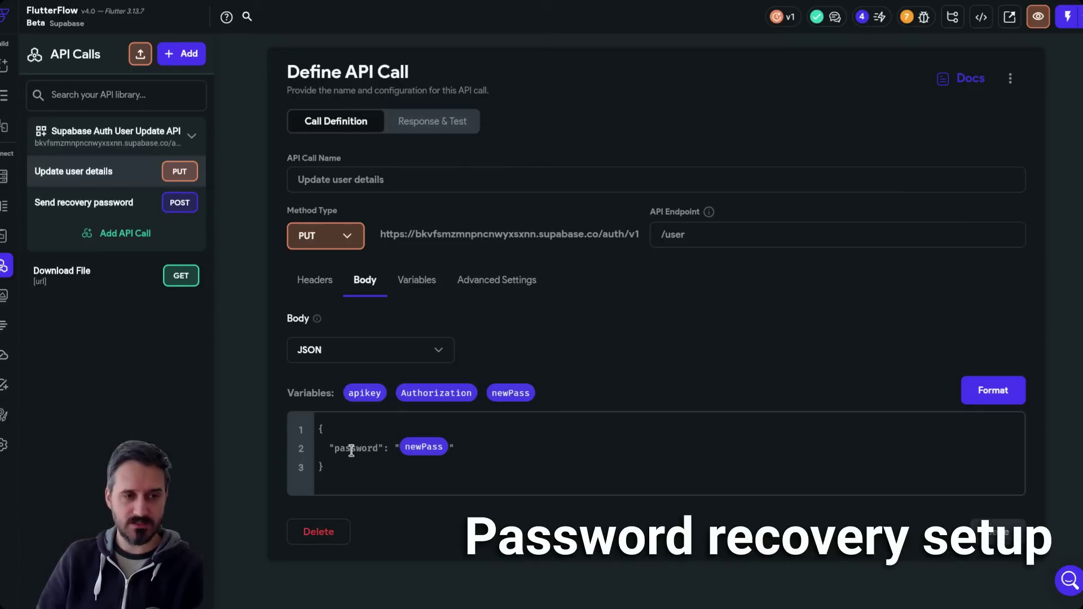
- Check the body's password line using newPass, then list the call's variables and select apikey
left_click_drag(329, 449, 478, 450)
left_click(488, 450)
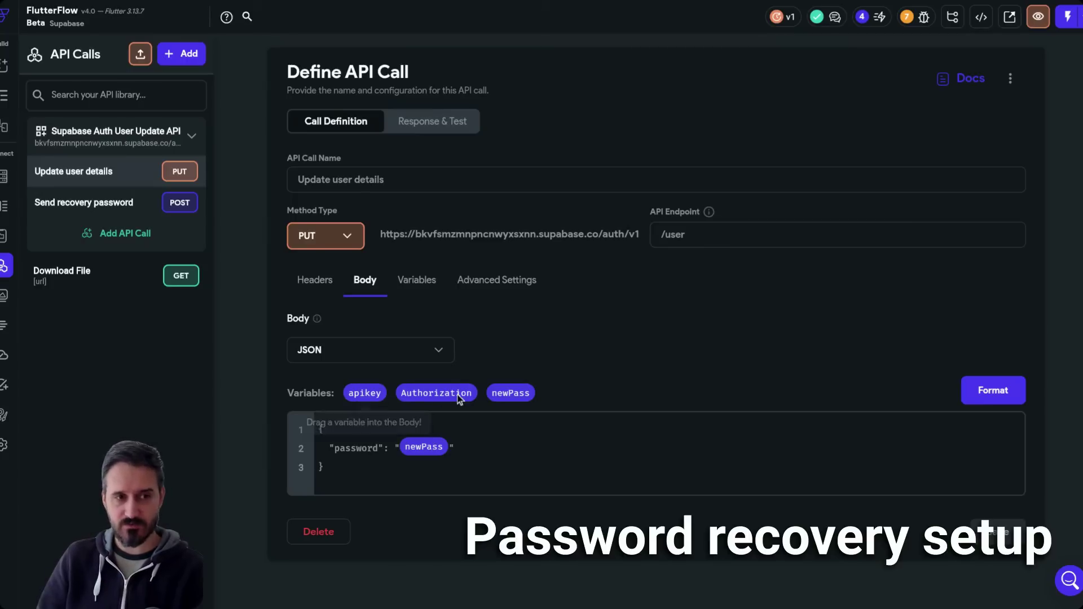
left_click(423, 283)
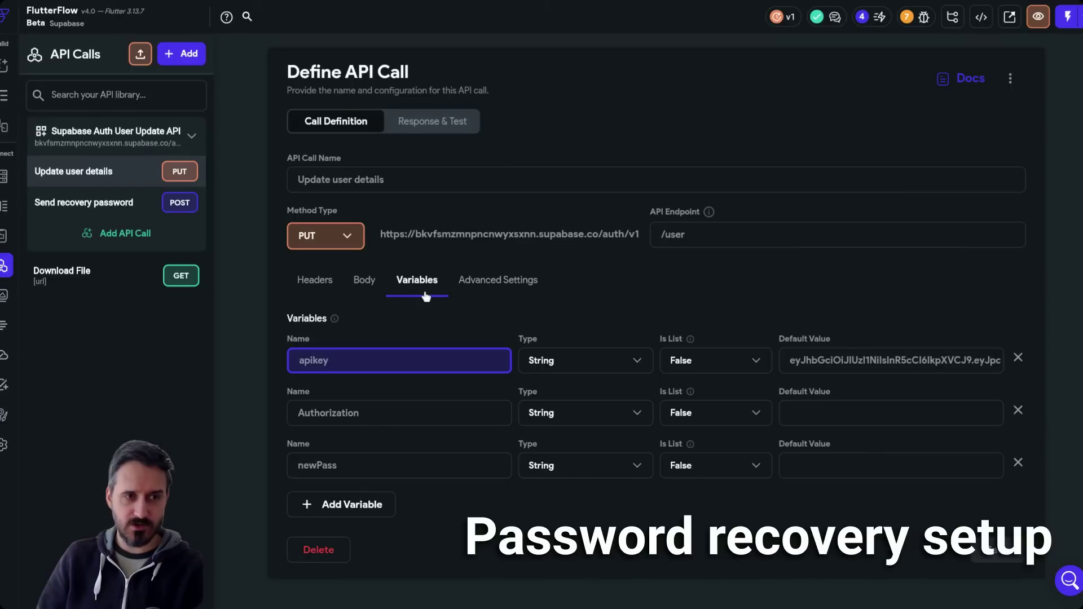
double_click(340, 364)
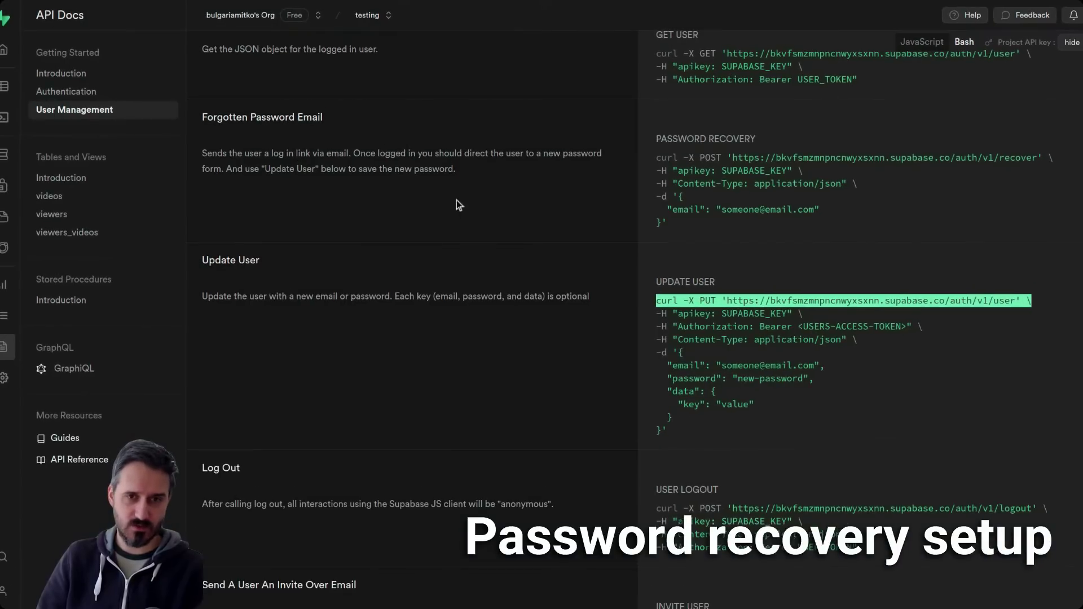
- Find the SUPABASE_KEY placeholder the apikey header expects in Supabase's Update User example
left_click(1072, 43)
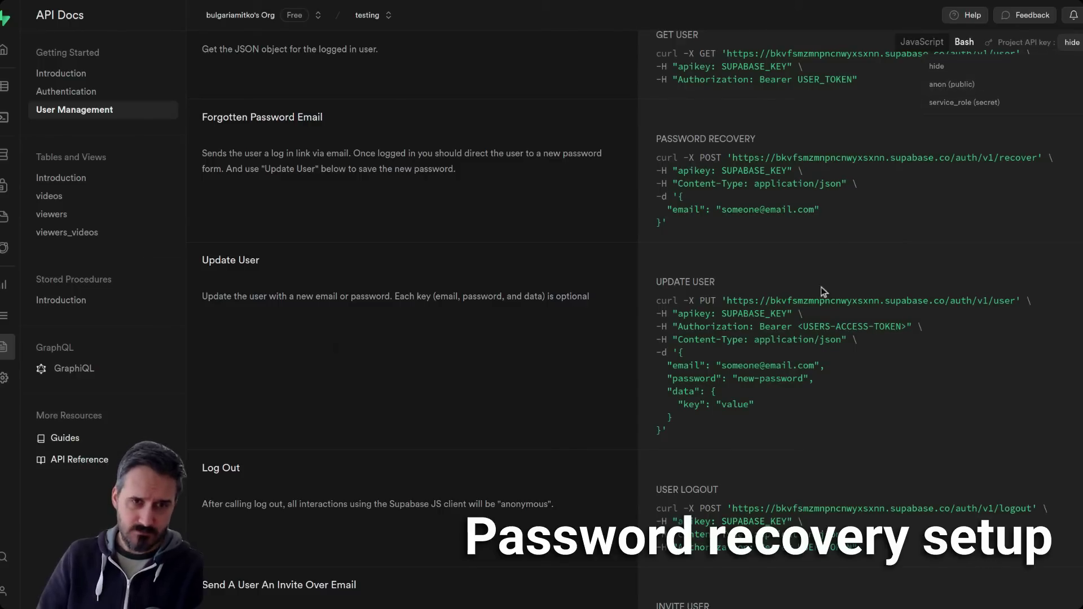
left_click(734, 324)
left_click_drag(722, 313, 785, 312)
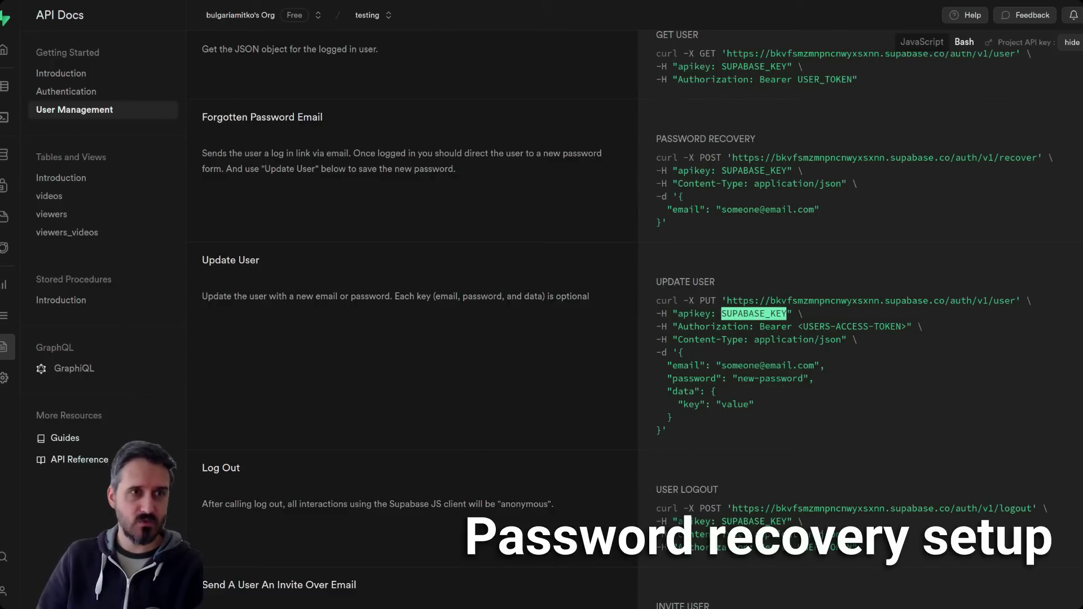
key("alt+Tab")
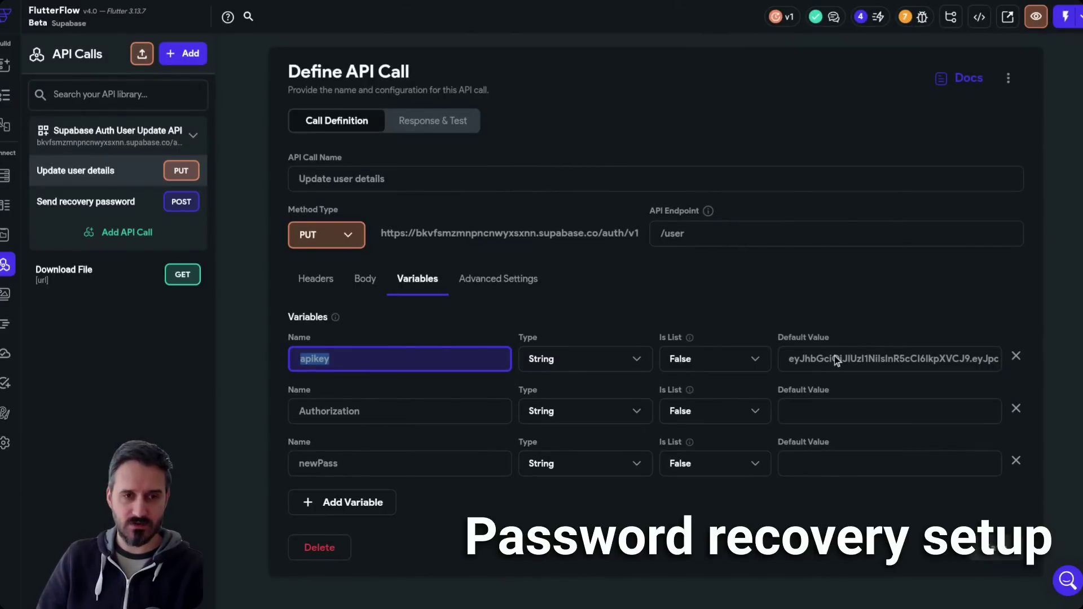
- Confirm apikey has a default key value, check the Authorization and newPass variables, and open Response & Test
left_click(819, 360)
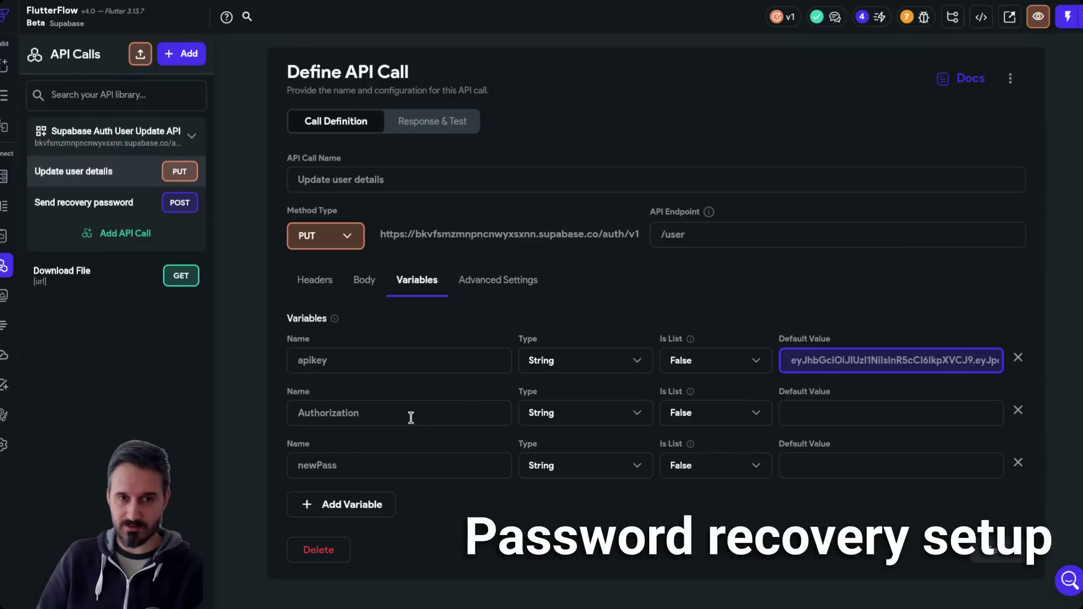
left_click(382, 416)
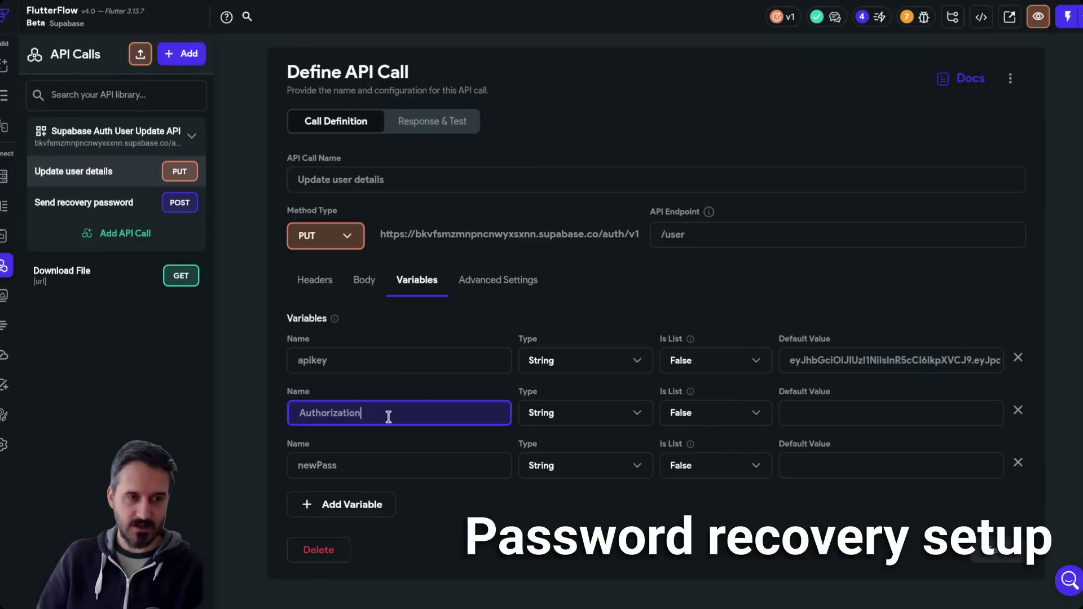
left_click_drag(387, 416, 284, 406)
left_click_drag(329, 466, 287, 466)
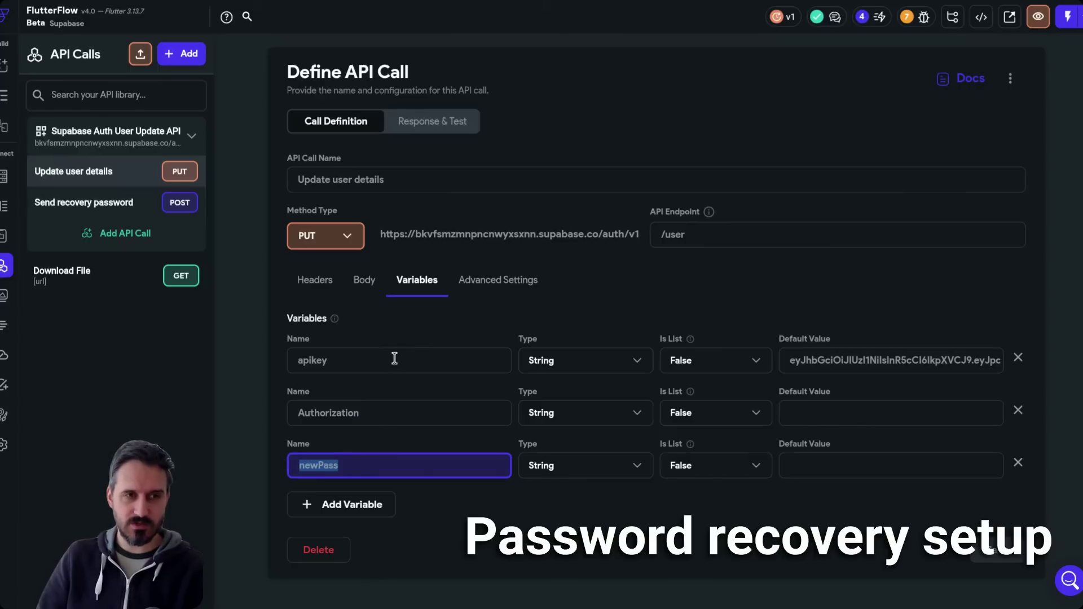
left_click(448, 124)
left_click(449, 126)
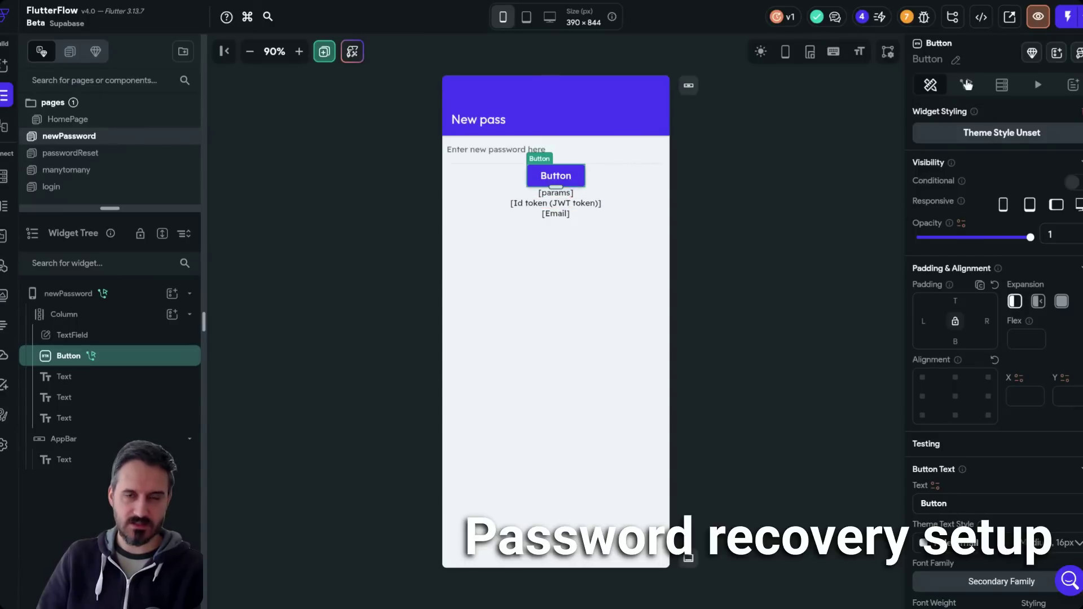
- In the button's action flow, keep the Authorization variable set to the Id token (JWT token)
left_click(966, 85)
left_click(1050, 163)
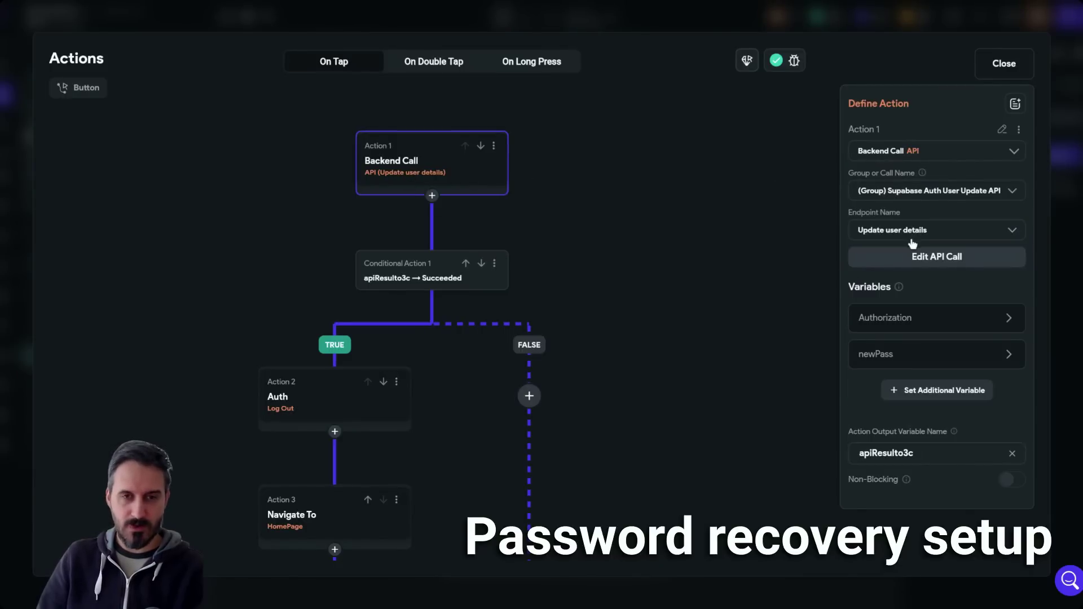
left_click(896, 326)
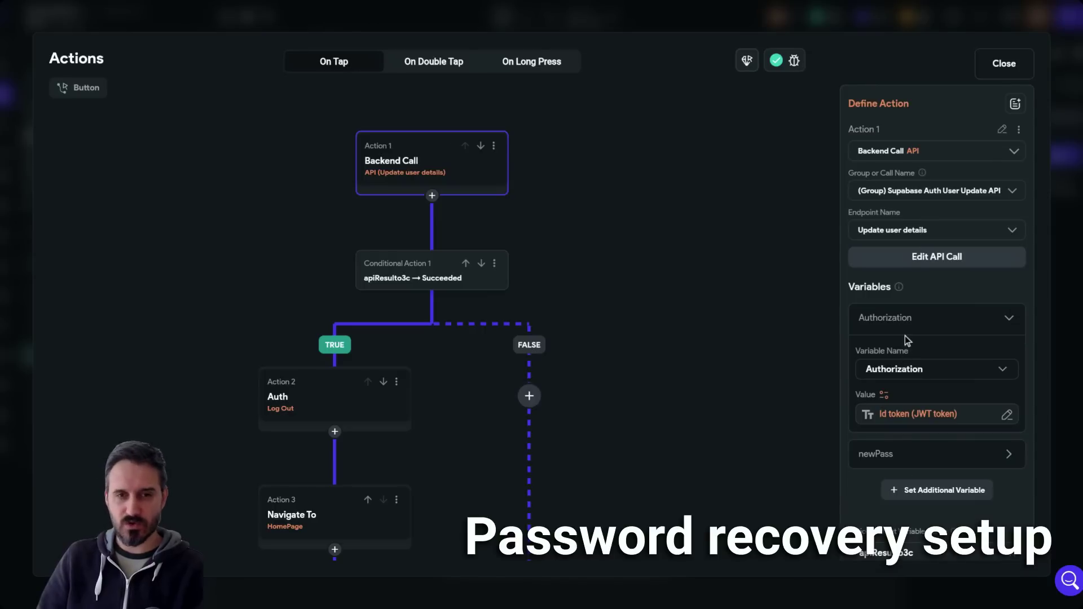
left_click(903, 416)
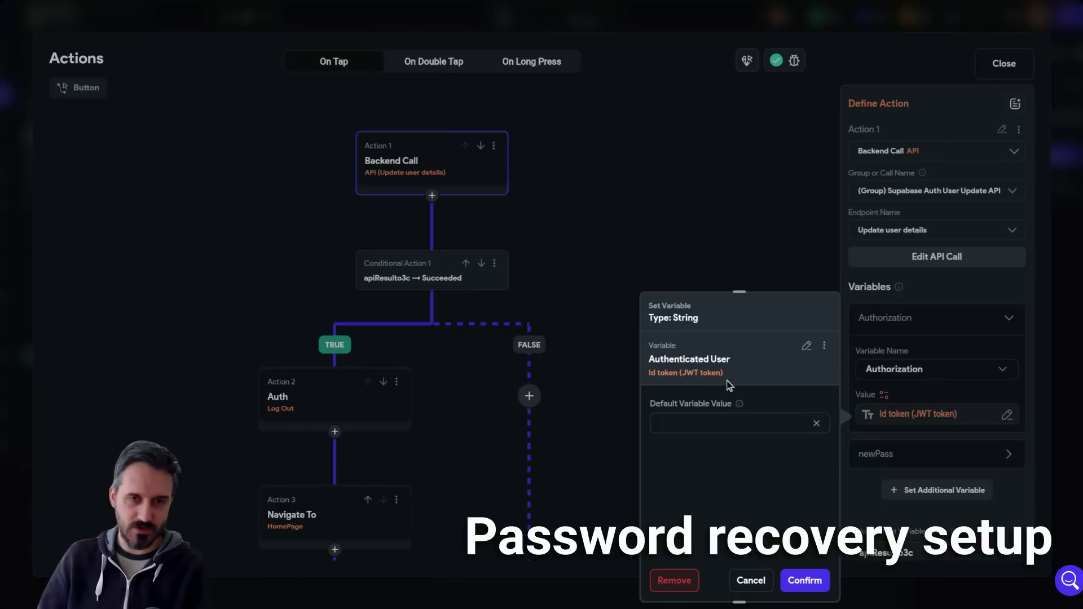
left_click(806, 347)
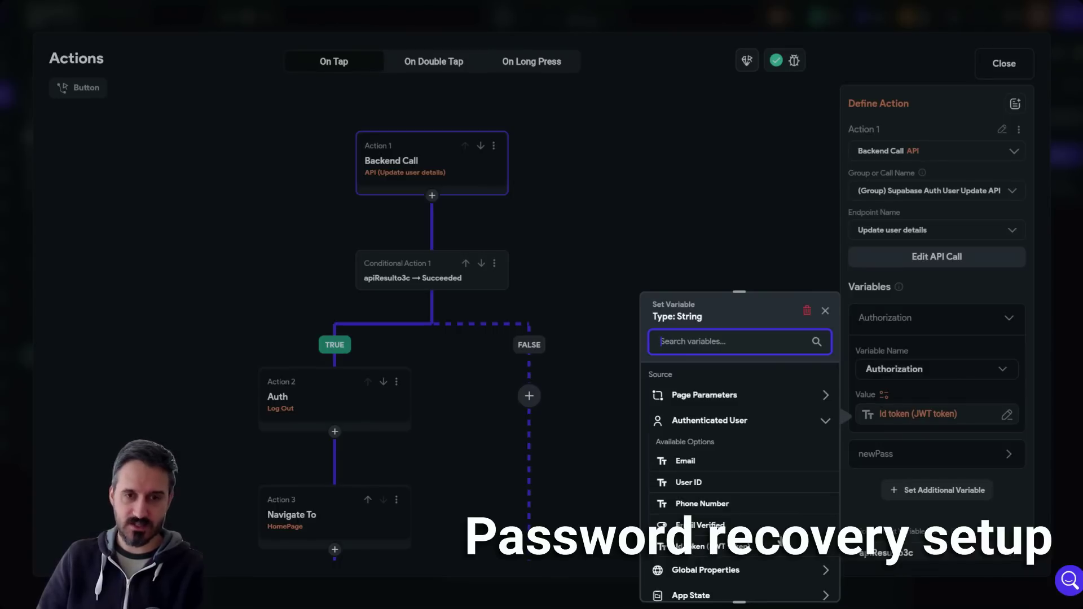
left_click(745, 549)
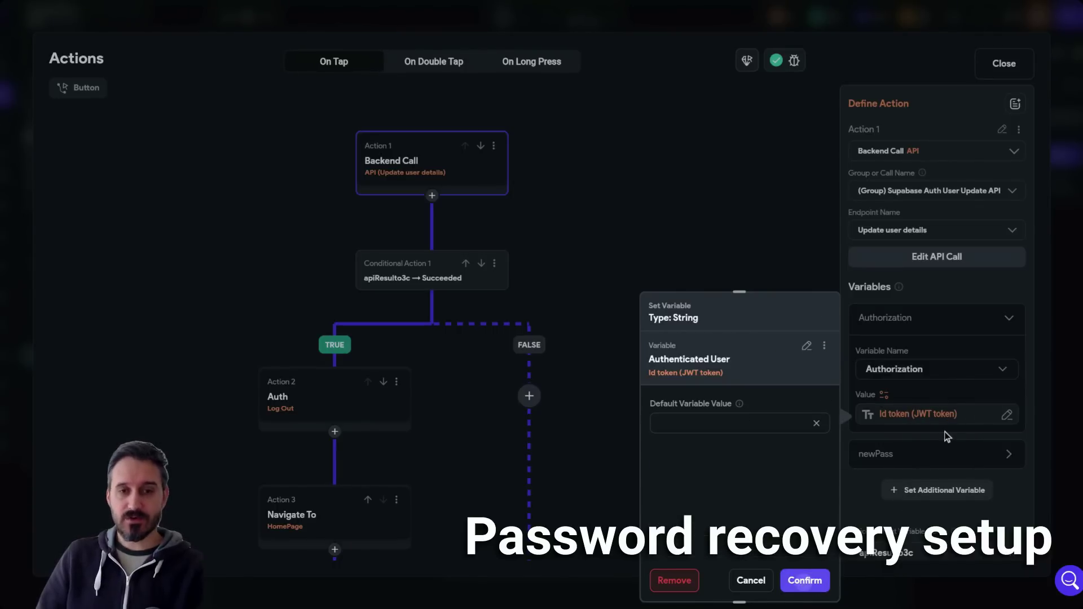
- Set the newPass variable to the TextField 'Enter new password here' and confirm
left_click(883, 454)
scroll(895, 457, "down", 1)
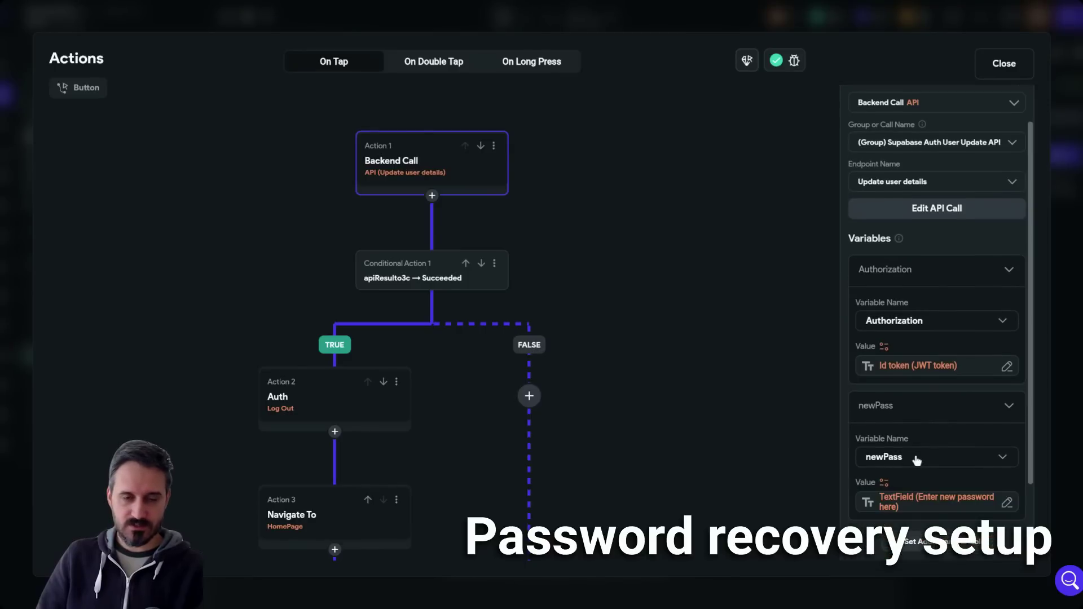
left_click(915, 504)
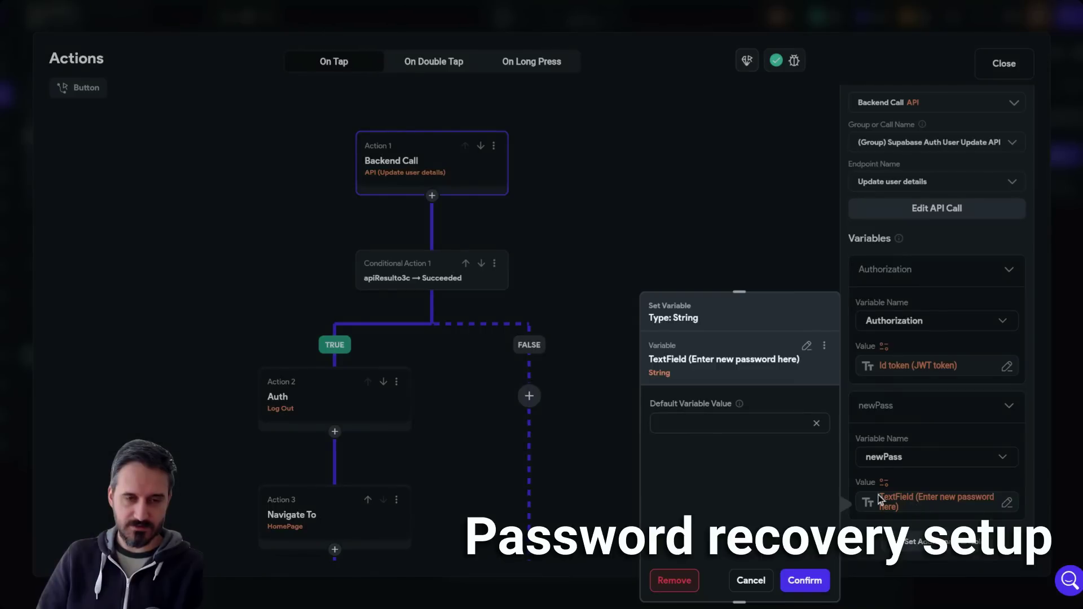
left_click(807, 347)
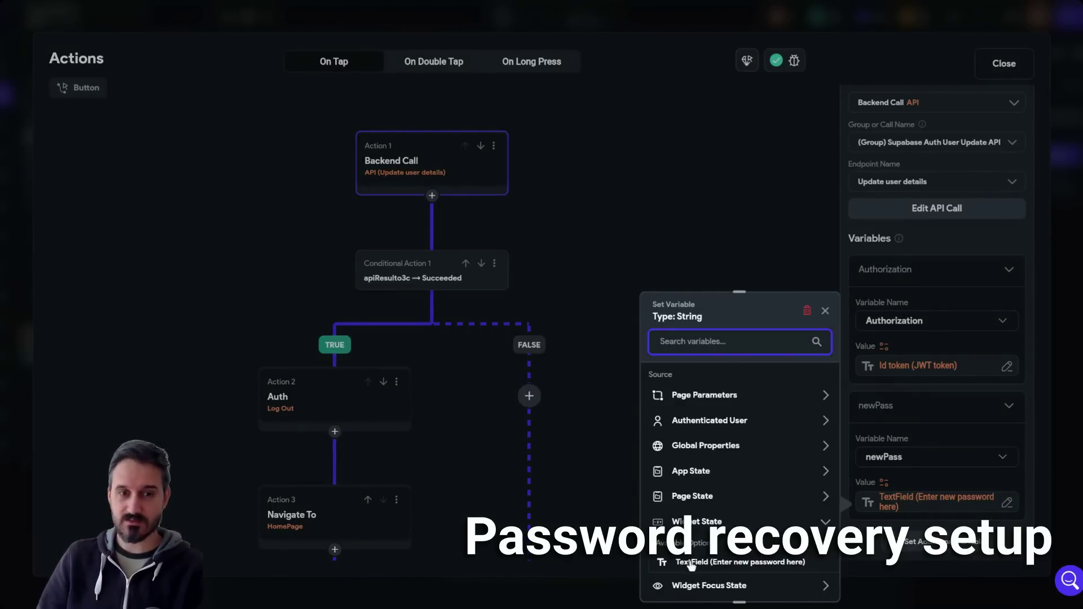
left_click(724, 567)
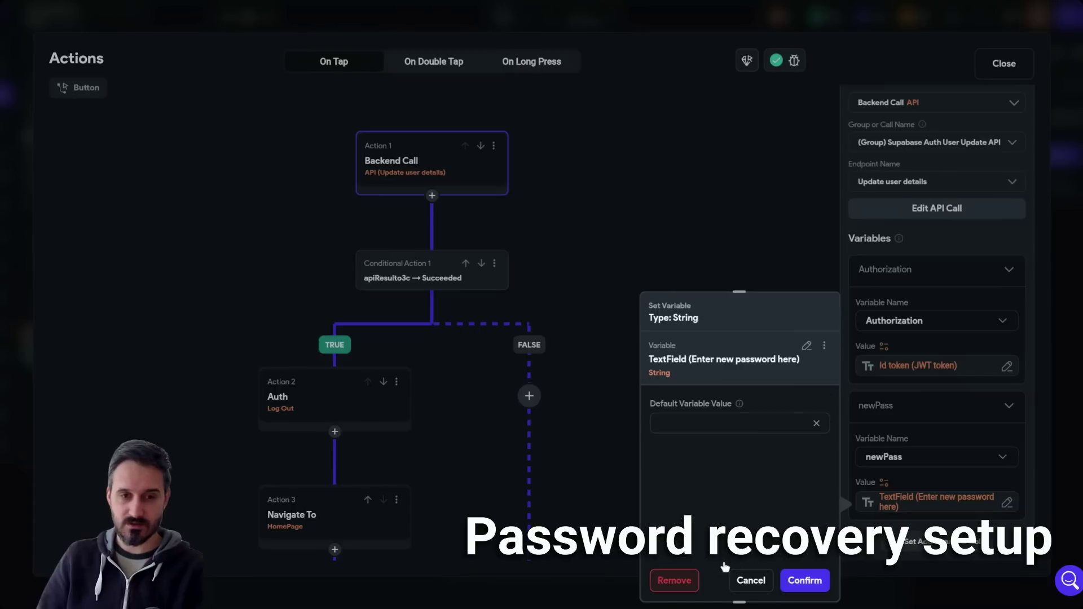
left_click(796, 582)
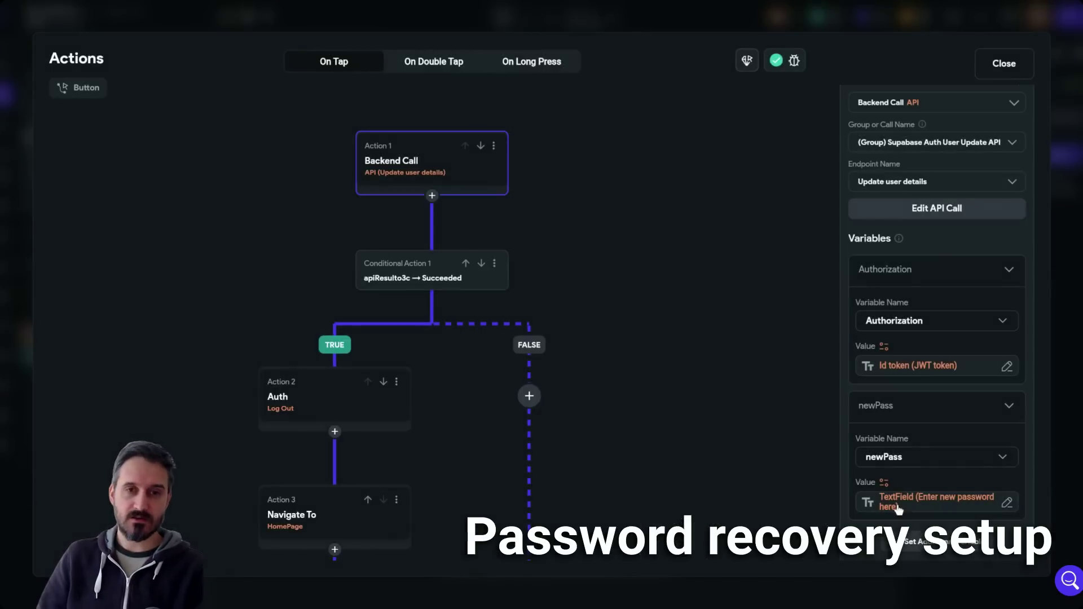
- Recheck the Authorization Id token value, then close the action flow editor
left_click(934, 377)
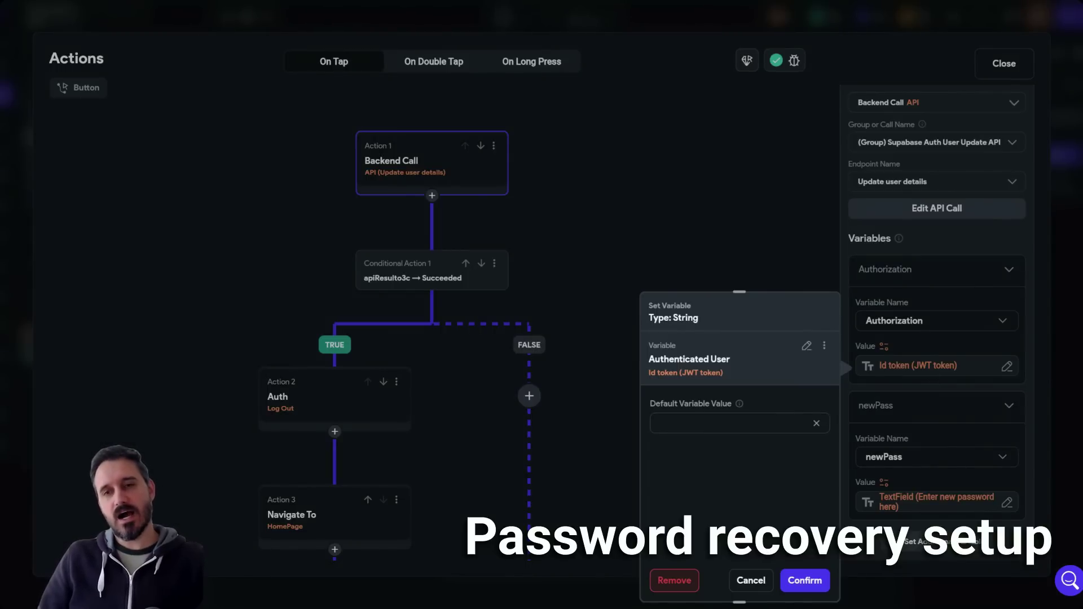
left_click(783, 188)
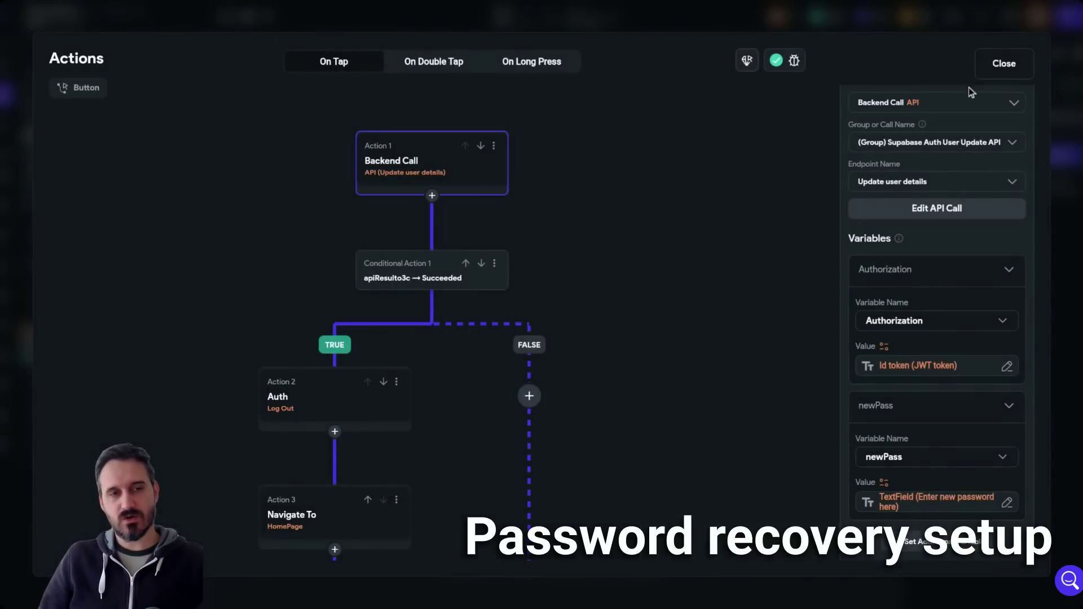
left_click(1003, 63)
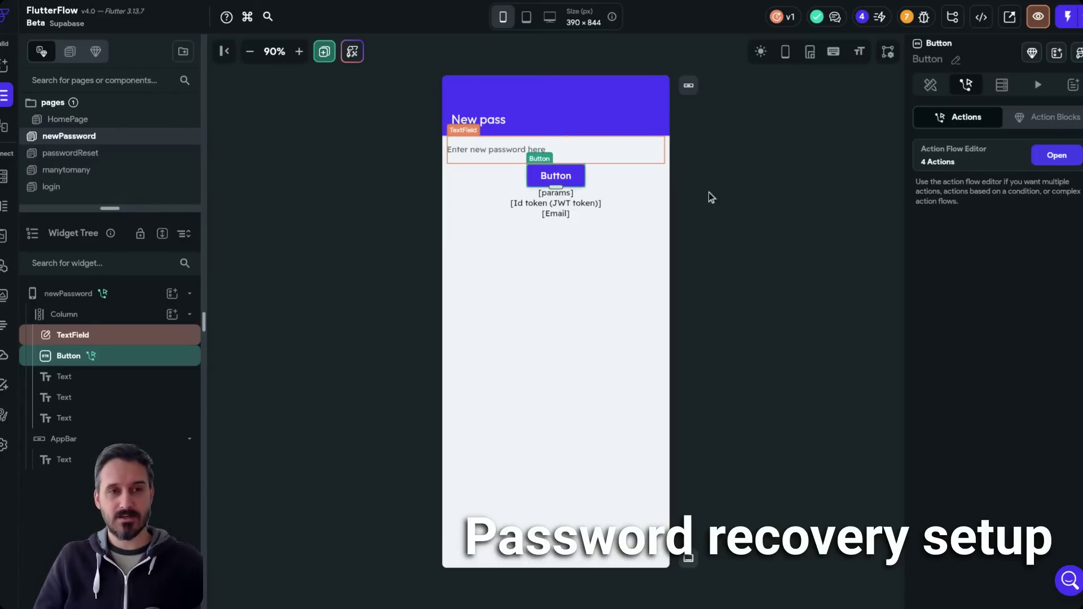
- Review the flow's Authorization variable, Log Out action, success condition and HomePage navigation
left_click(1062, 156)
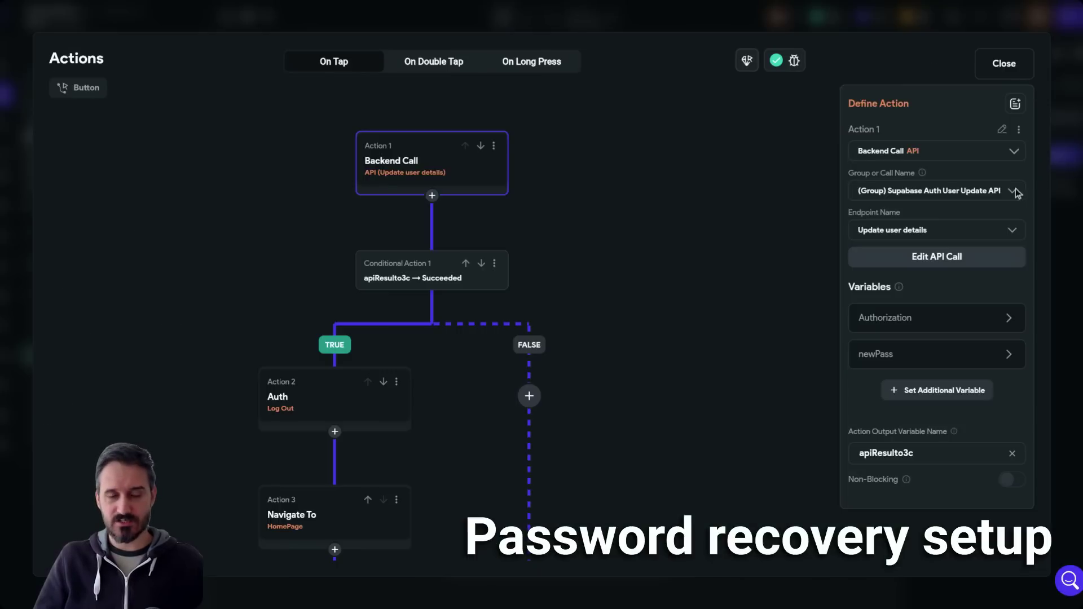
left_click(898, 318)
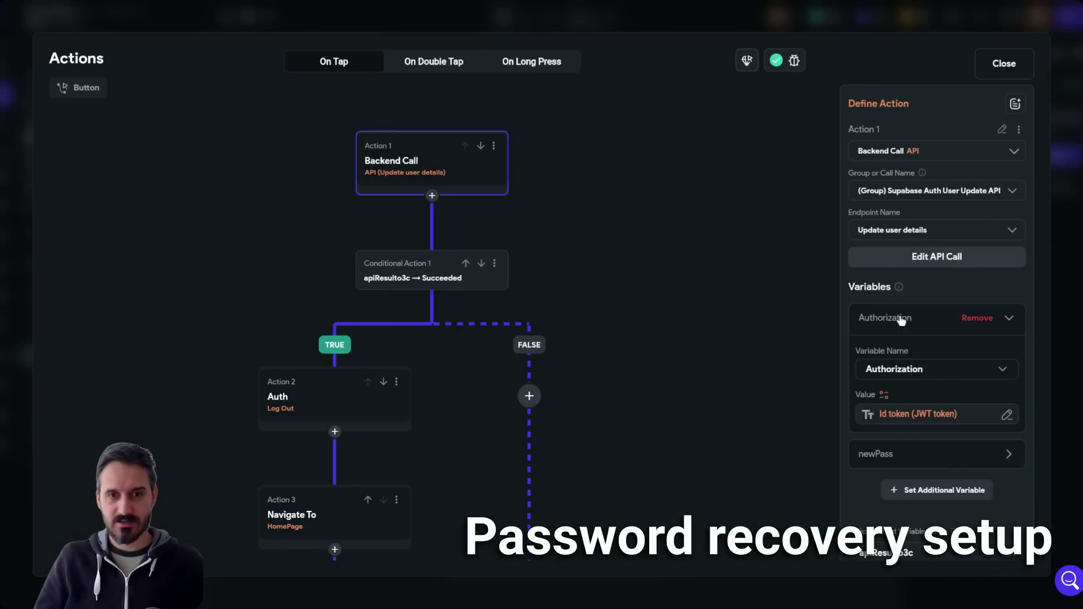
left_click(929, 418)
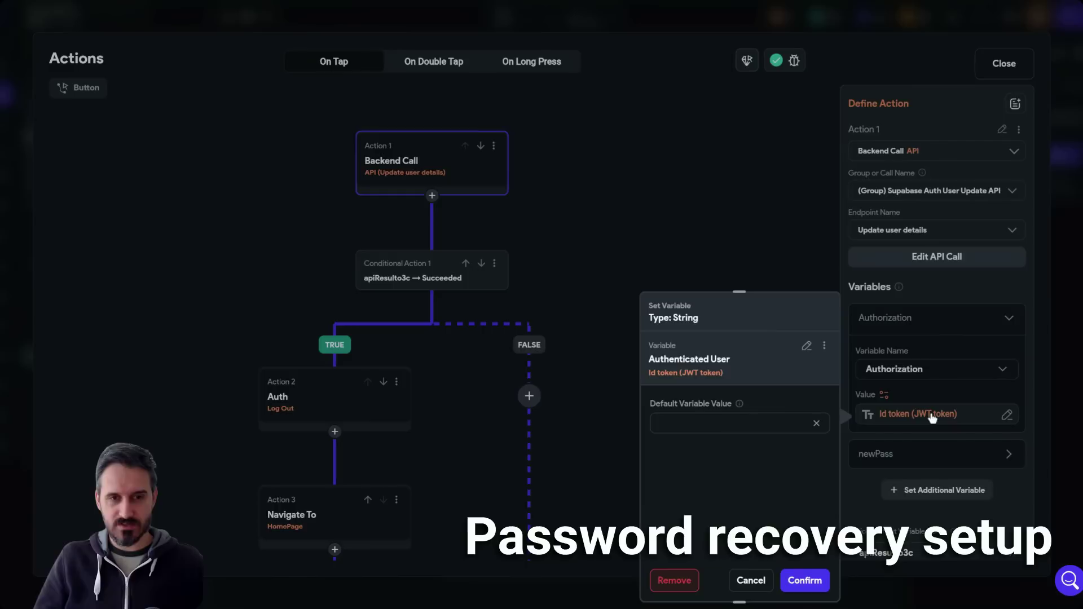
left_click(807, 347)
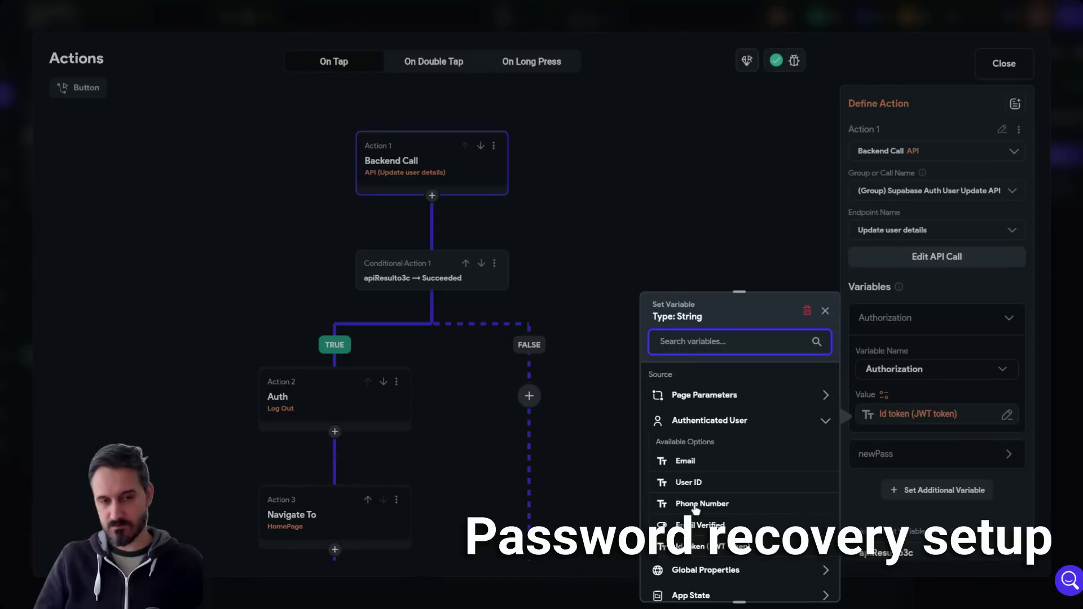
left_click(928, 394)
left_click(313, 396)
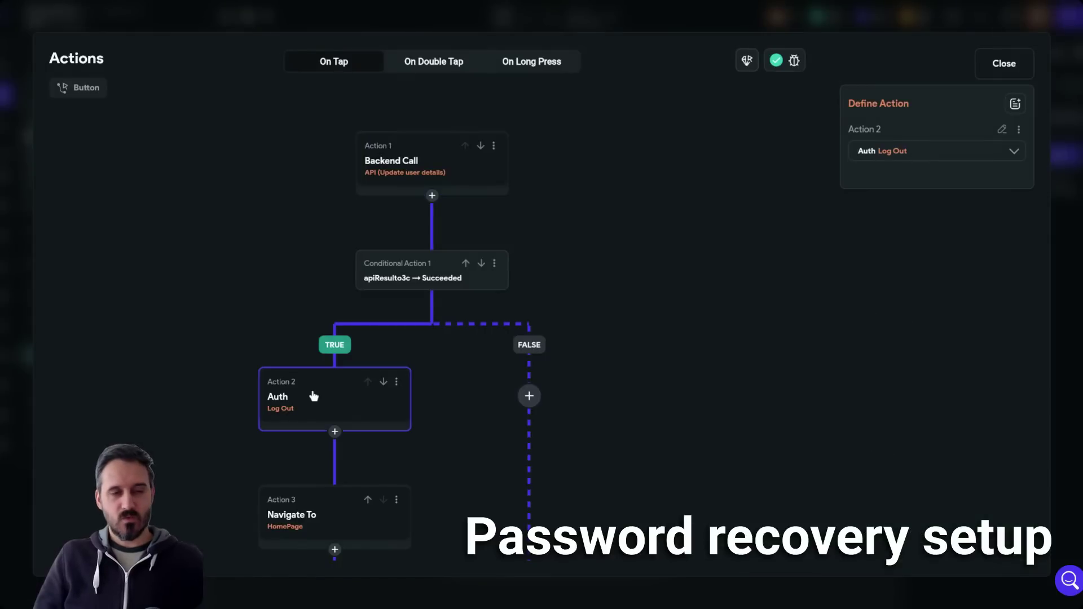
left_click(433, 273)
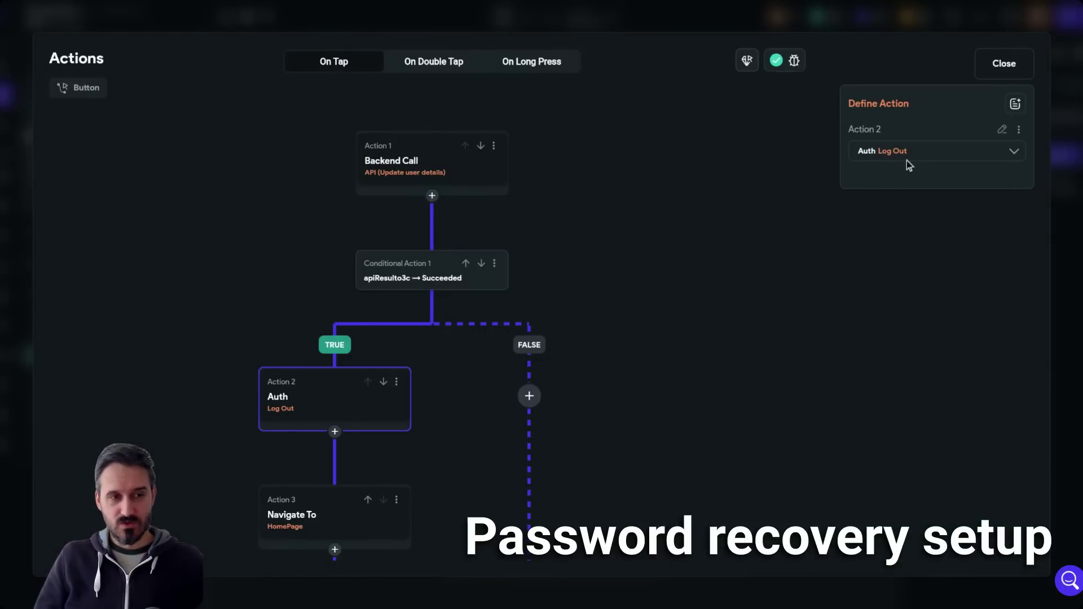
left_click(310, 527)
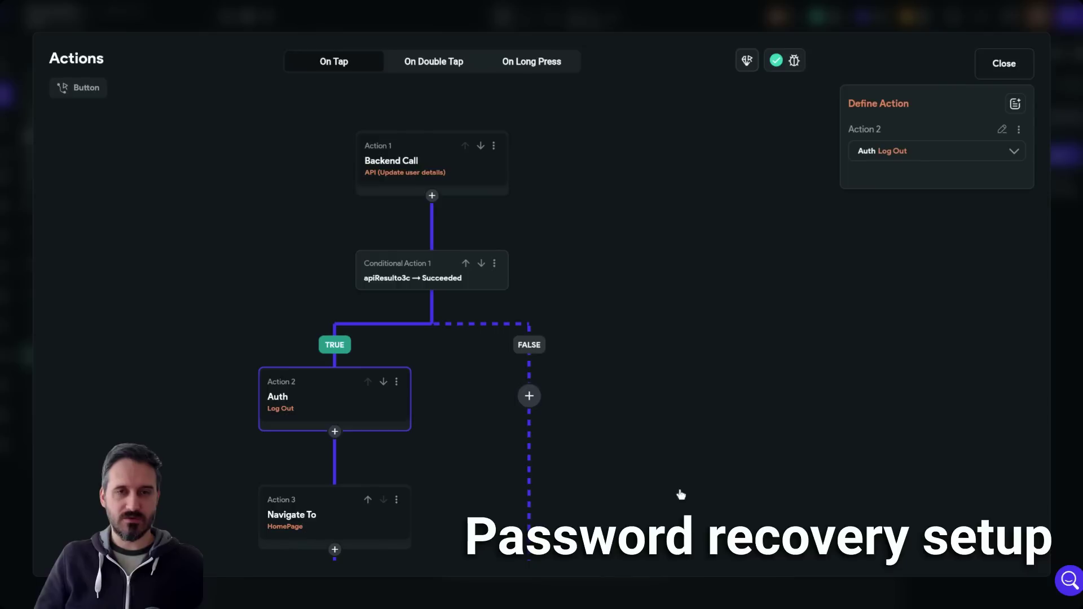
scroll(646, 450, "down", 4)
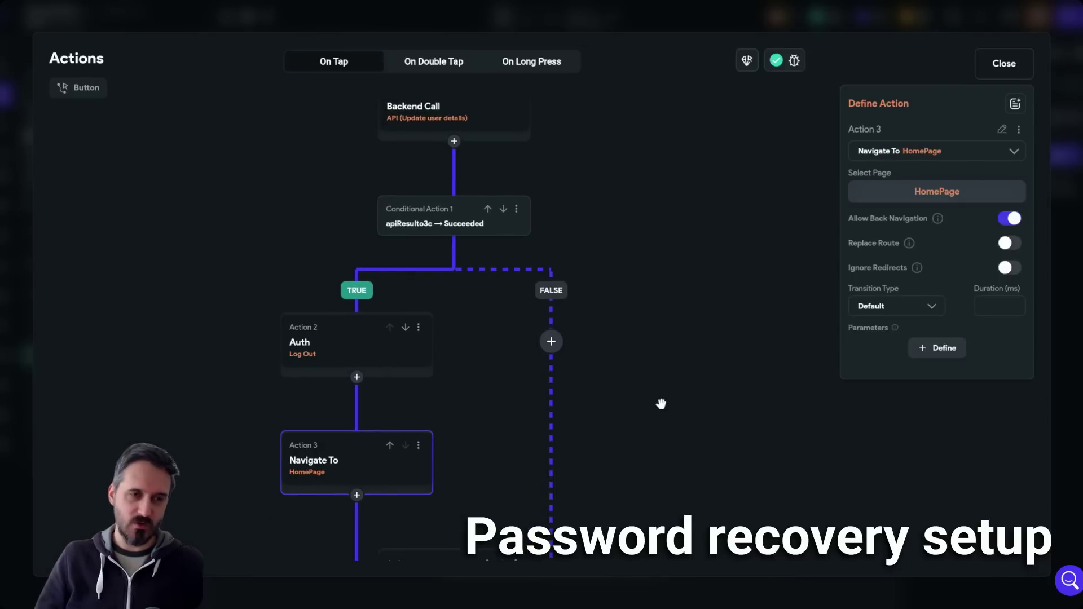
scroll(658, 345, "down", 1)
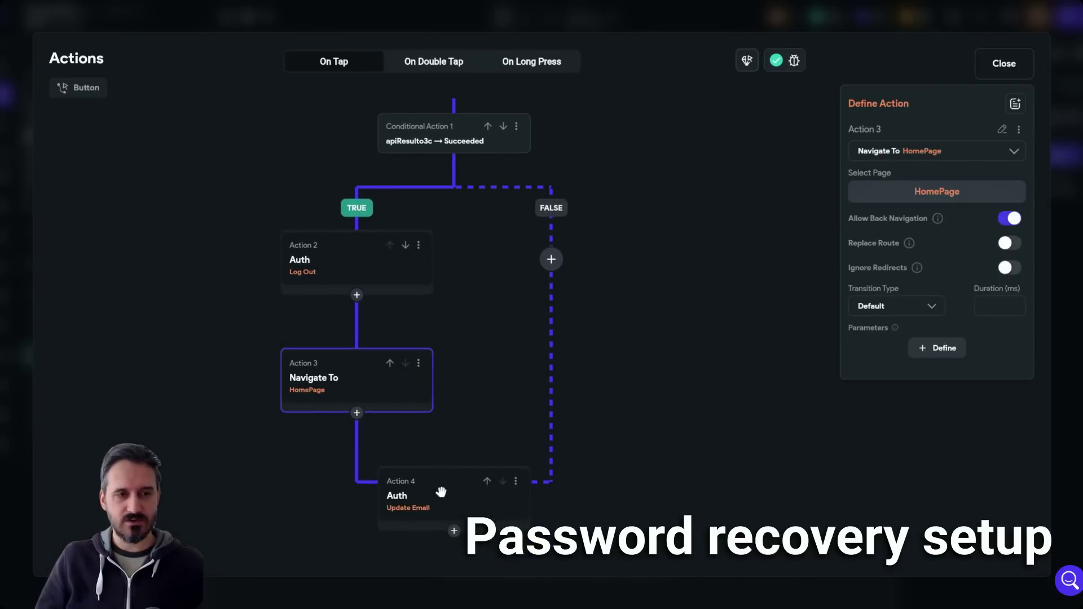
- Delete the leftover Auth Update Email action and close the action flow editor
left_click(497, 500)
left_click(515, 484)
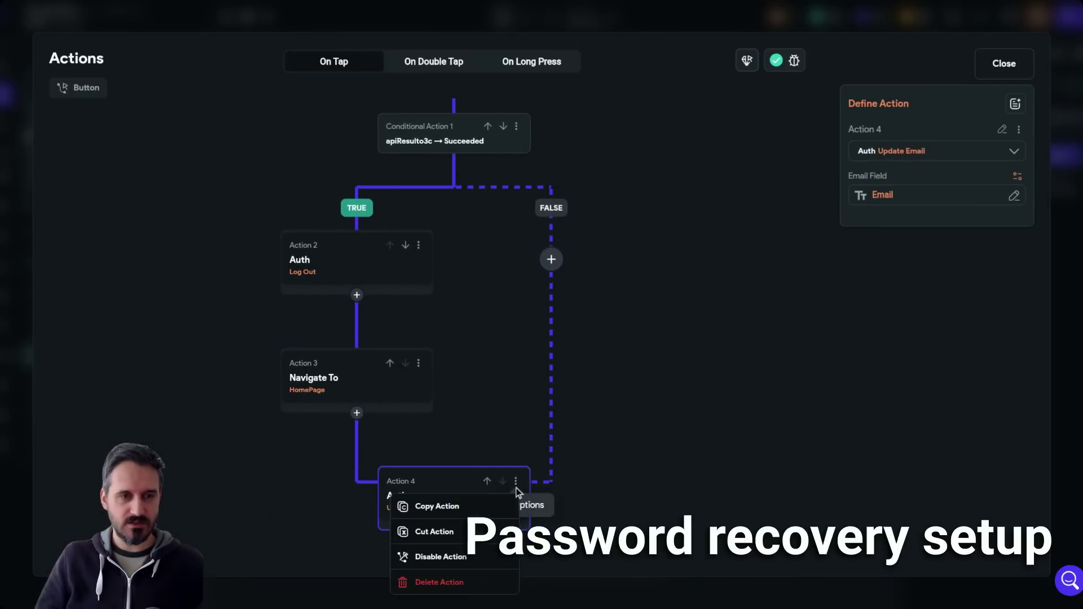
left_click(462, 583)
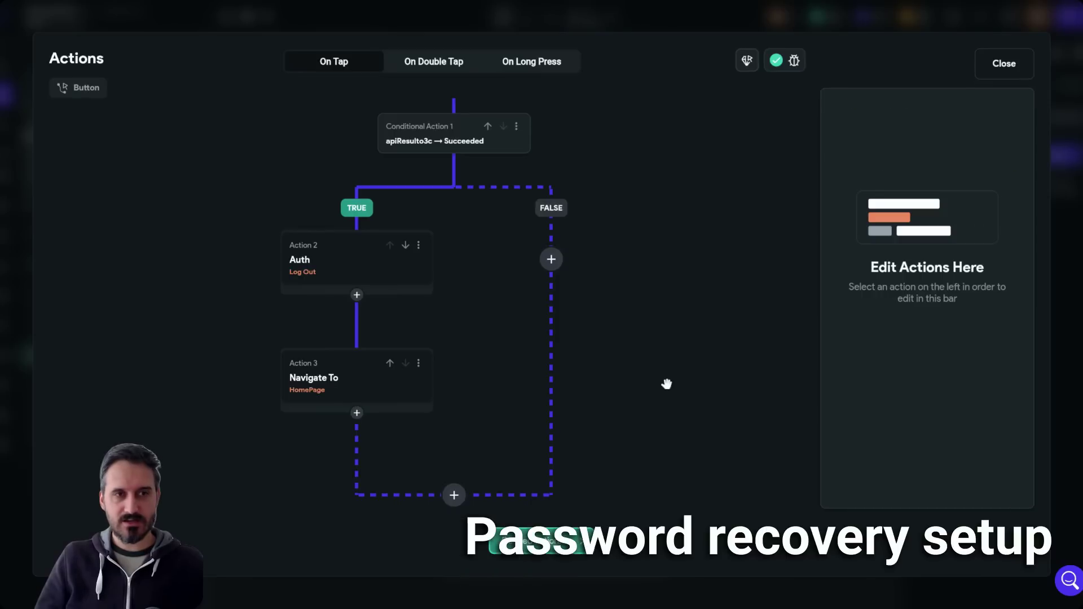
scroll(667, 427, "up", 2)
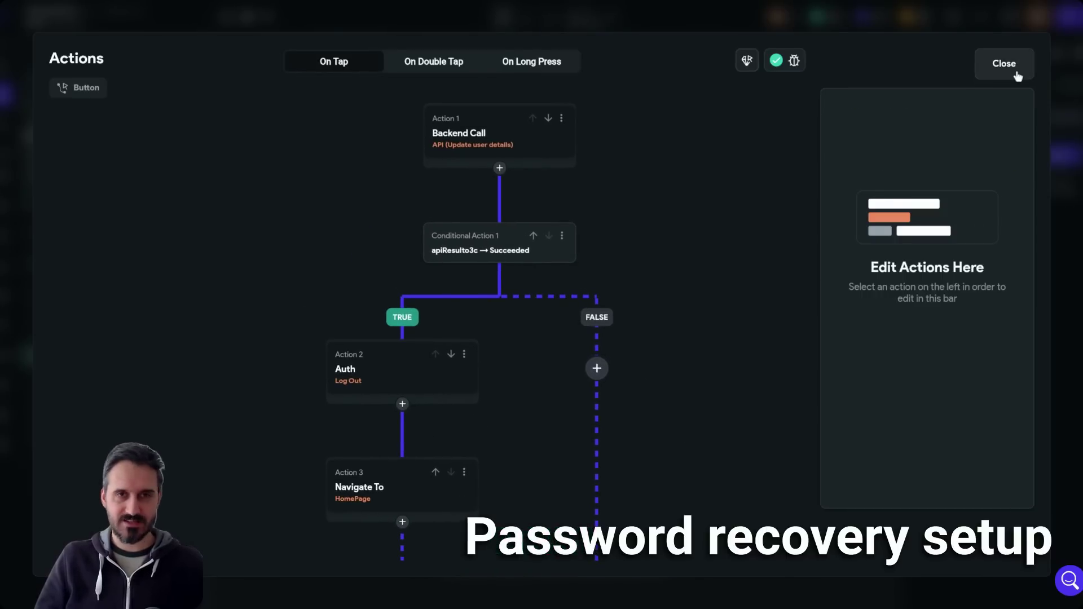
left_click(1004, 64)
left_click(746, 287)
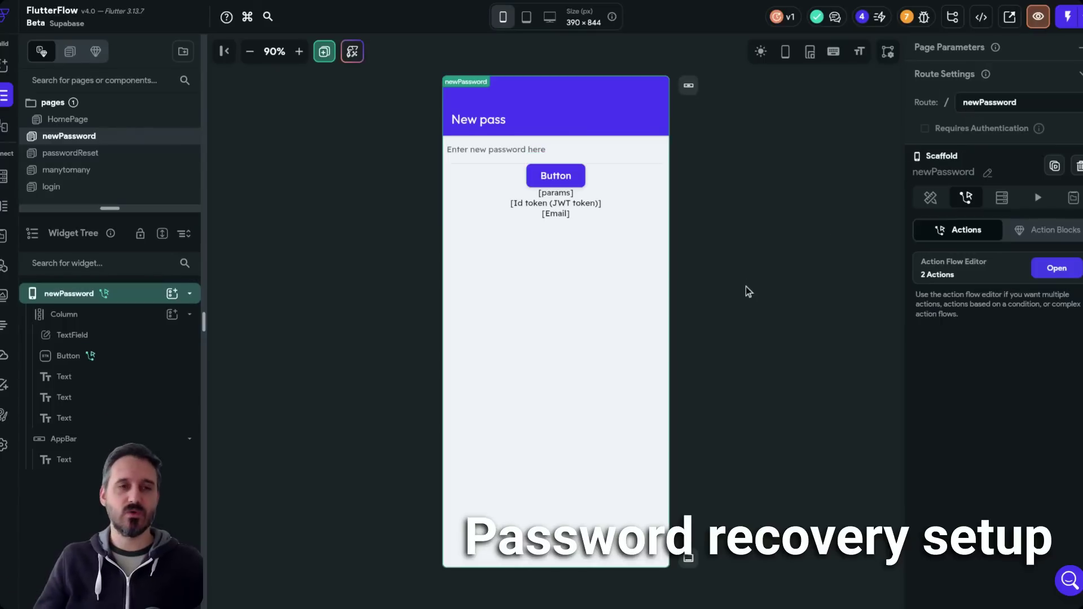
left_click(583, 207)
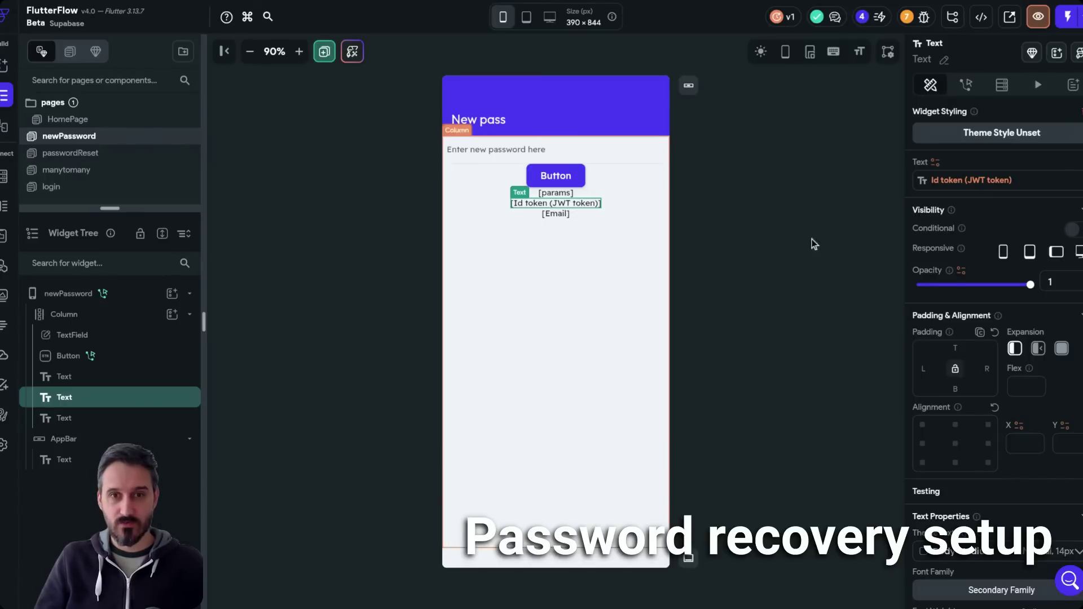
left_click(1008, 181)
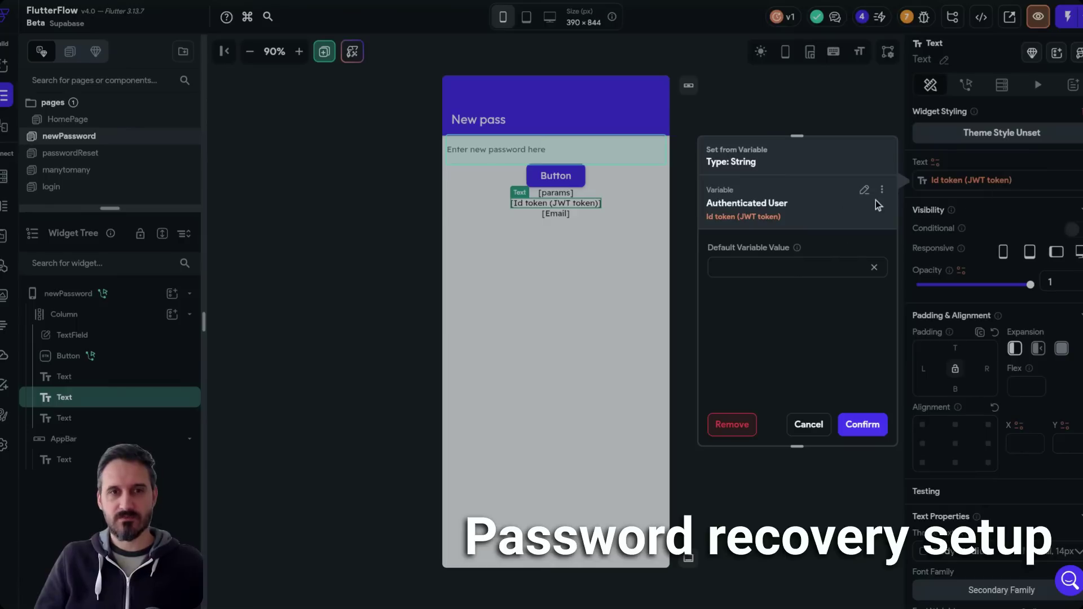
left_click(866, 191)
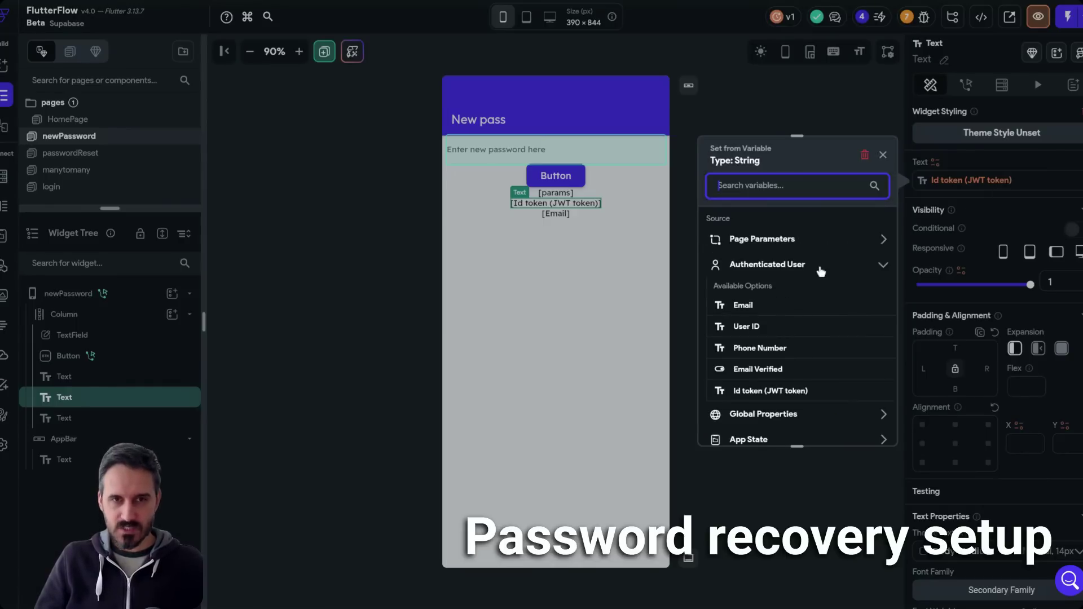
left_click(865, 107)
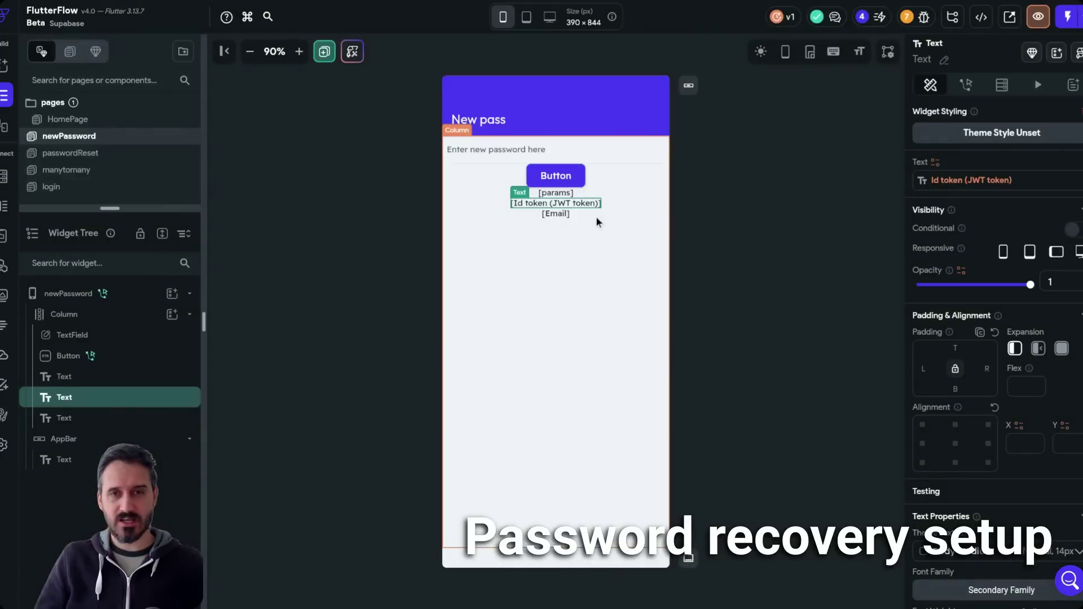
left_click(556, 214)
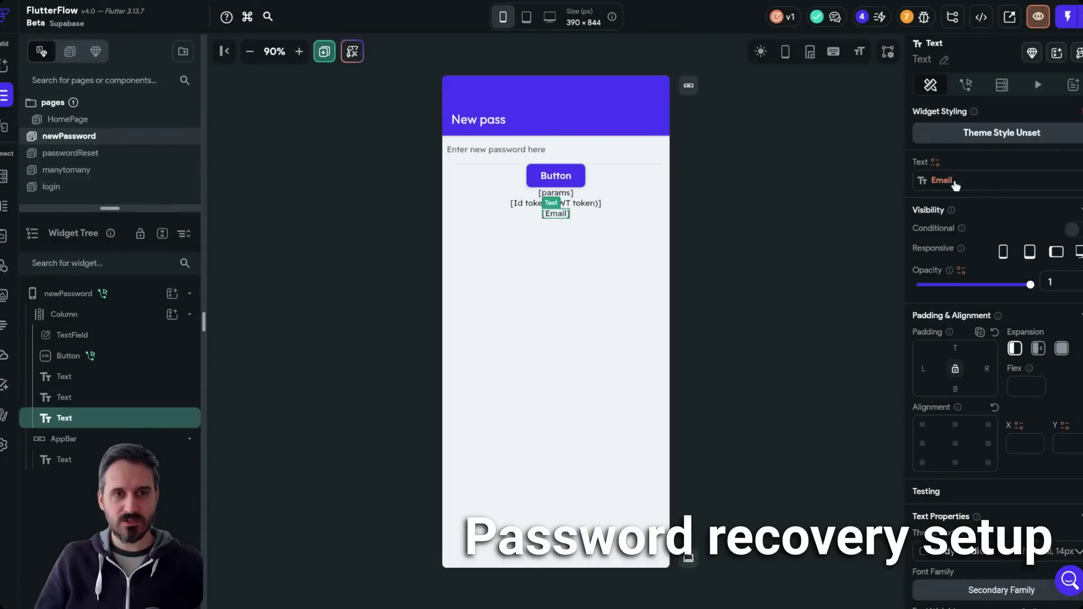
left_click(954, 181)
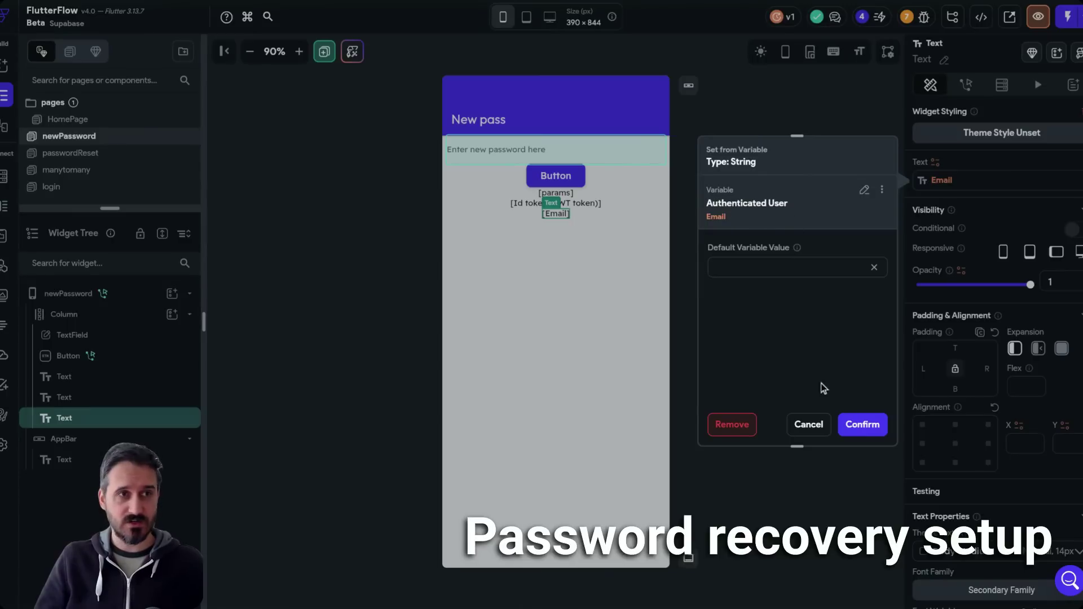
left_click(684, 316)
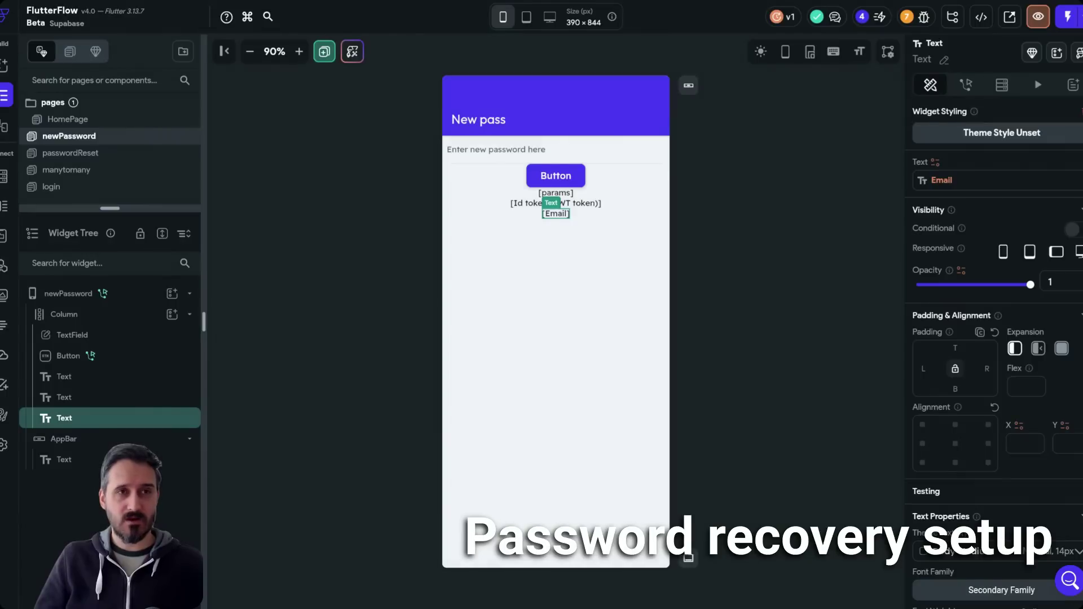
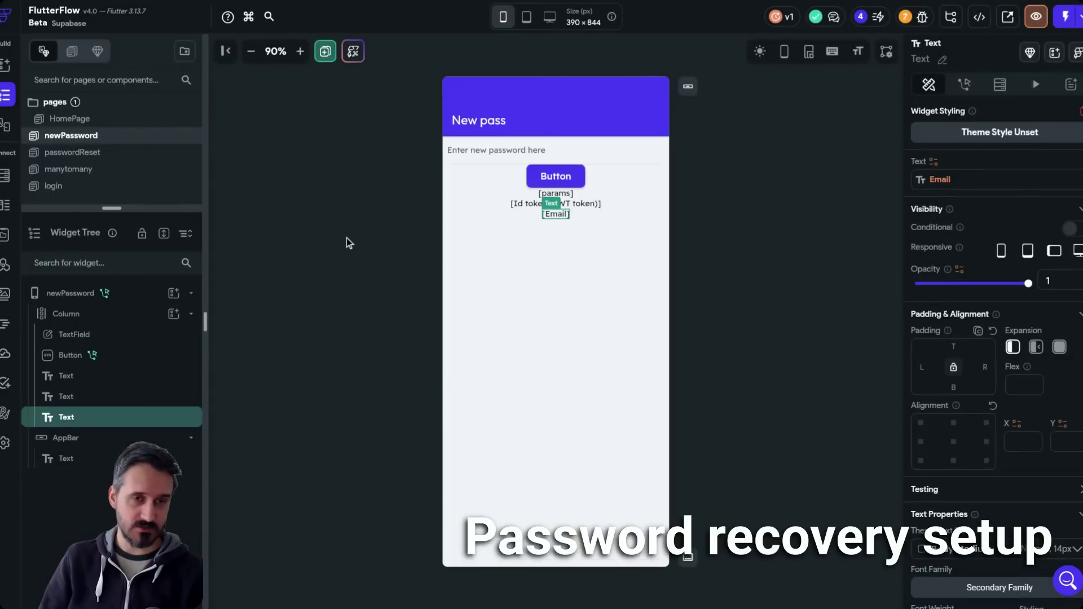
- Select the newPassword page in the widget tree so its Page Parameters appear
left_click(347, 238)
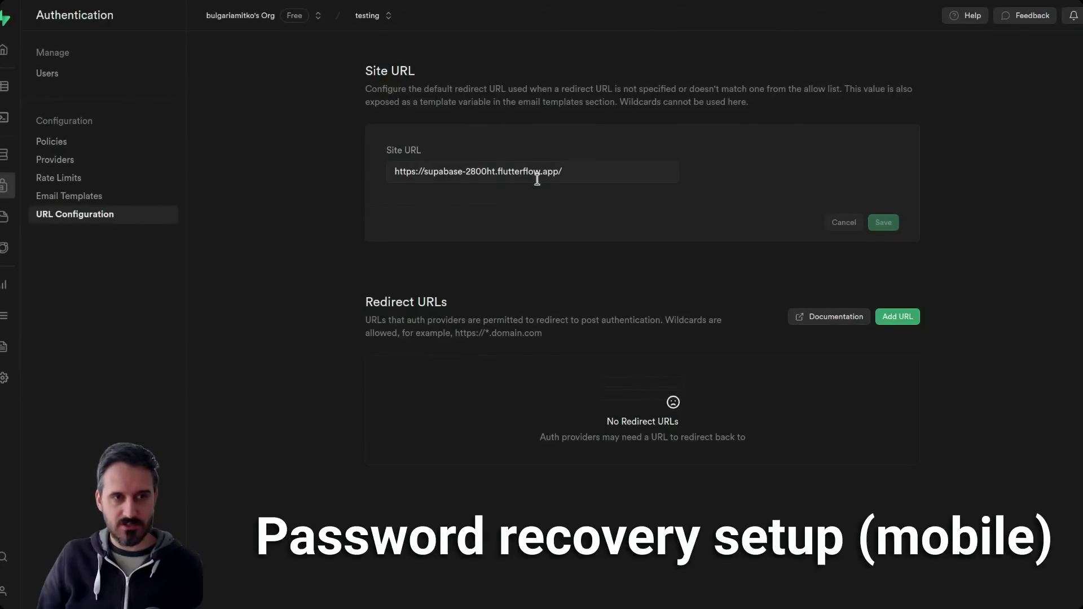
- Select the whole current Site URL in Supabase's URL Configuration
left_click(539, 172)
key("ctrl+a")
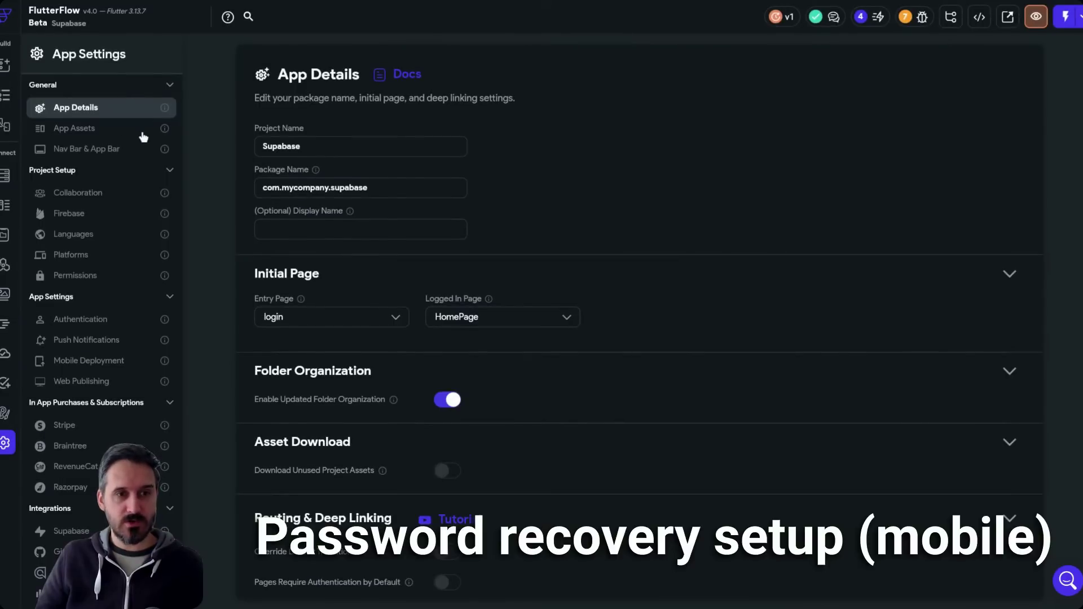
- Find the URL Scheme supabase://supabase.com under Routing & Deep Linking and copy 'supabase'
scroll(687, 232, "down", 3)
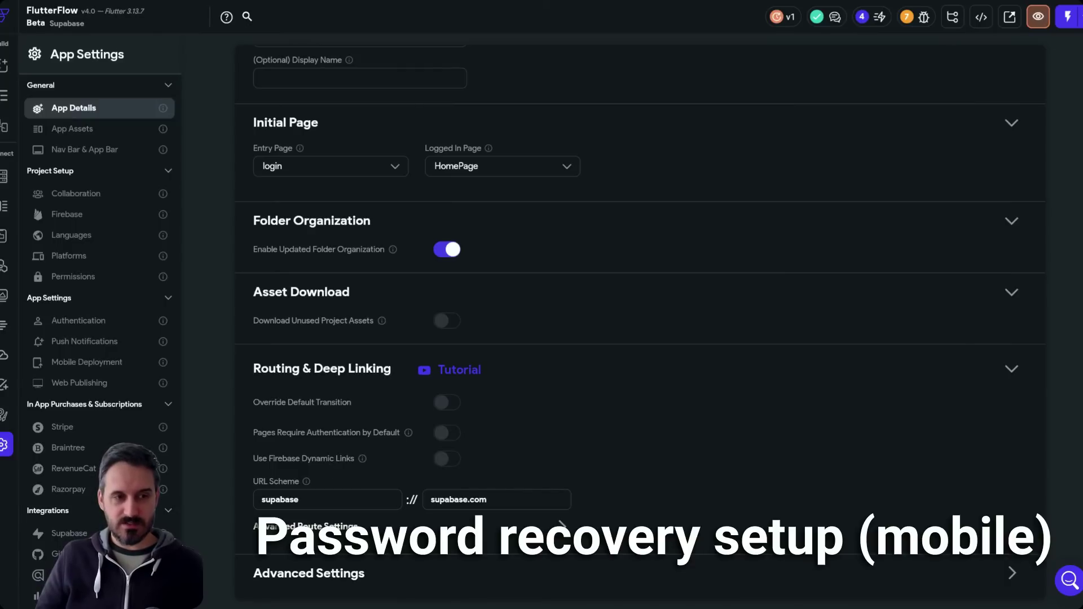
mouse_move(363, 462)
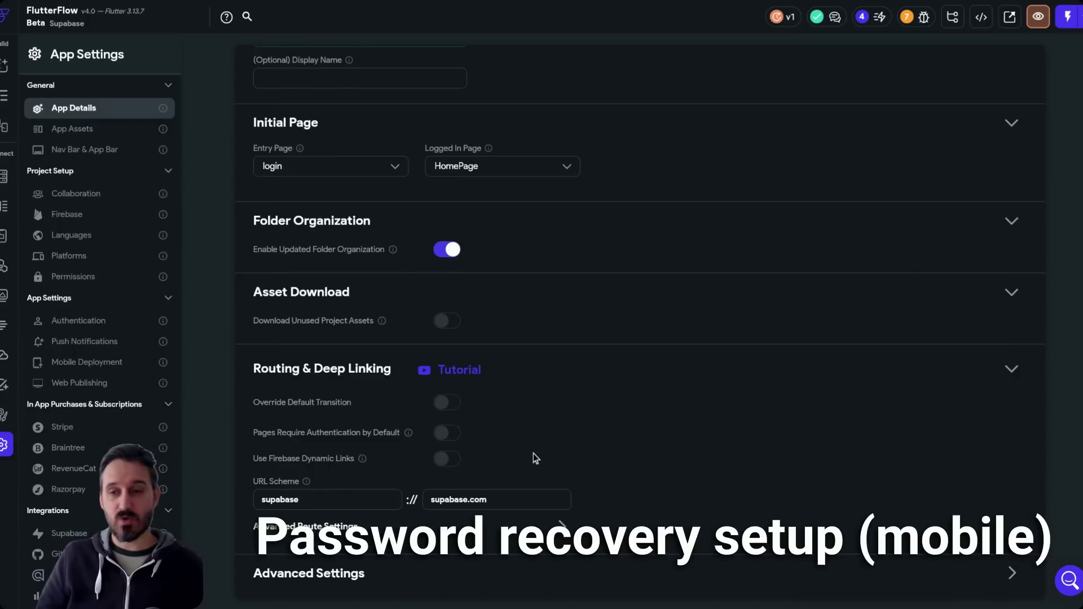
double_click(365, 498)
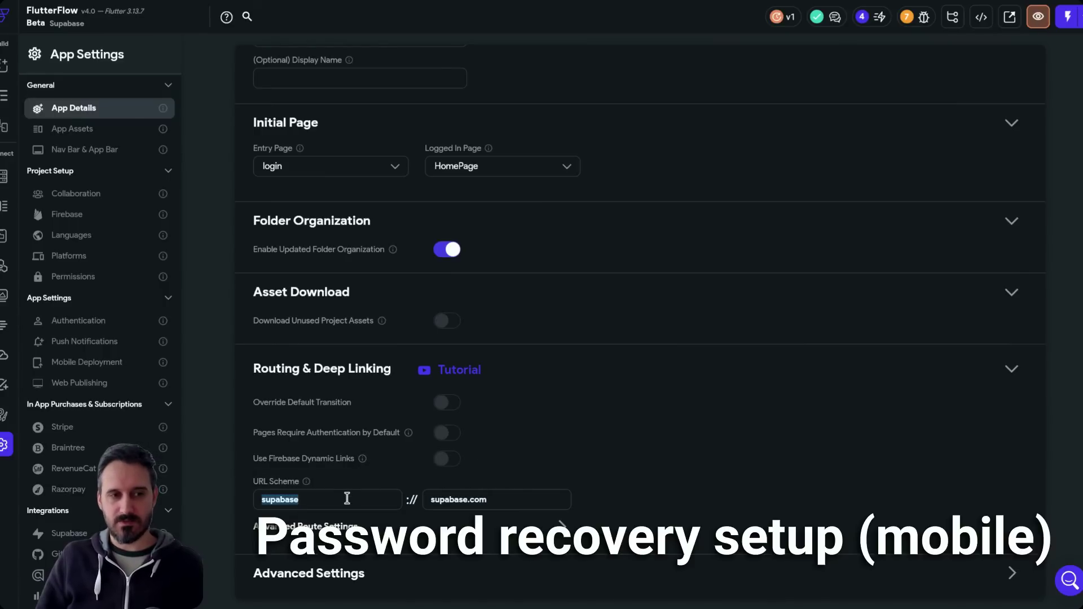
left_click(347, 499)
double_click(347, 500)
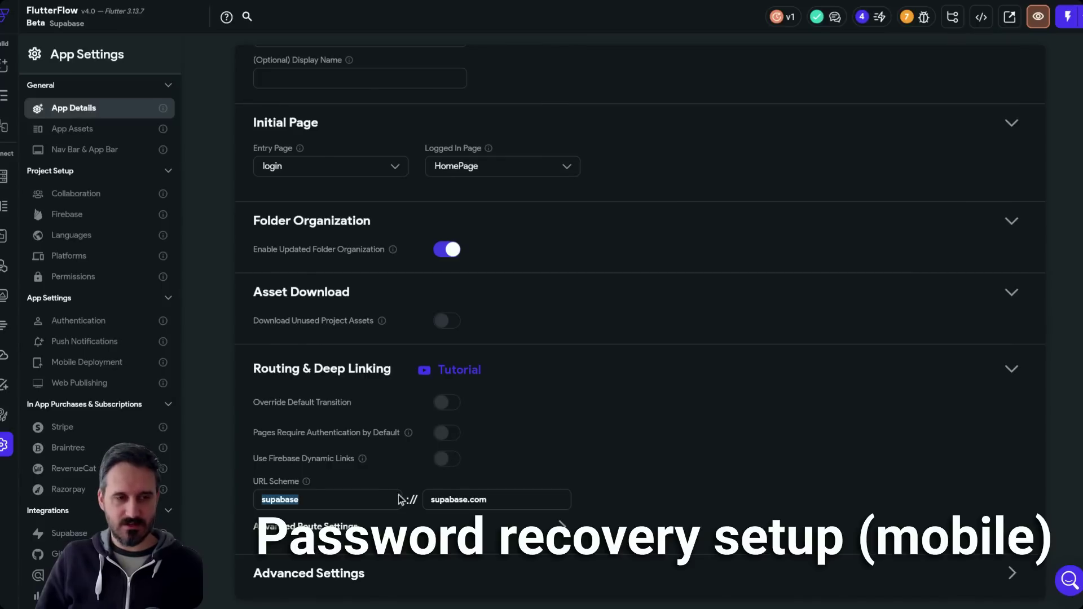
left_click(309, 501)
double_click(309, 502)
key("ctrl+c")
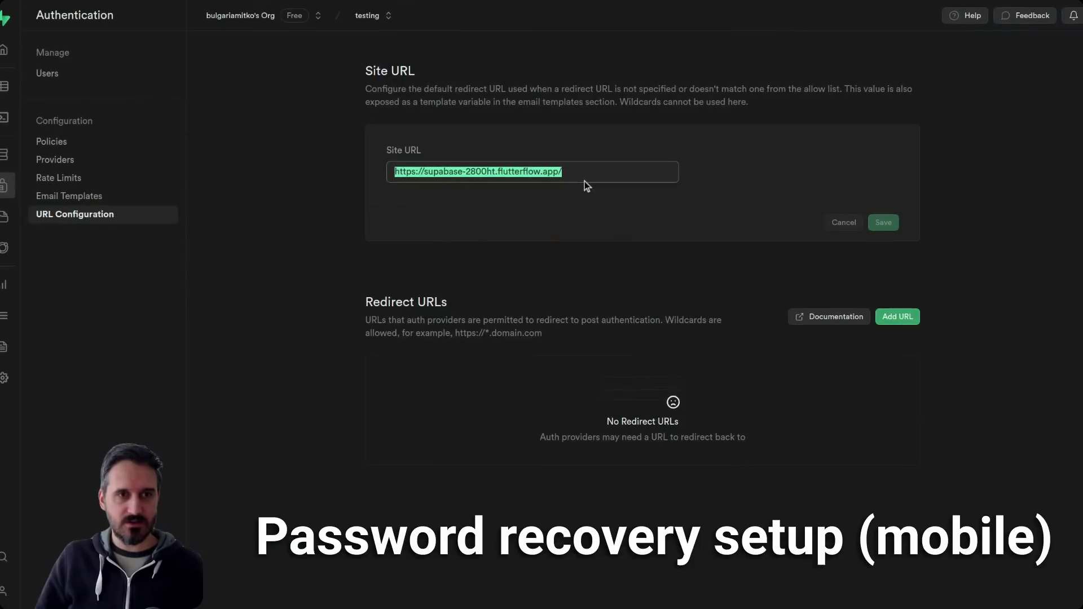
- Replace the Site URL with supabase://supabase.com/newPassword using the copied scheme
left_click(584, 181)
key("ctrl+a")
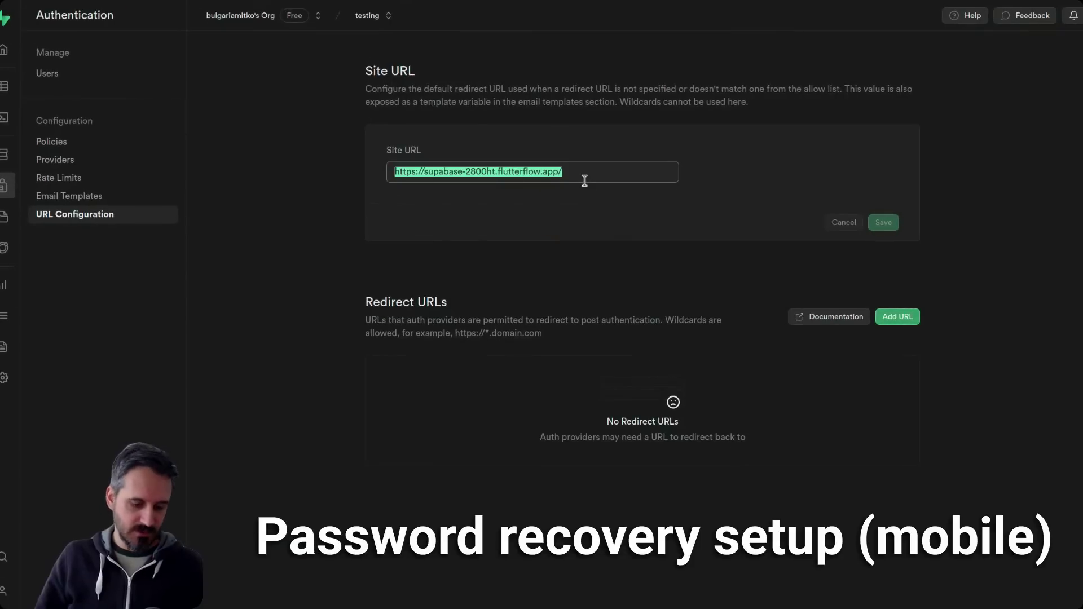
key("ctrl+v")
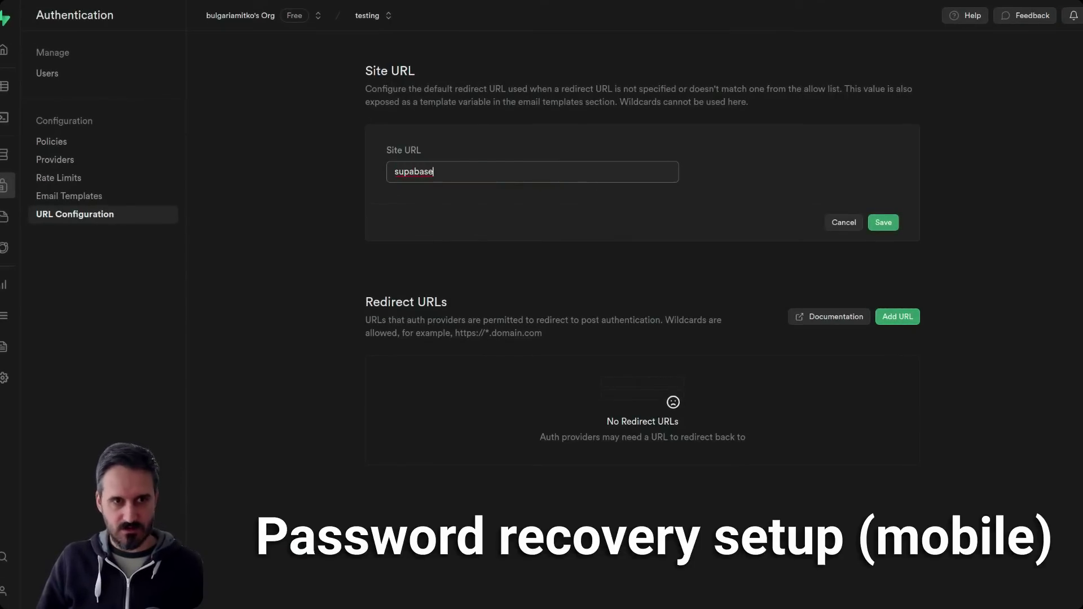
type(":")
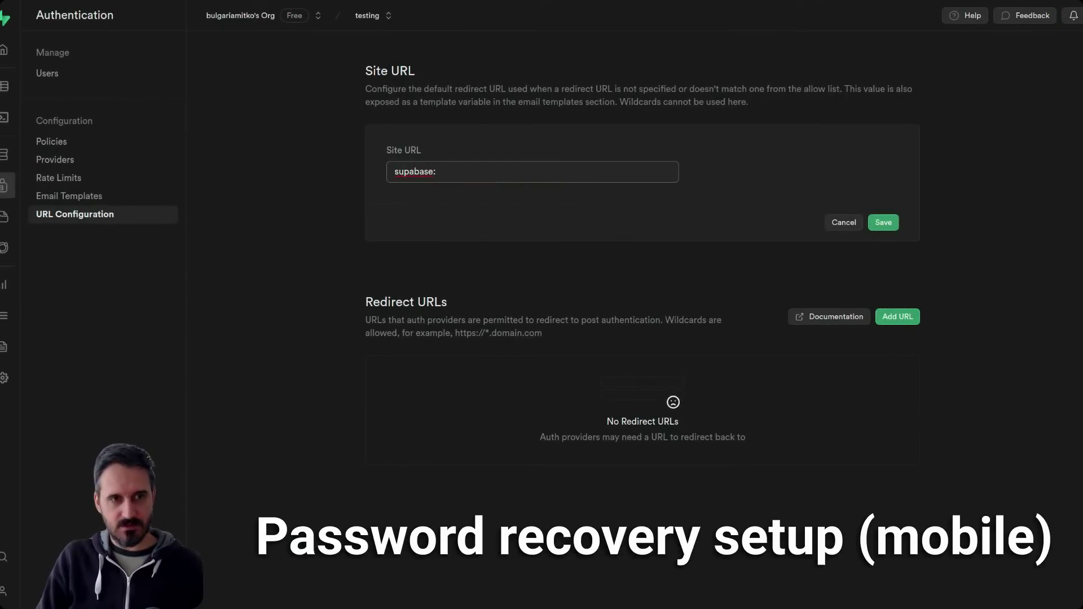
type("//")
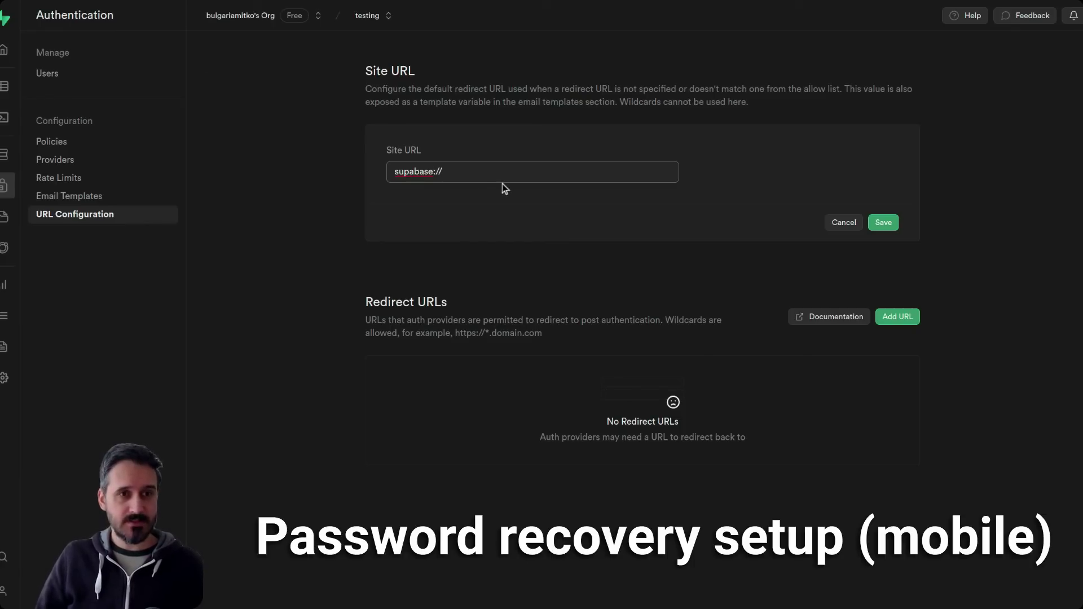
key("ctrl+v")
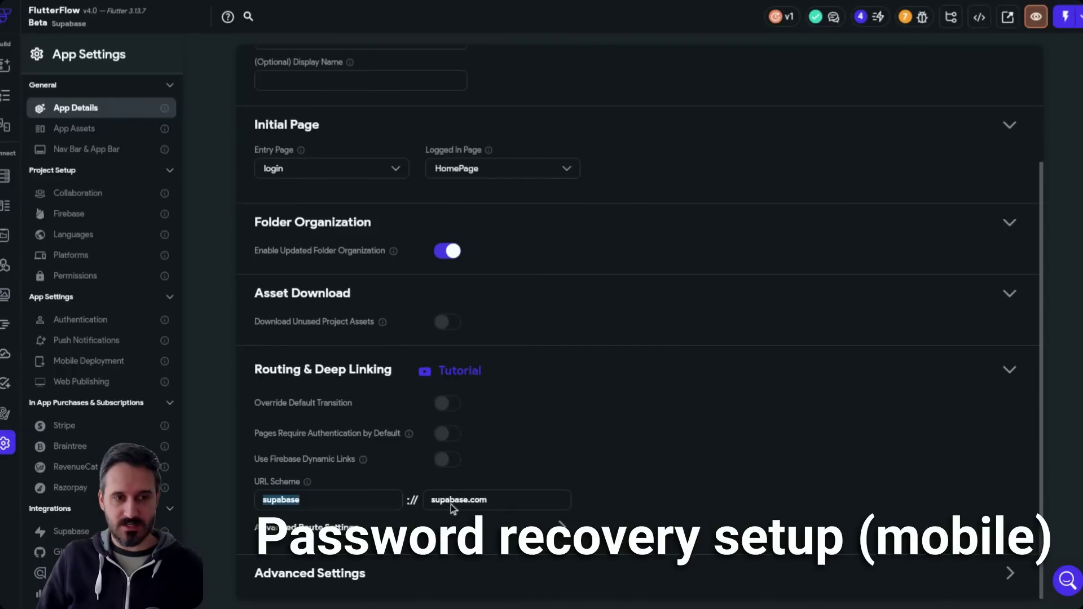
scroll(451, 505, "up", 1)
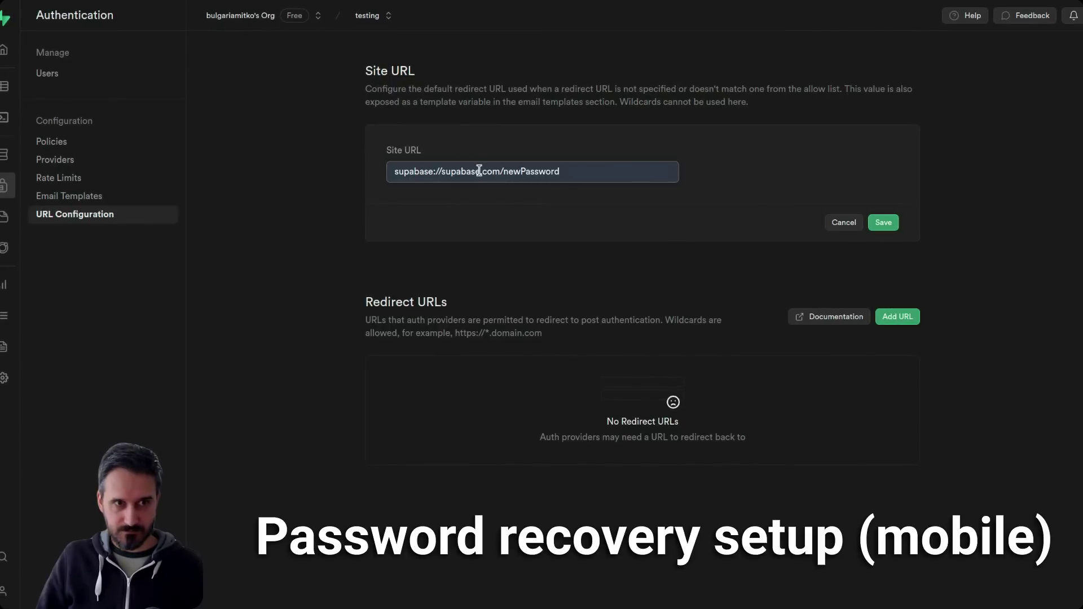
left_click_drag(500, 171, 394, 171)
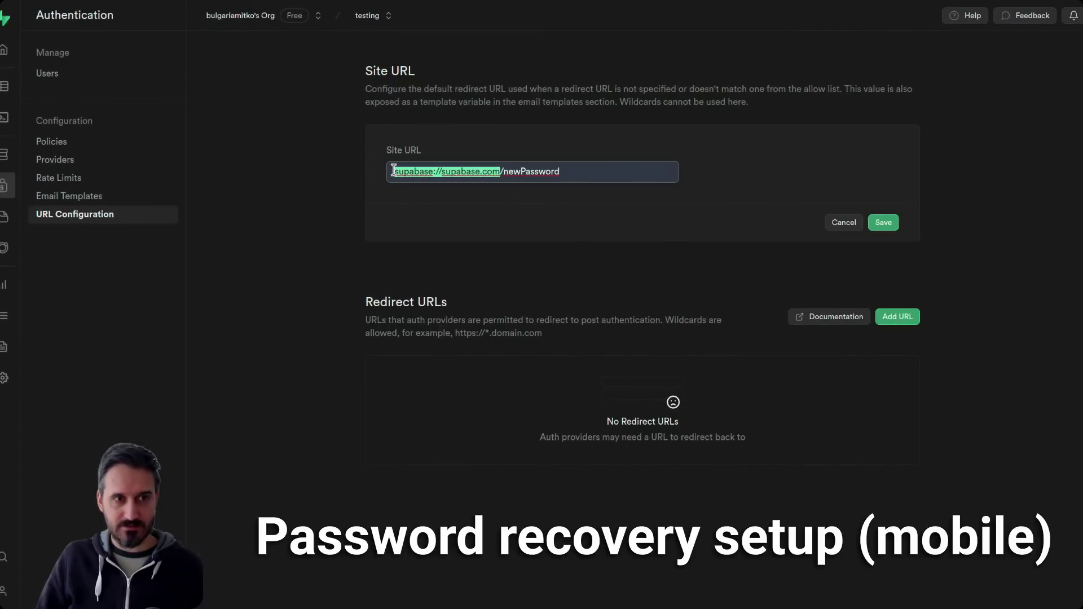
double_click(541, 171)
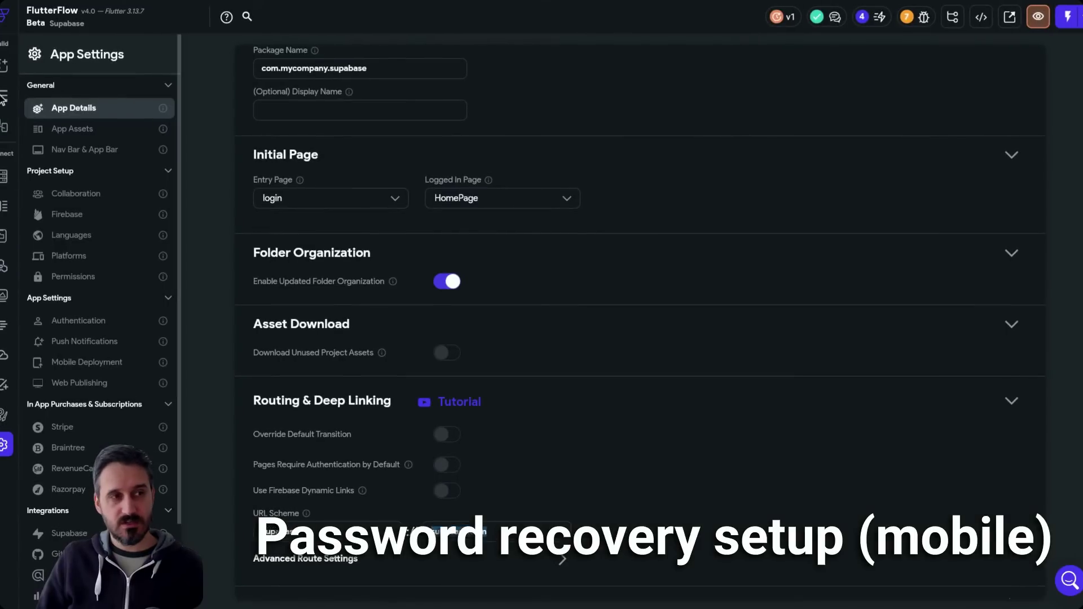
- Trim newPassword off so the Site URL reads supabase://supabase.com/, then save
left_click(4, 100)
left_click(3, 99)
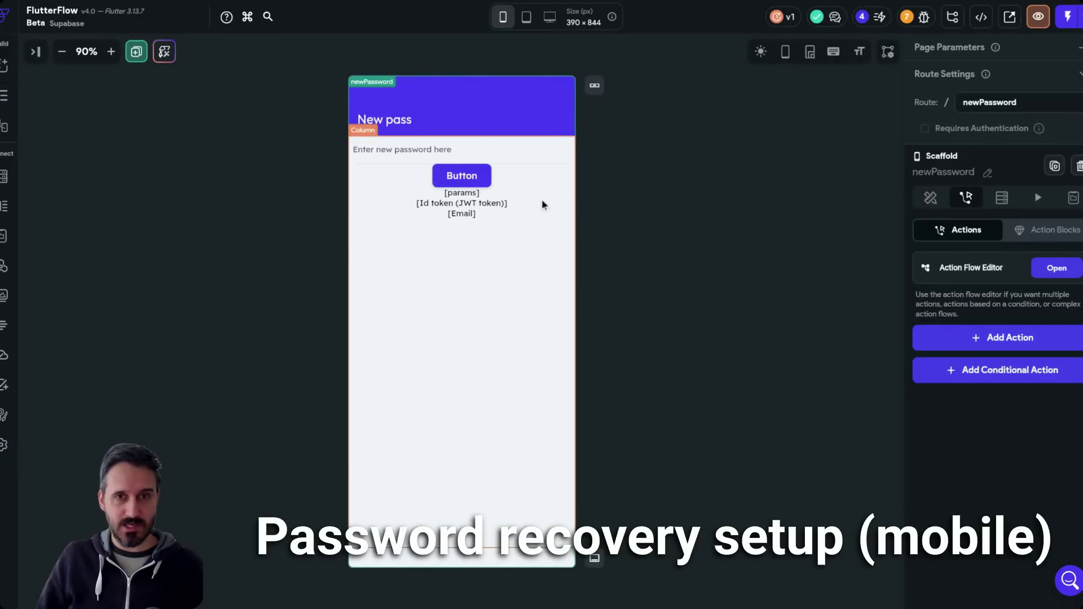
left_click_drag(1066, 102, 954, 100)
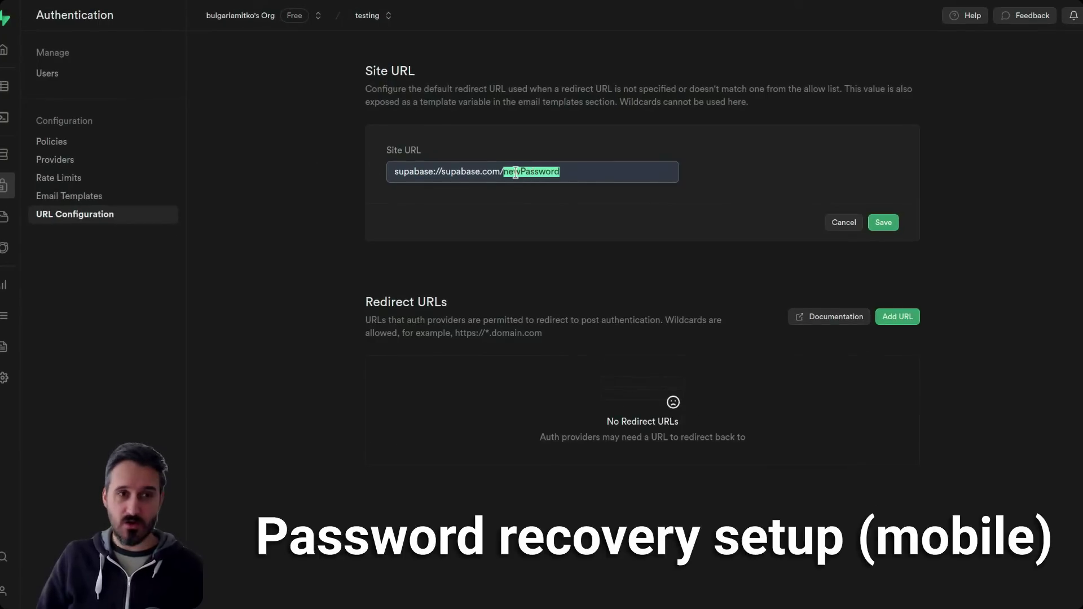
left_click(513, 172)
left_click_drag(503, 171, 387, 173)
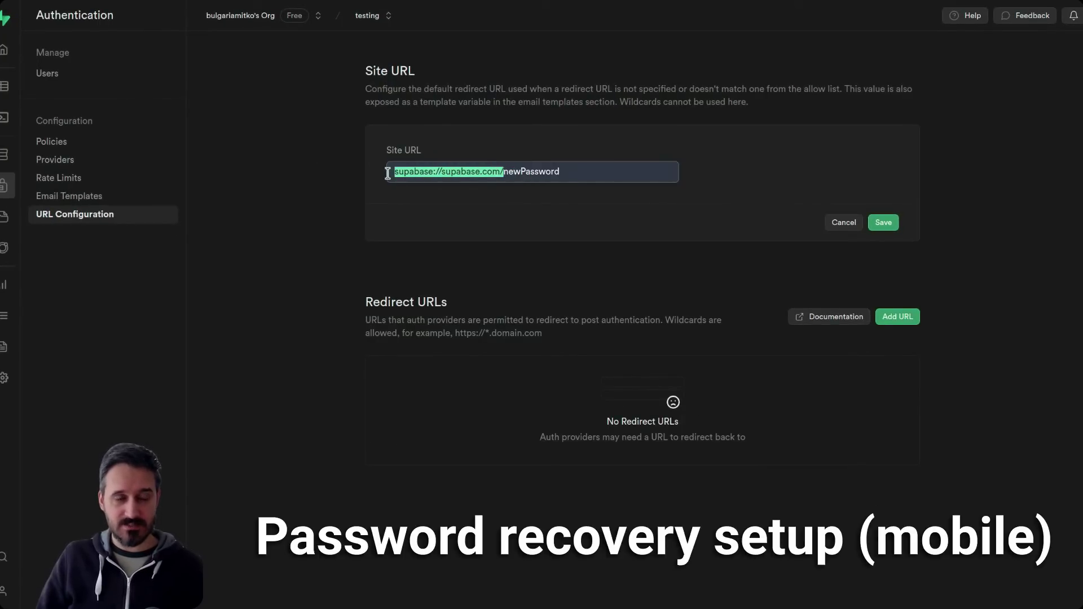
double_click(553, 172)
key("BackSpace")
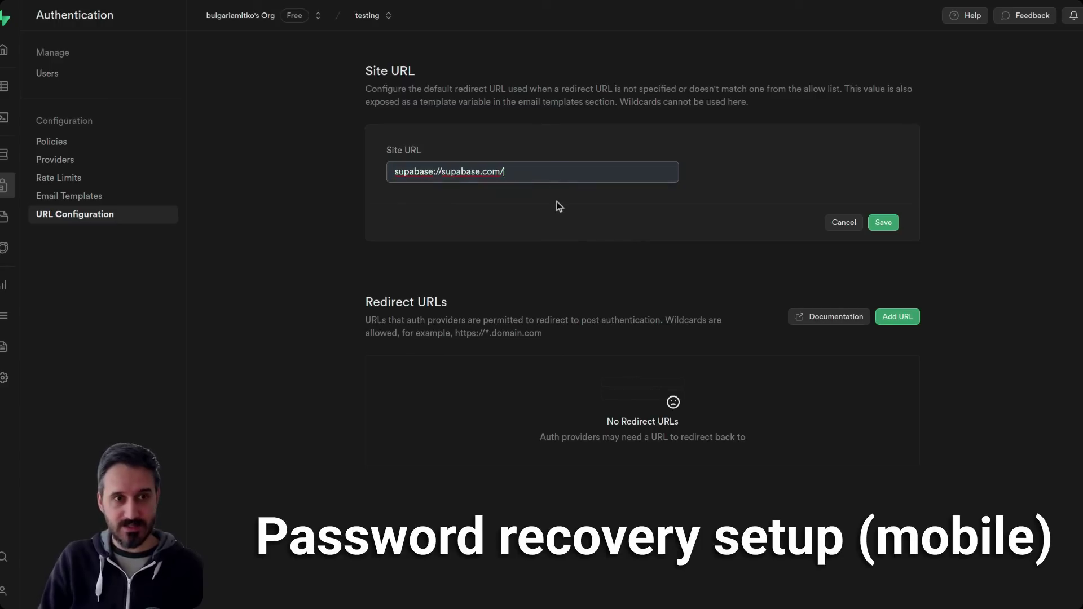
left_click(607, 123)
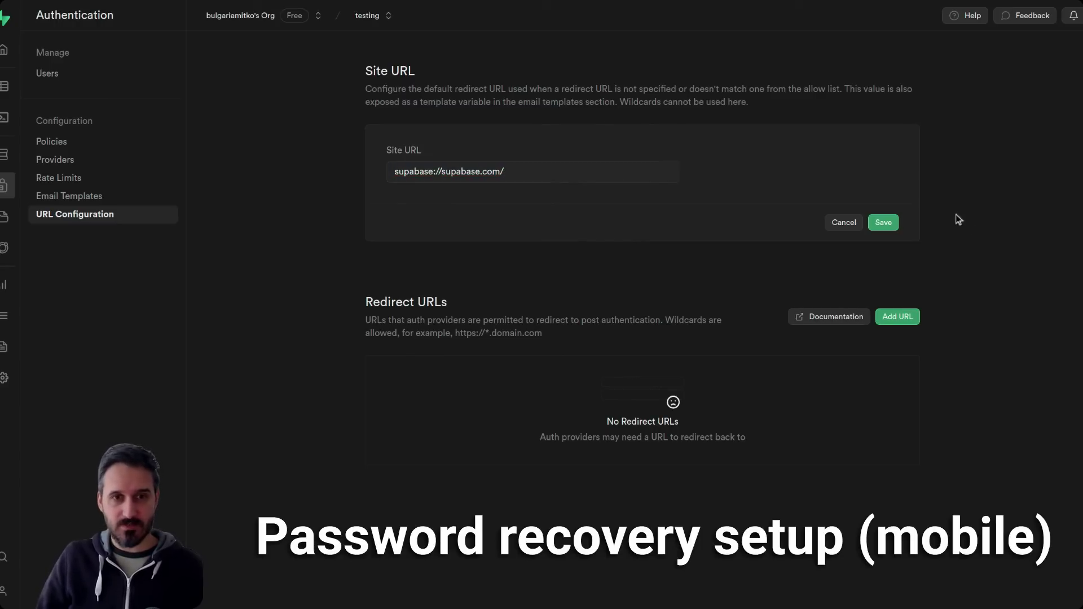
left_click(894, 228)
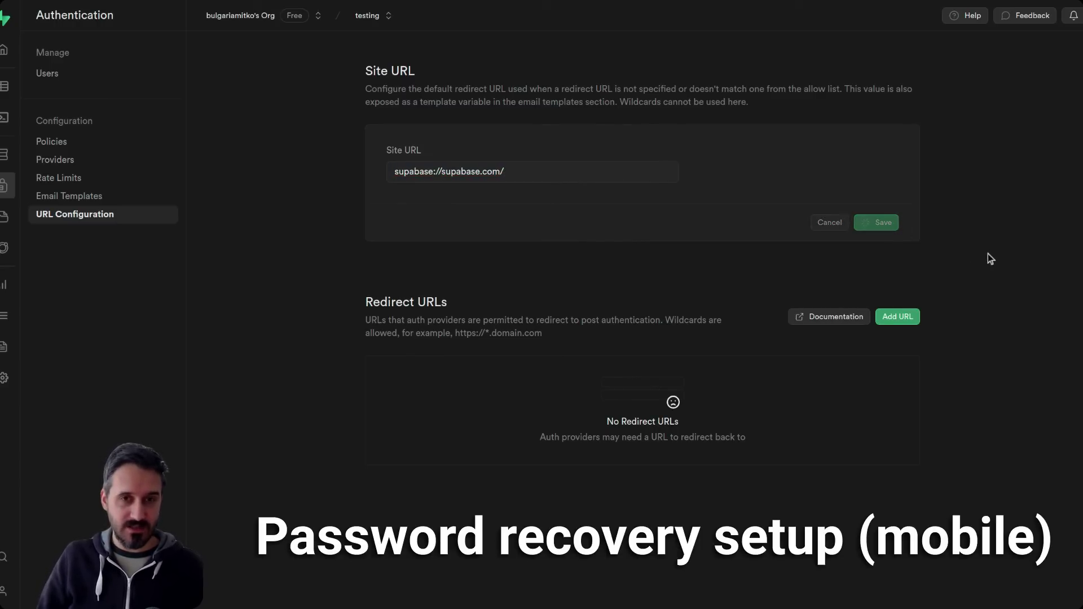
- Review the Reset Password email template, then switch to the Confirm signup template
left_click(83, 198)
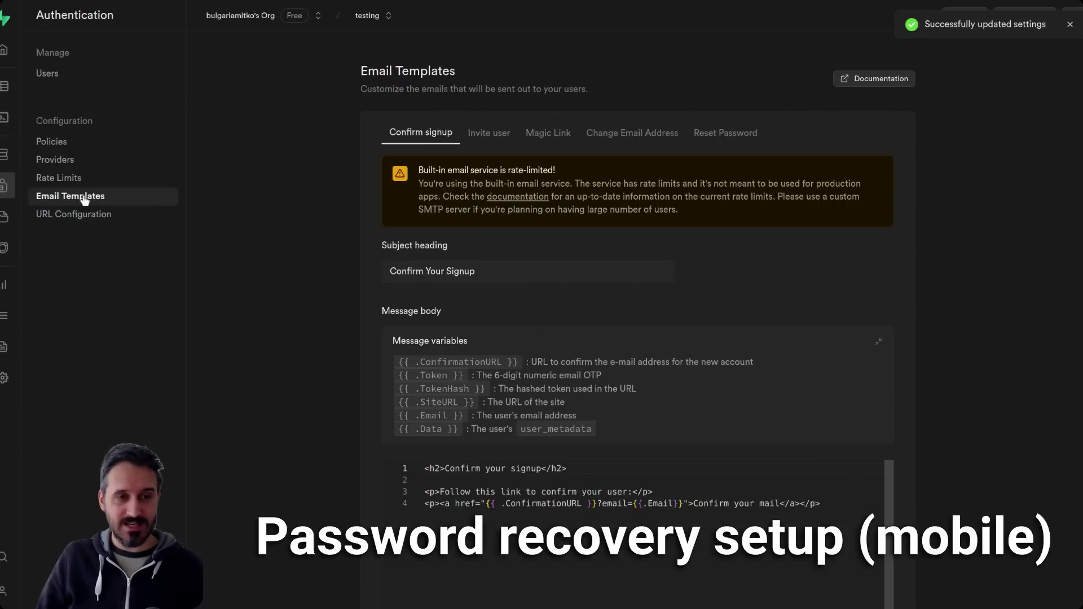
left_click(738, 135)
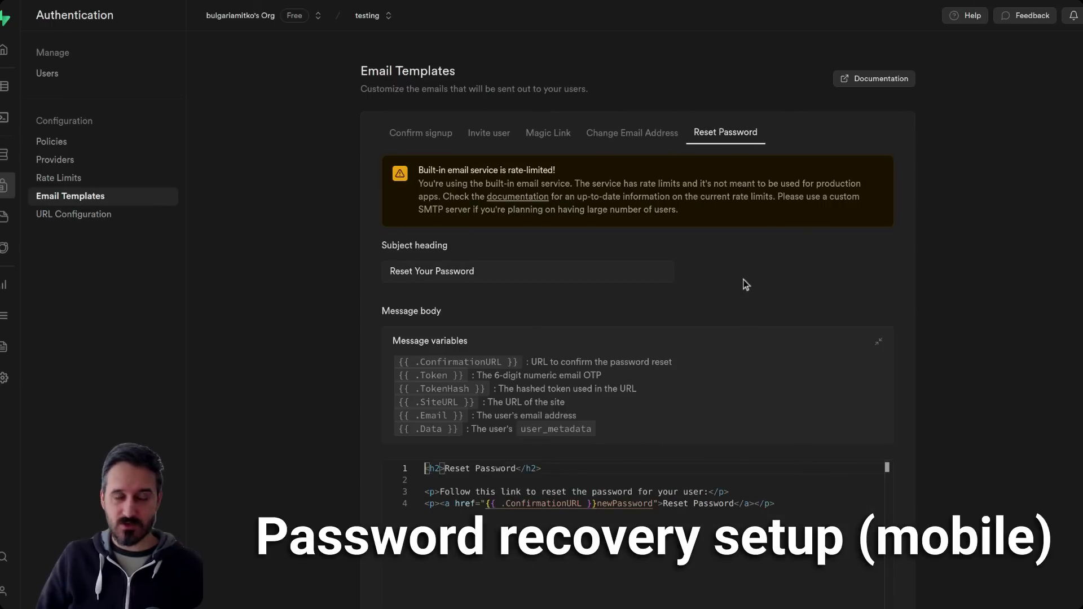
scroll(972, 299, "down", 2)
scroll(970, 297, "up", 2)
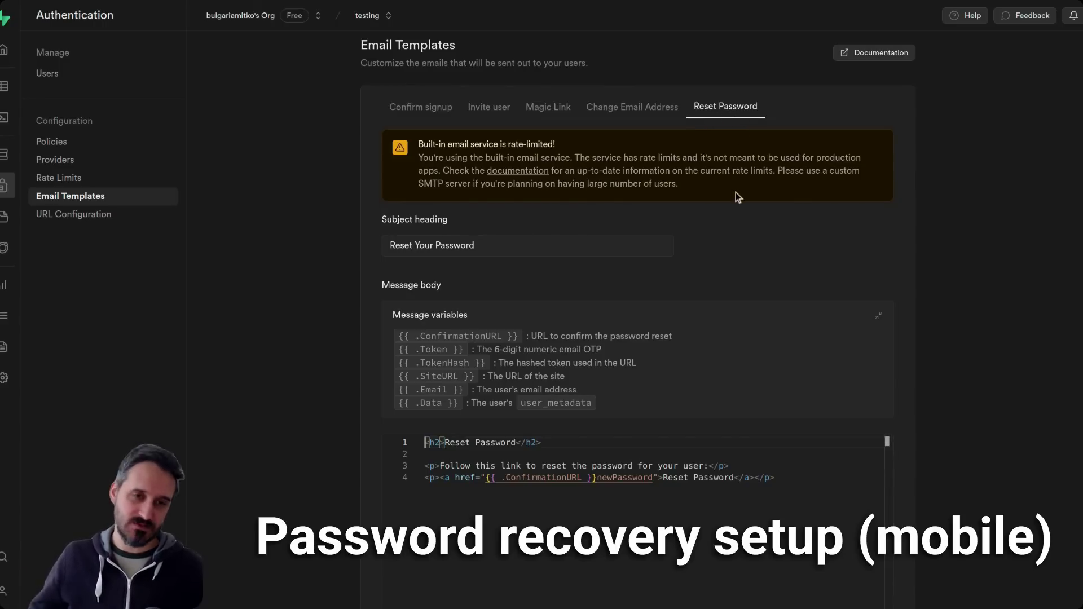
left_click(415, 109)
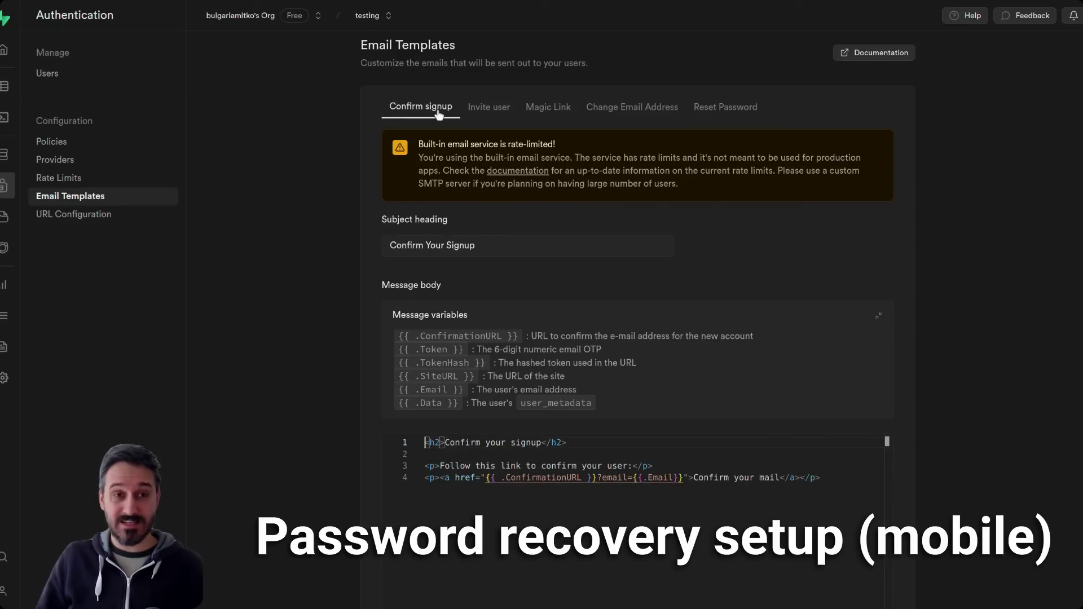
- Inspect the signup link {{ .ConfirmationURL }}?email={{.Email}} in the Confirm signup template
left_click(597, 478)
left_click_drag(598, 477, 484, 477)
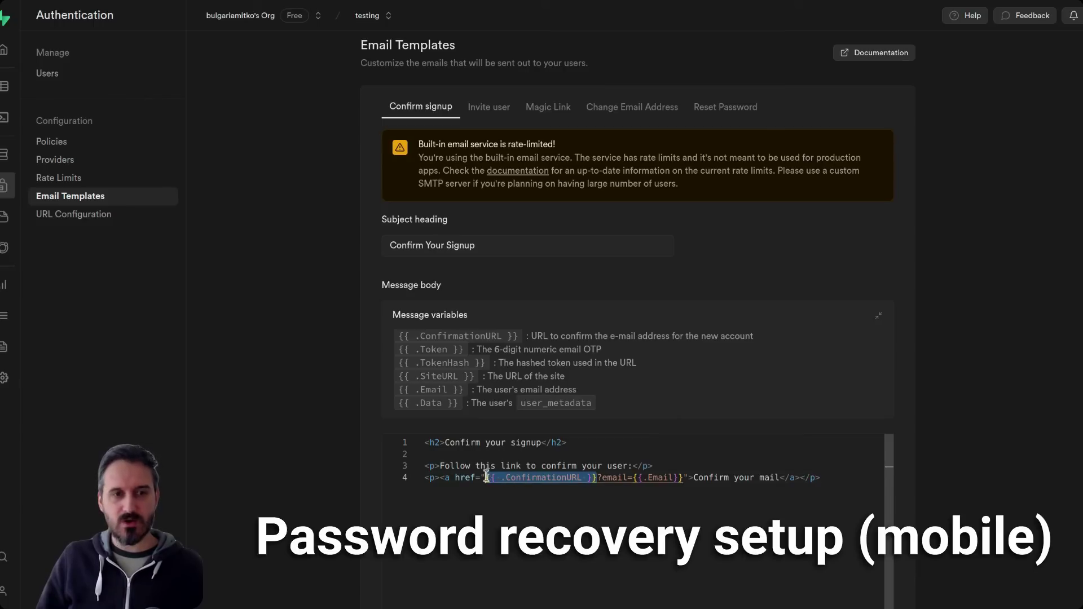
left_click_drag(598, 477, 683, 479)
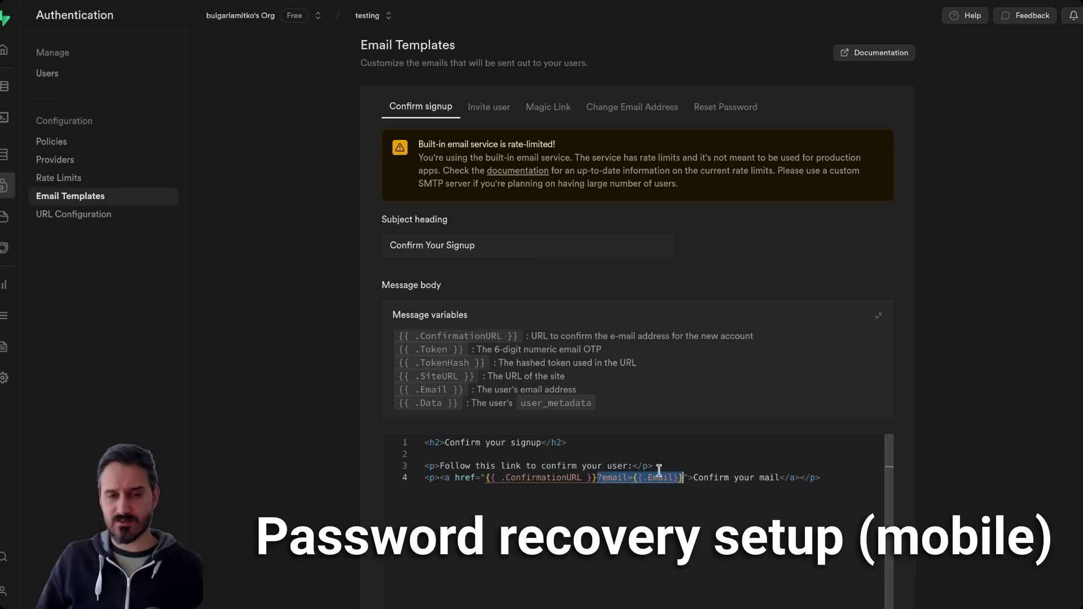
triple_click(728, 478)
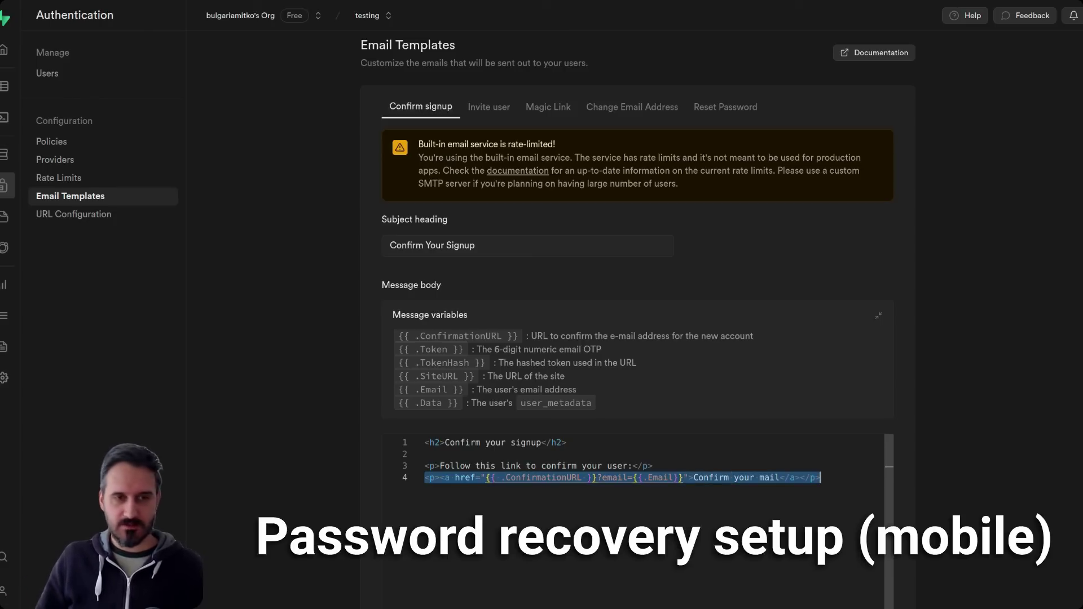
- Check the Reset Password link pointing to newPassword, then return to URL Configuration
left_click(734, 107)
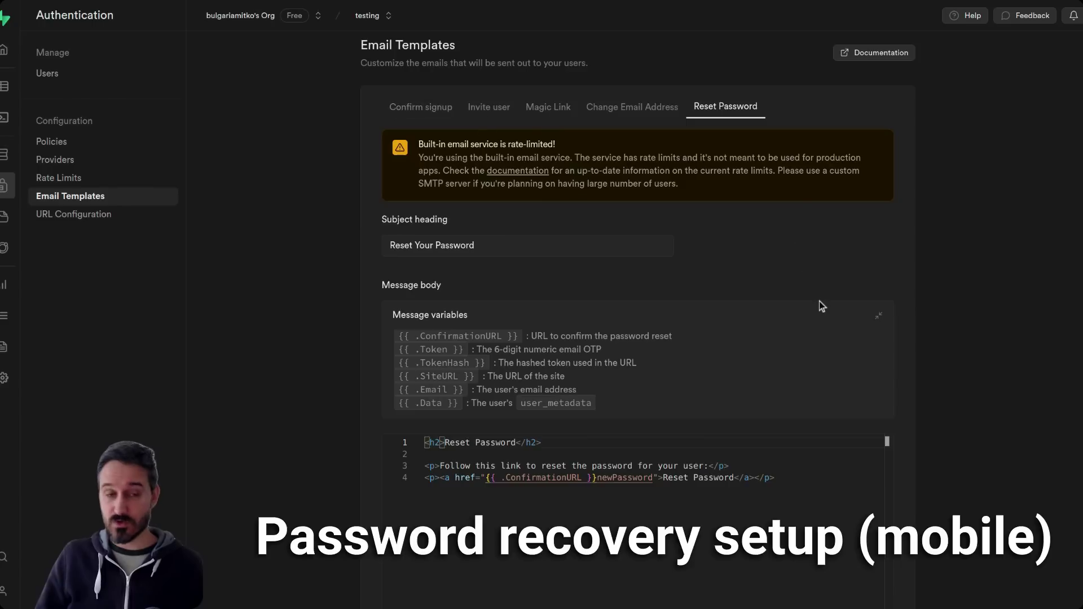
left_click(113, 214)
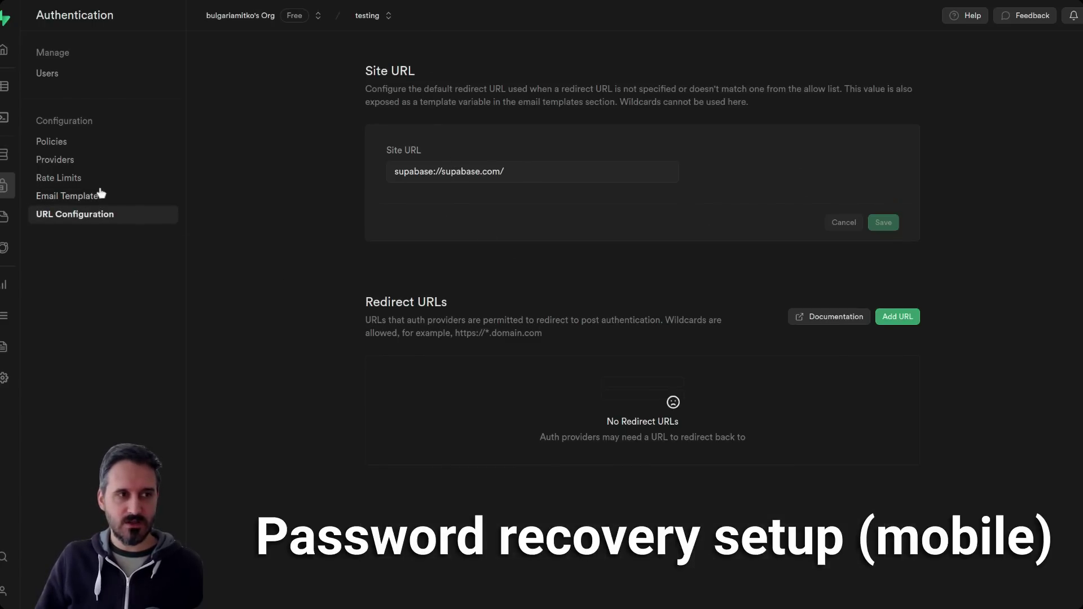
left_click(97, 197)
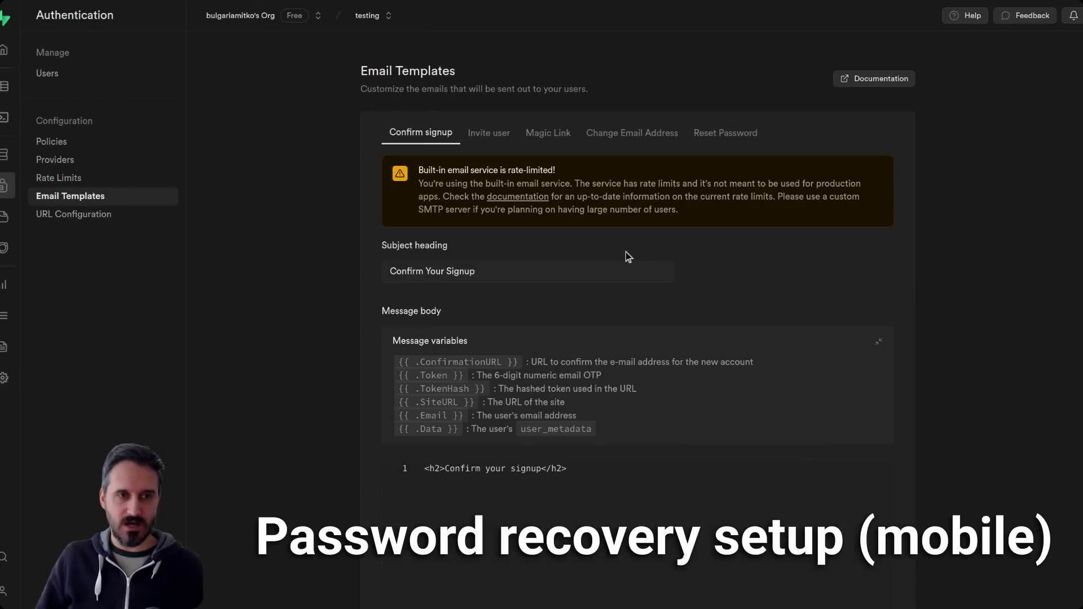
left_click(734, 134)
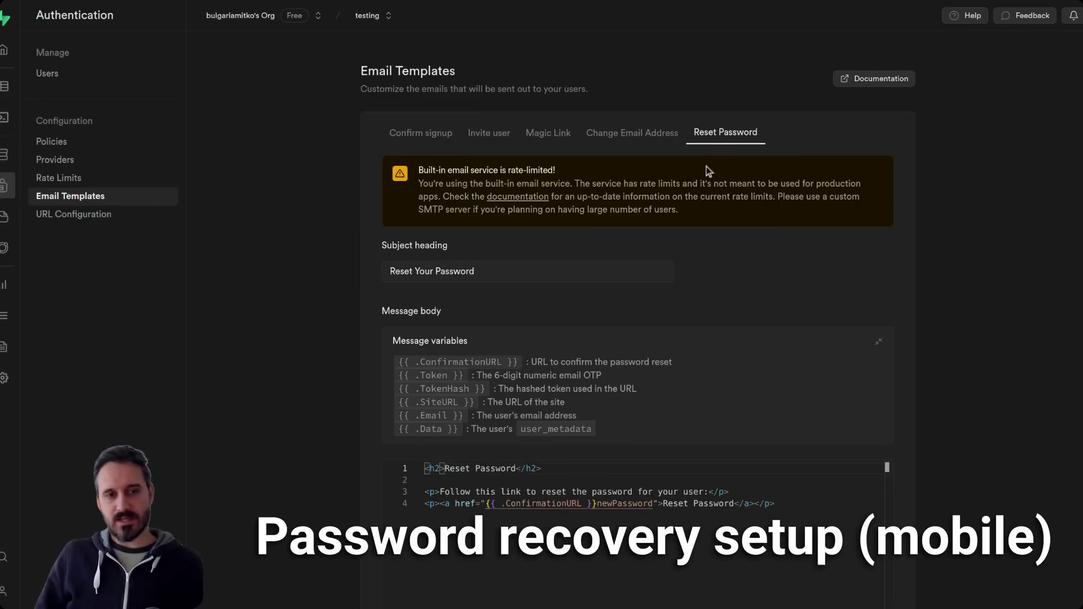
triple_click(627, 504)
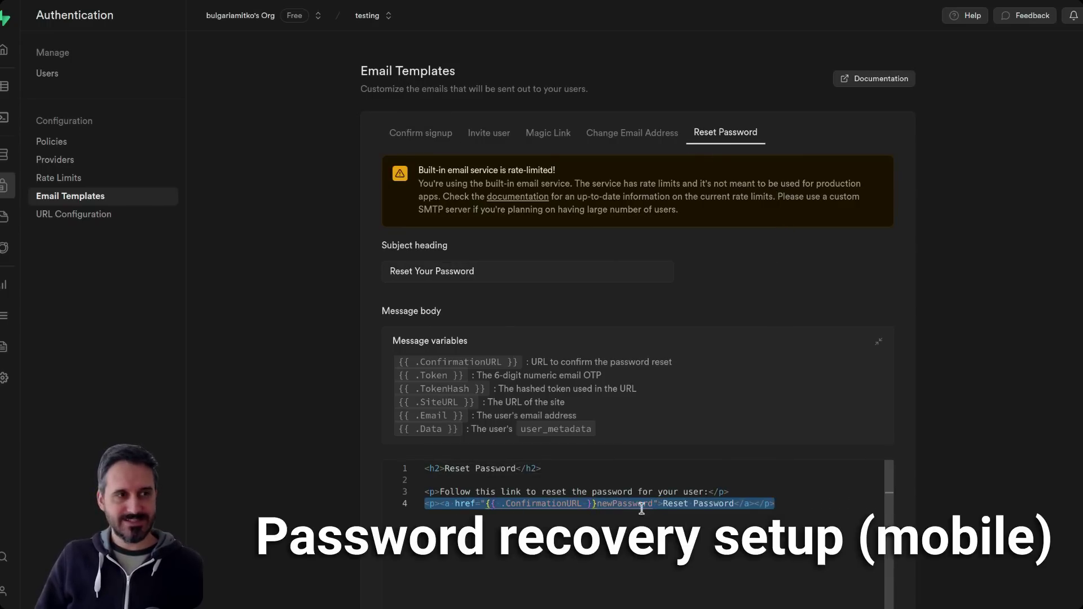
left_click(62, 214)
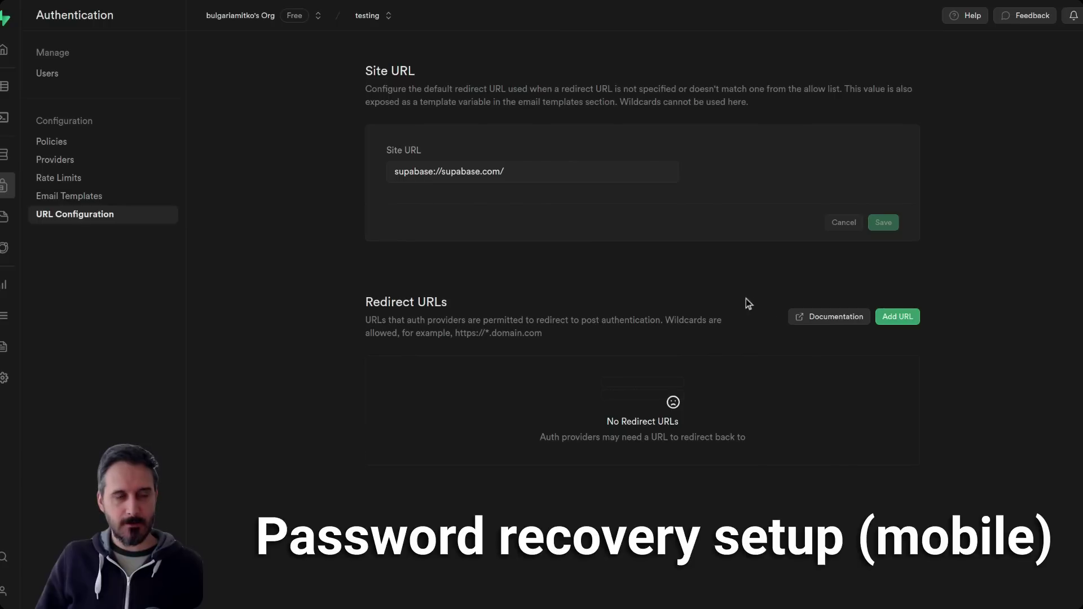
- Confirm the Button's update flow uses the Id token Authorization and newPass, then reselect the page
left_click_drag(525, 169, 353, 168)
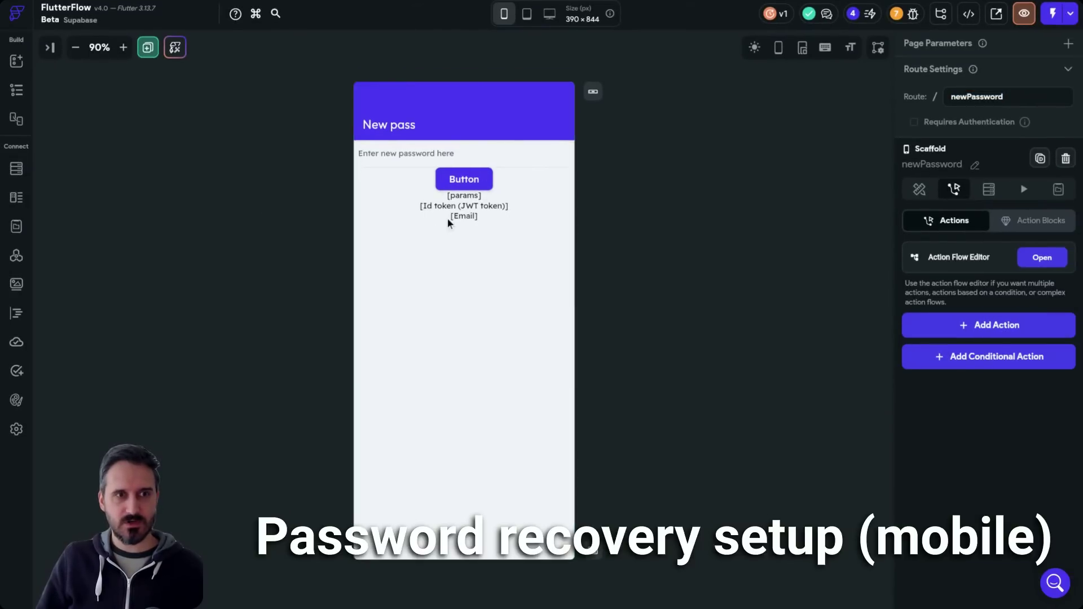
left_click(464, 179)
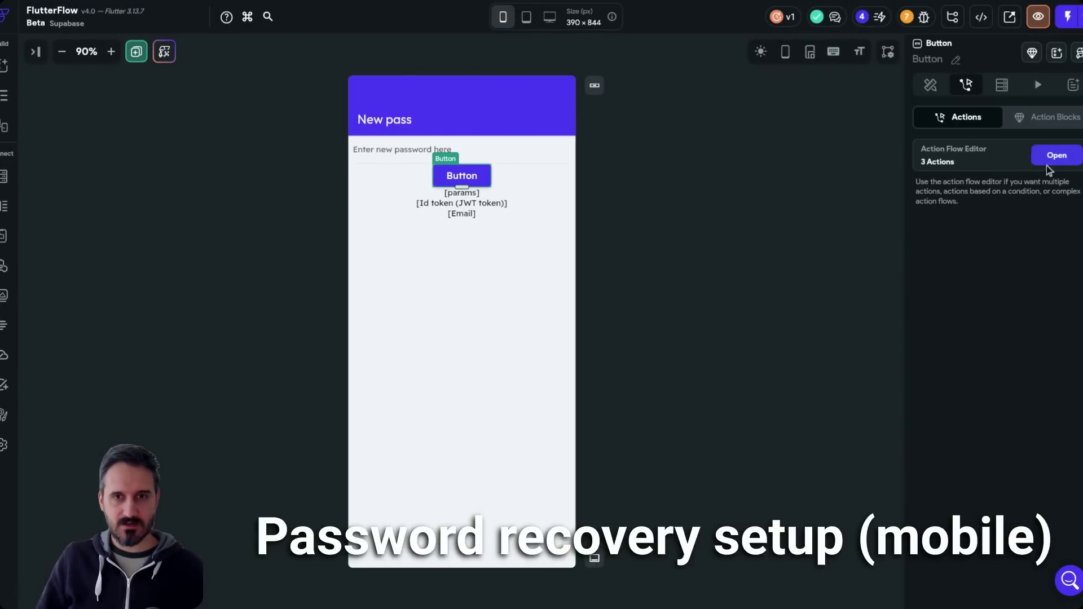
left_click(1056, 157)
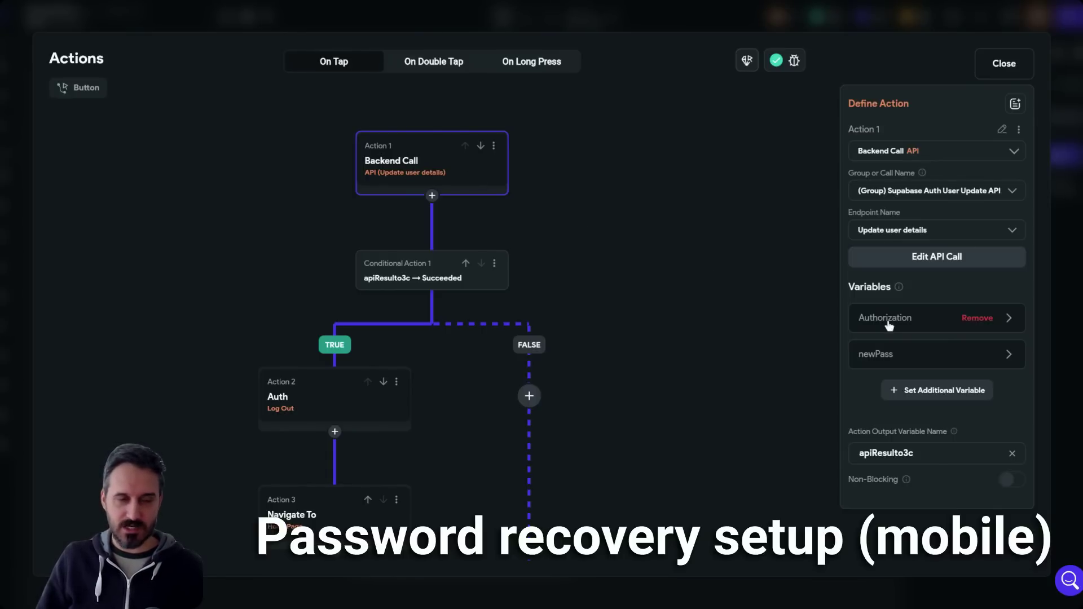
scroll(678, 315, "down", 3)
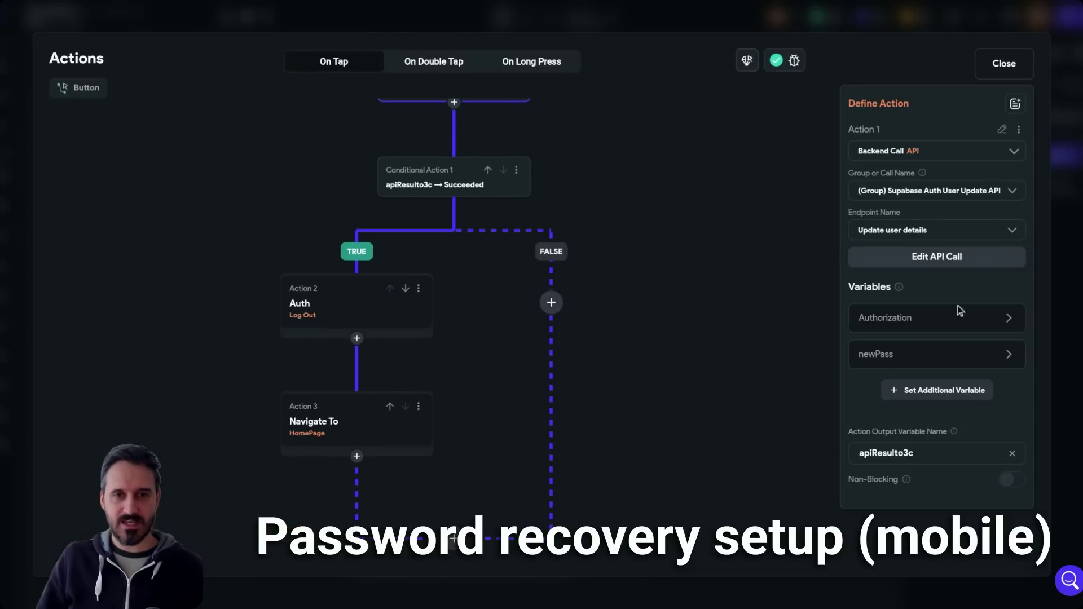
left_click(894, 318)
left_click(878, 454)
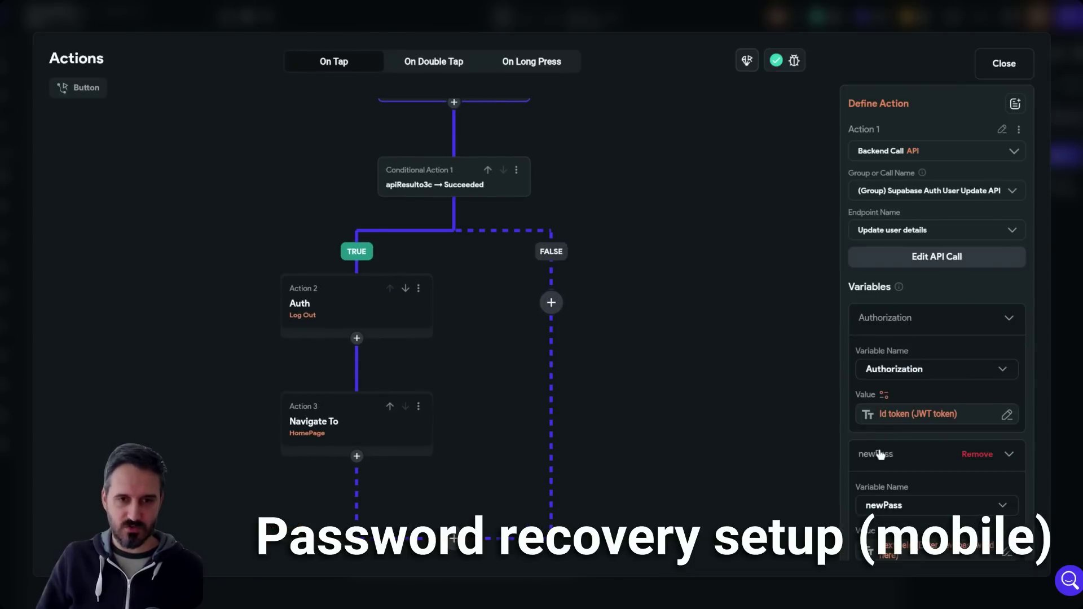
mouse_move(702, 301)
left_mouse_down()
mouse_move(721, 252)
mouse_move(718, 310)
left_mouse_up()
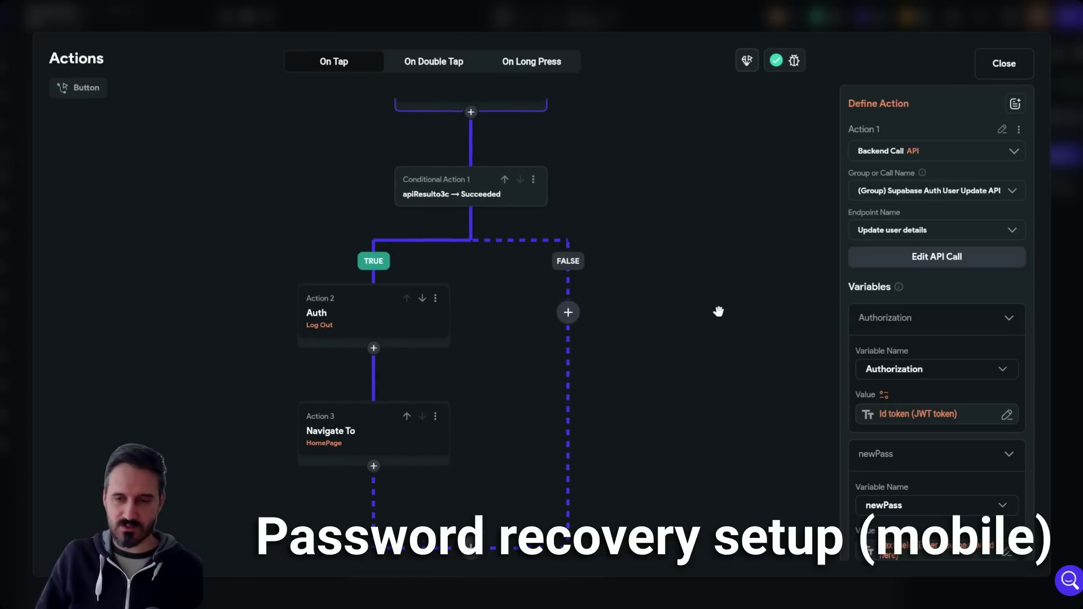
left_click(1009, 65)
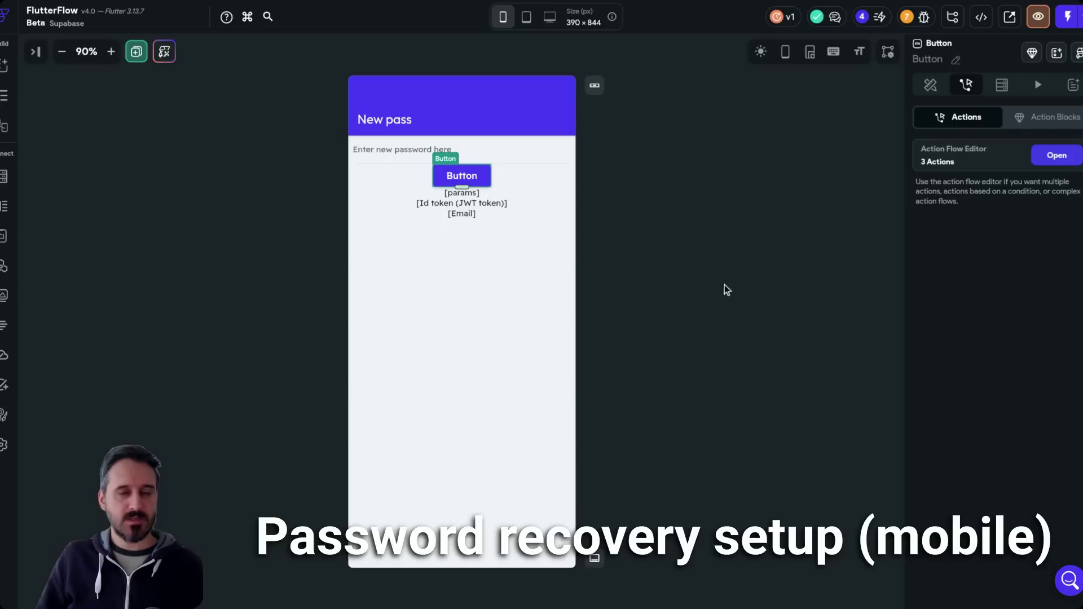
left_click(725, 224)
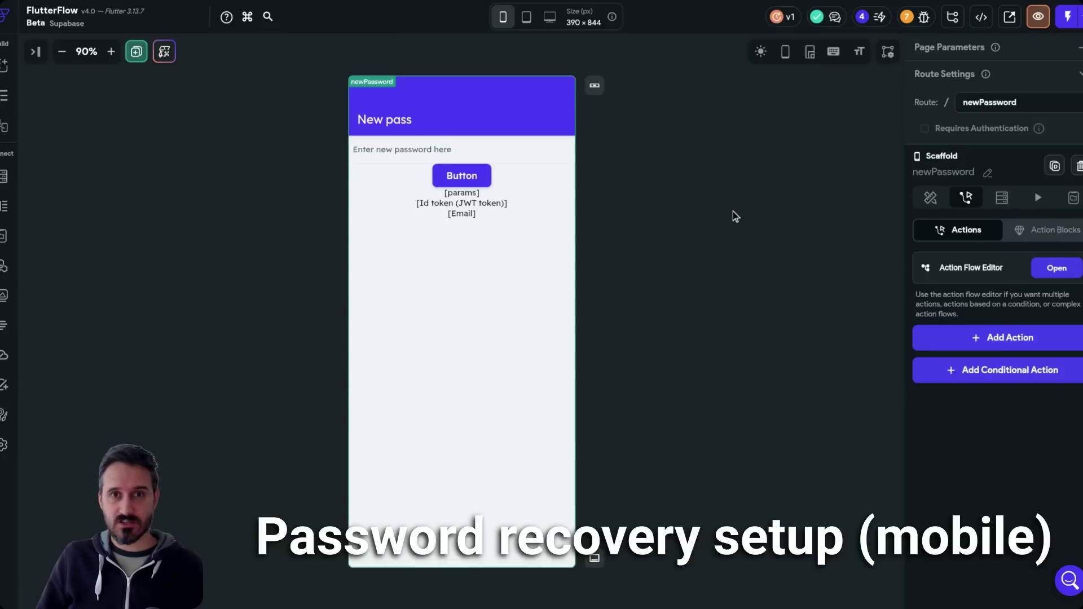
left_click(982, 19)
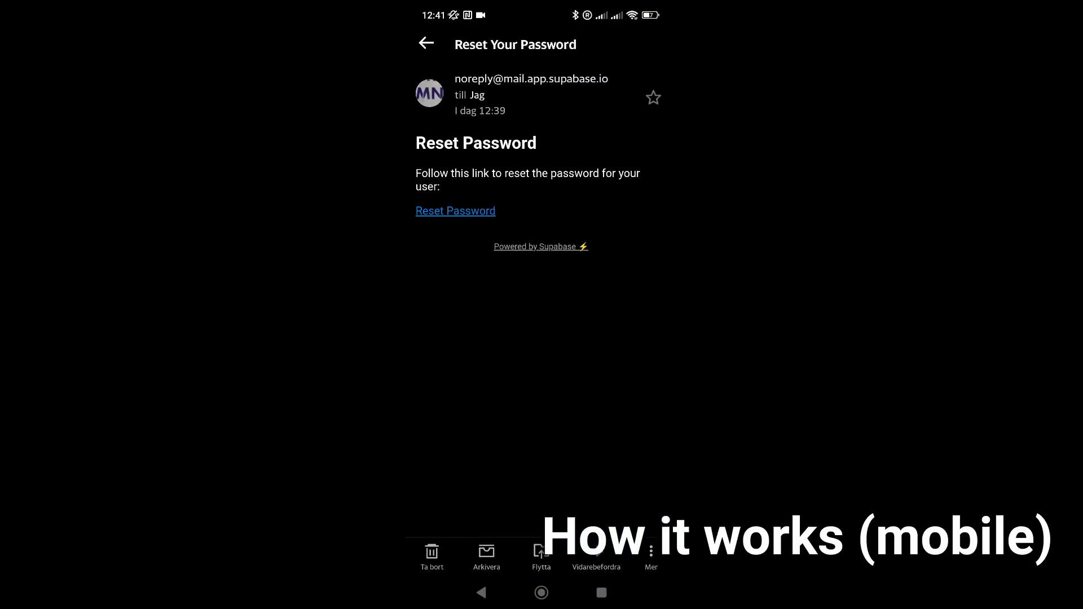
- Follow the emailed Reset Password link, enter and reveal a new password, and submit it
left_click(456, 211)
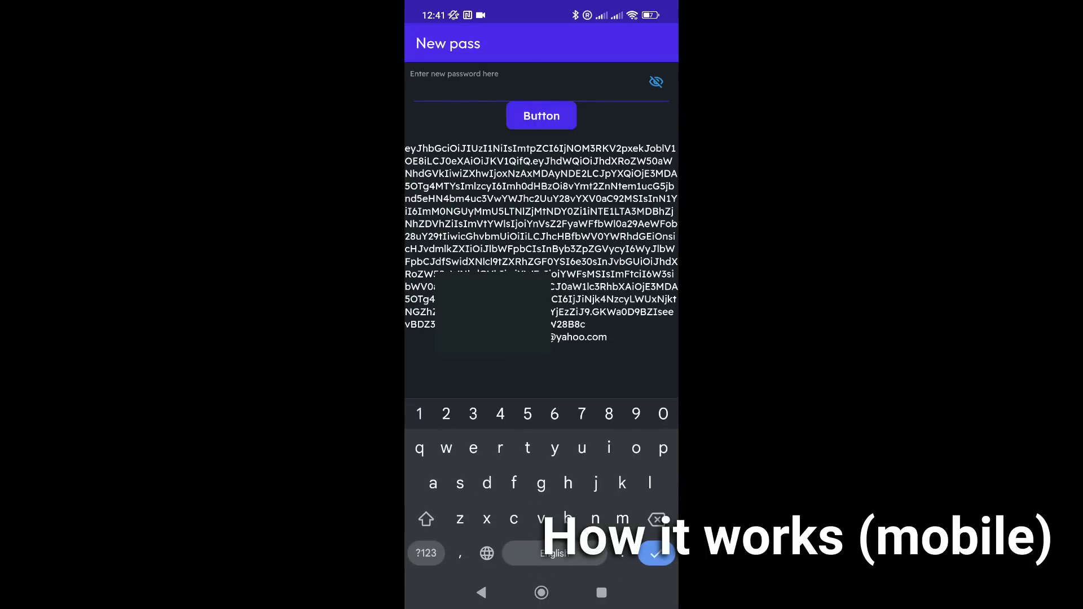
left_click(656, 82)
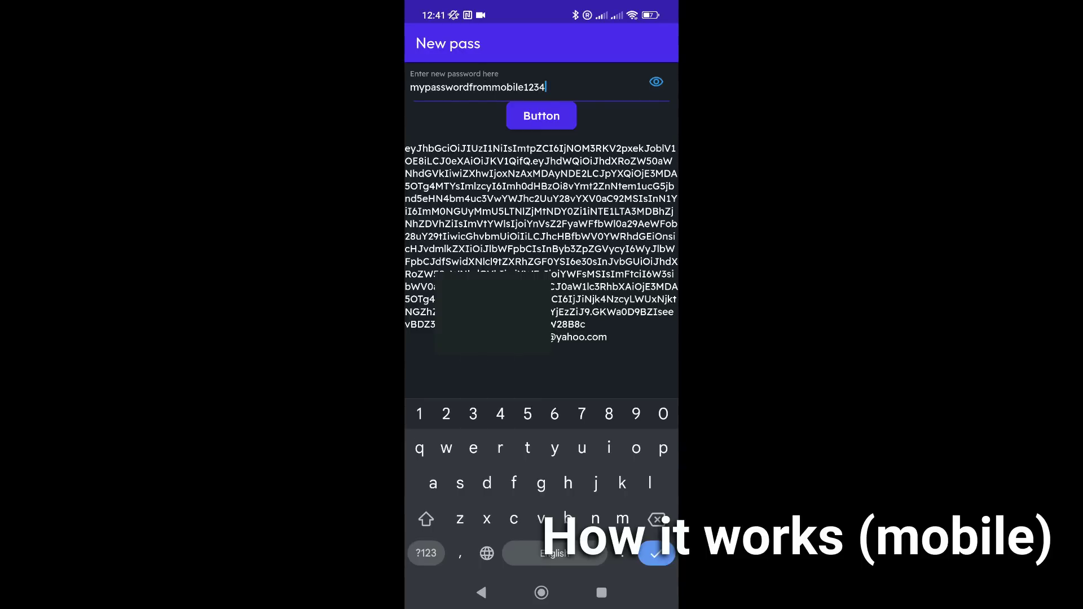
left_click(657, 550)
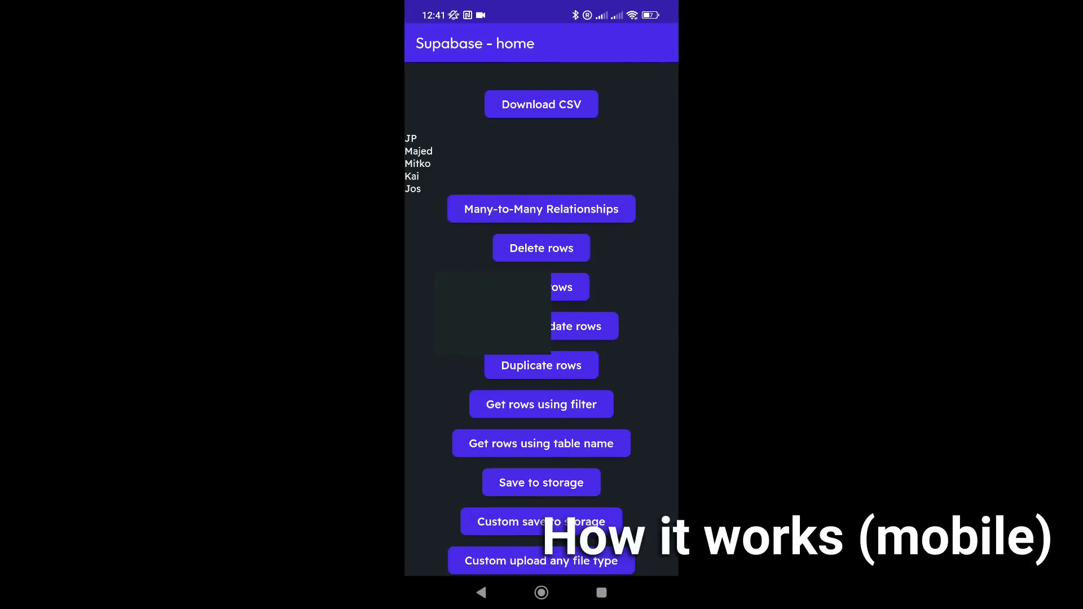
- Log out, then sign back in with the account email and the new password
scroll(541, 316, "down", 3)
left_click(541, 563)
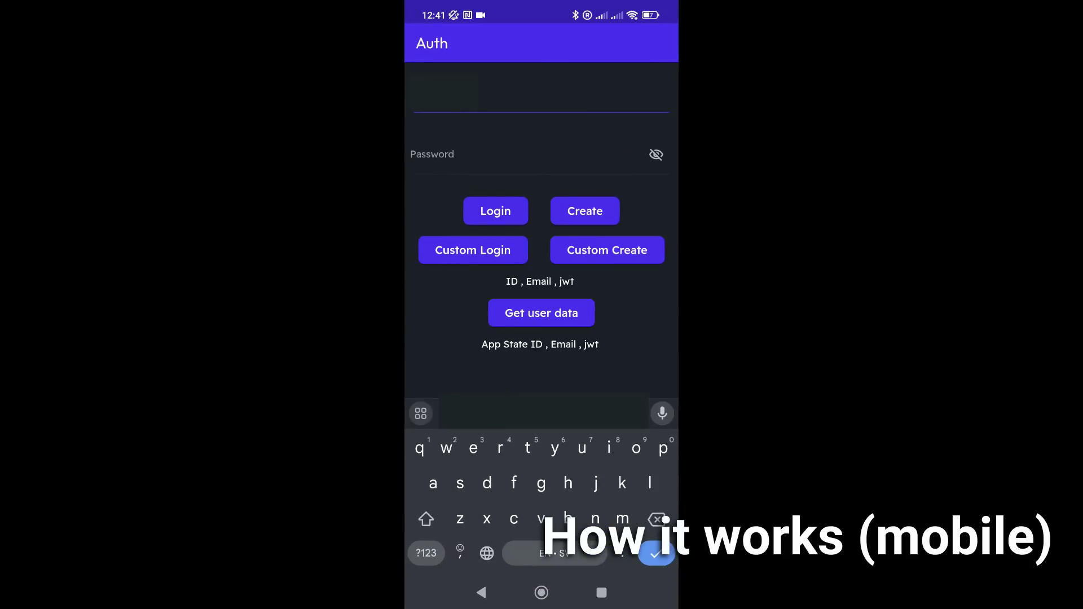
left_click(544, 414)
left_click(530, 156)
type("•••••••")
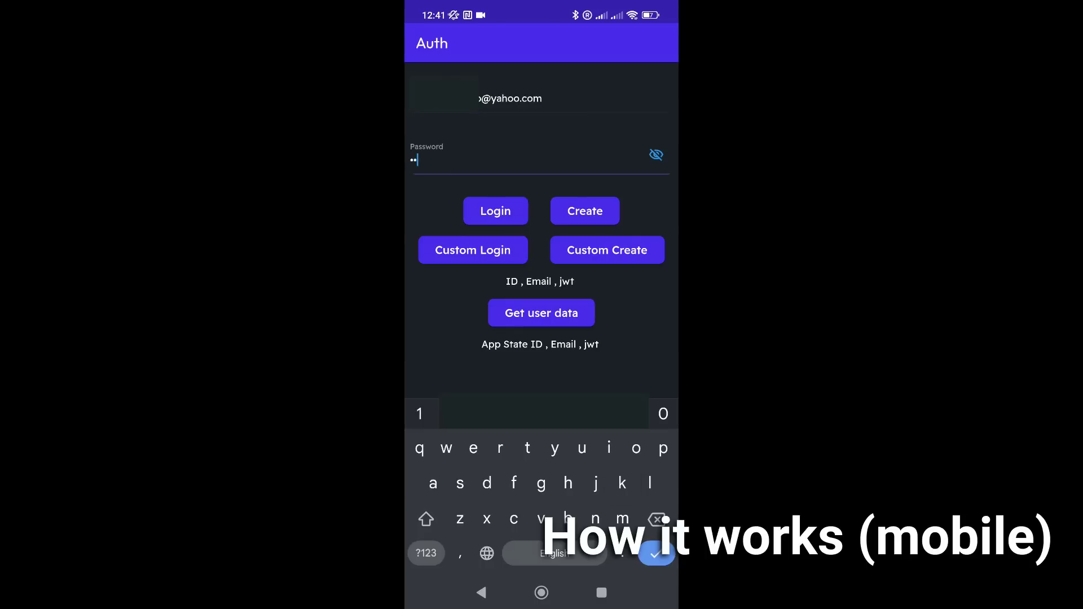
type("•••••••••••")
left_click(496, 211)
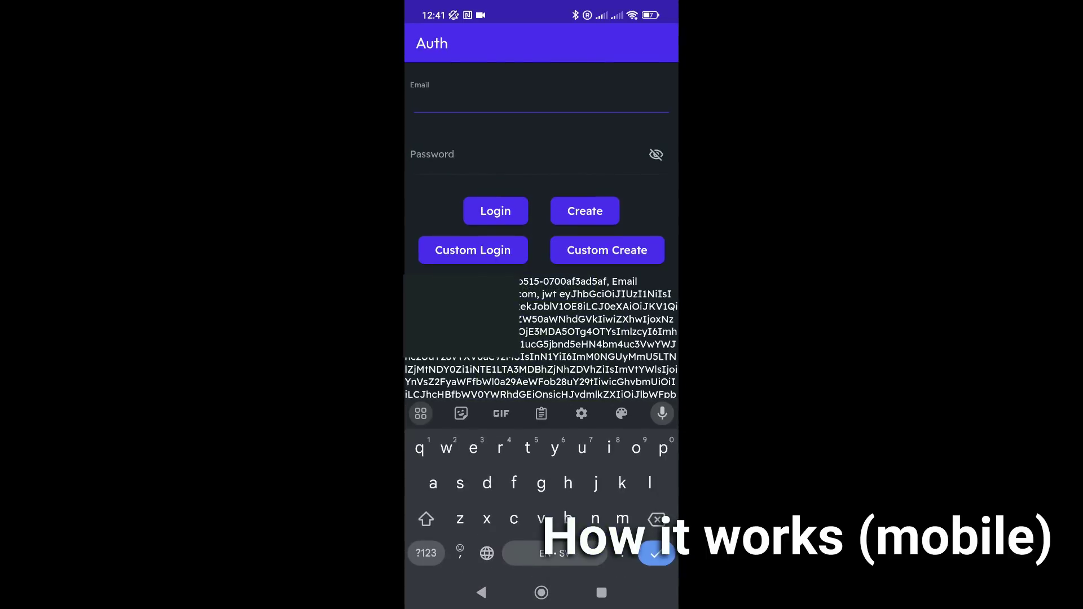
left_click(482, 593)
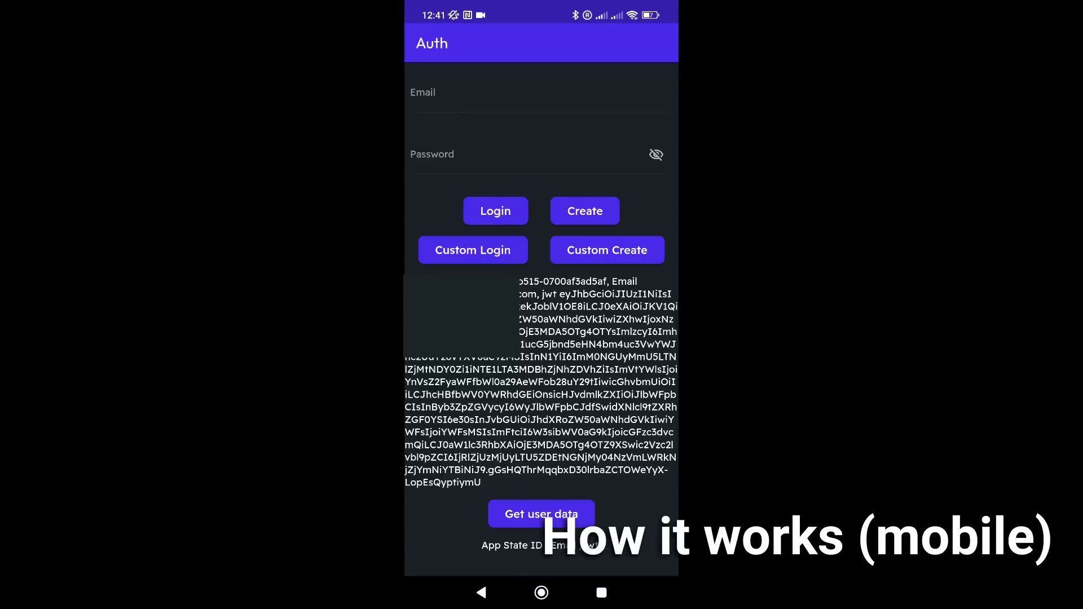